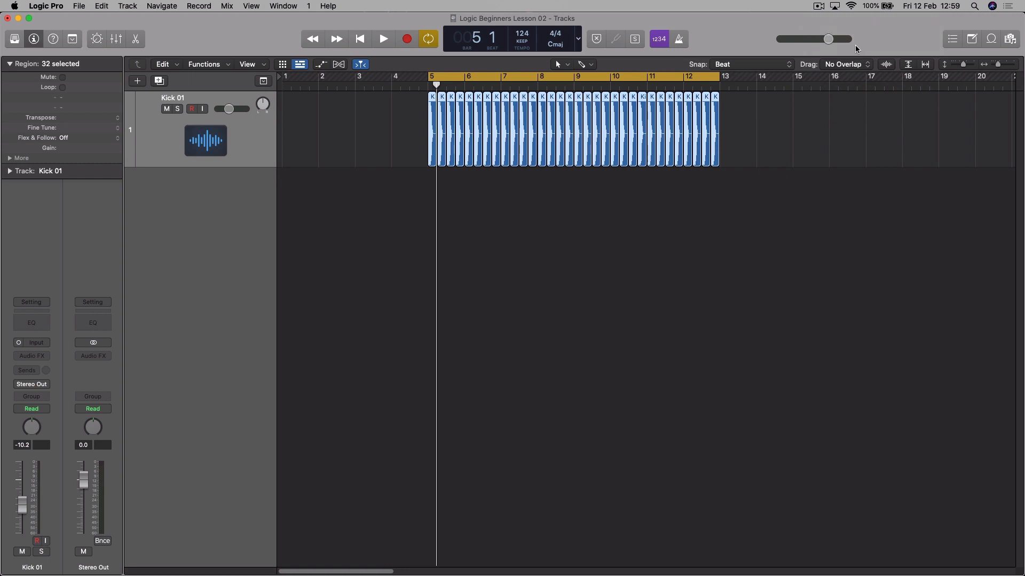
- Preview BTP-HT1-Pluck-05-C.wav in the file browser and load it as a new Quick Sampler instrument track
click(1009, 40)
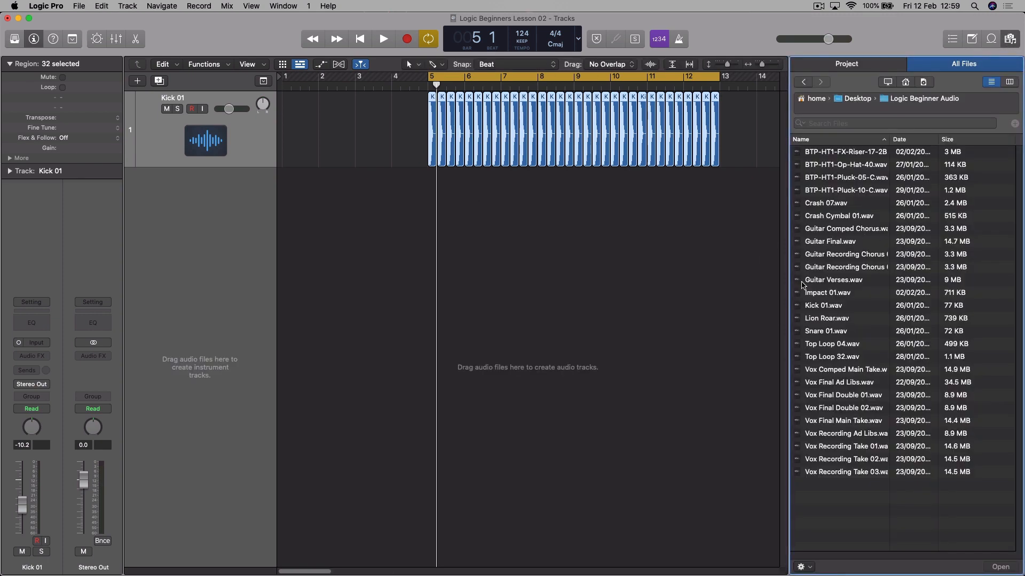
click(833, 177)
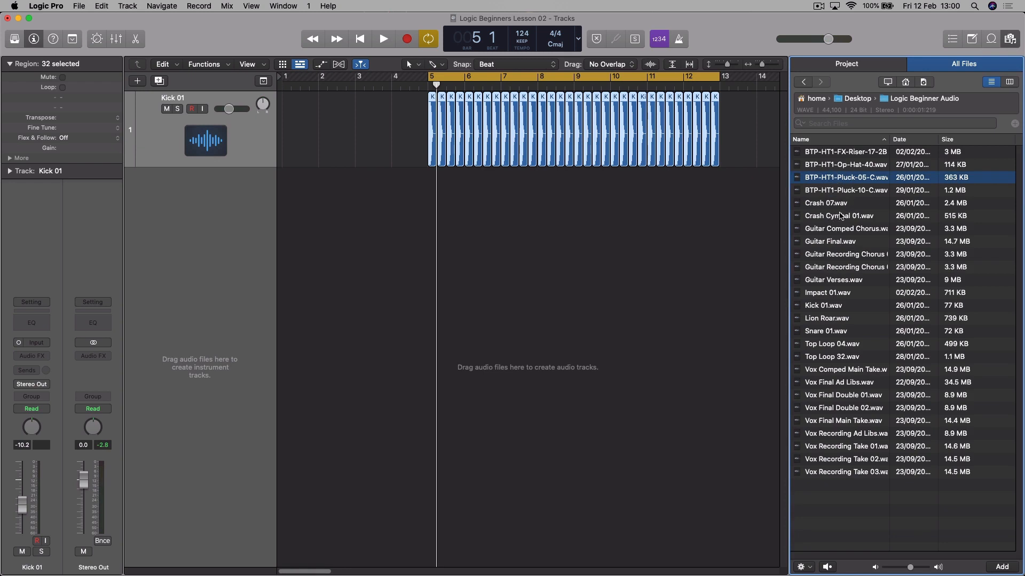
click(849, 181)
drag(833, 181, 230, 210)
drag(656, 152, 650, 97)
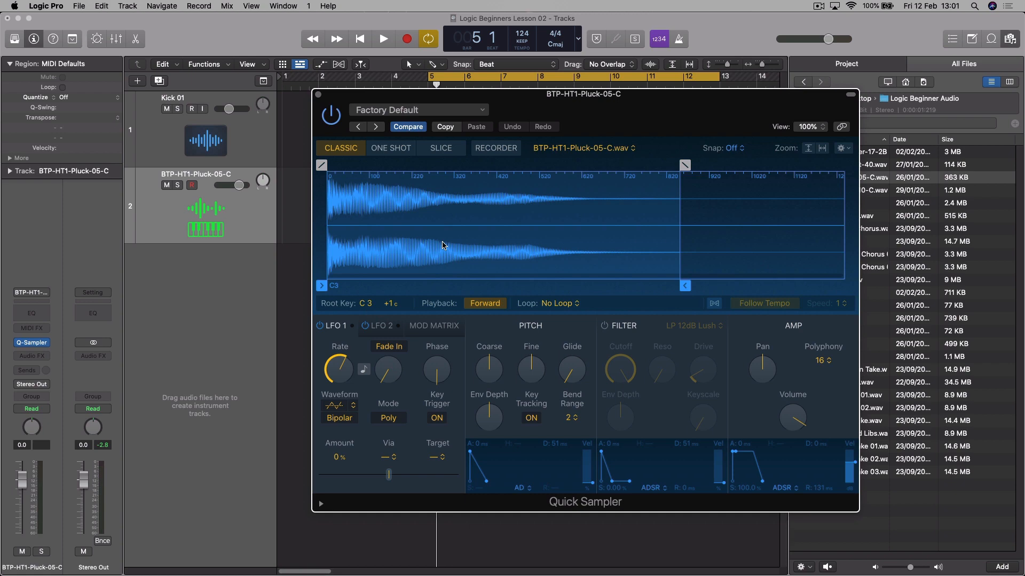
- Open Musical Typing and audition the pluck sample repeatedly on the C3 note
key(super+k)
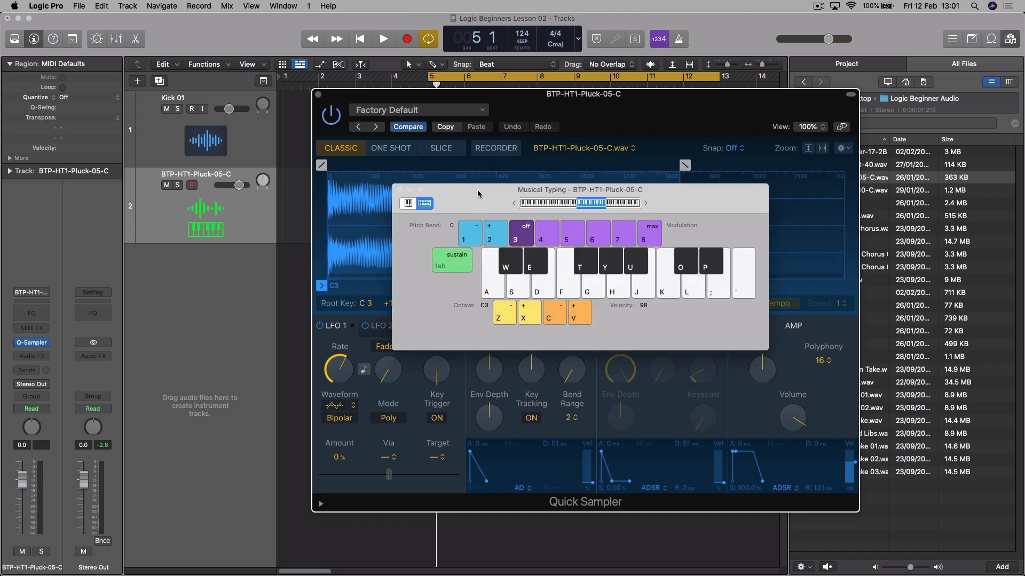
click(495, 292)
click(495, 293)
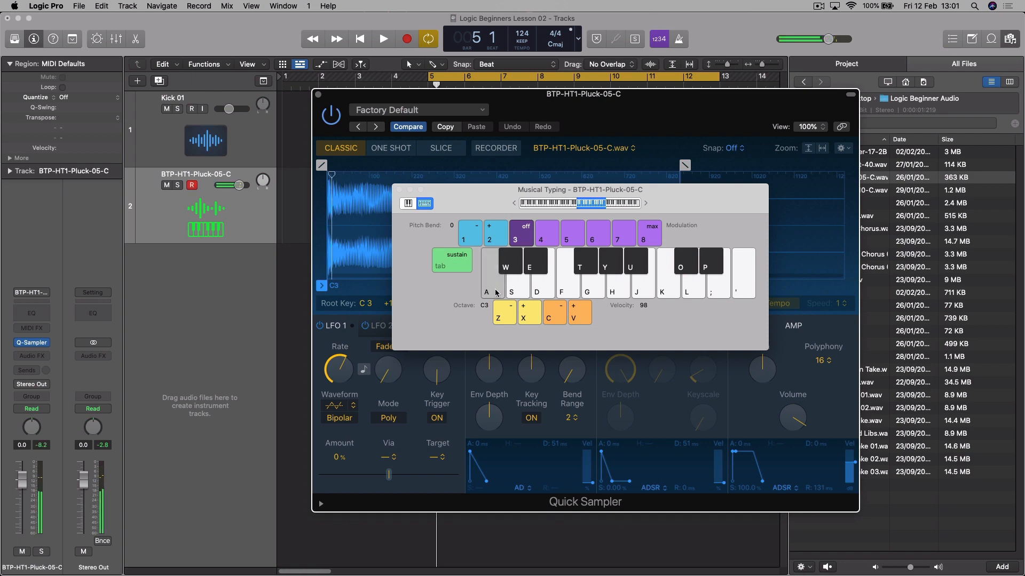
click(496, 292)
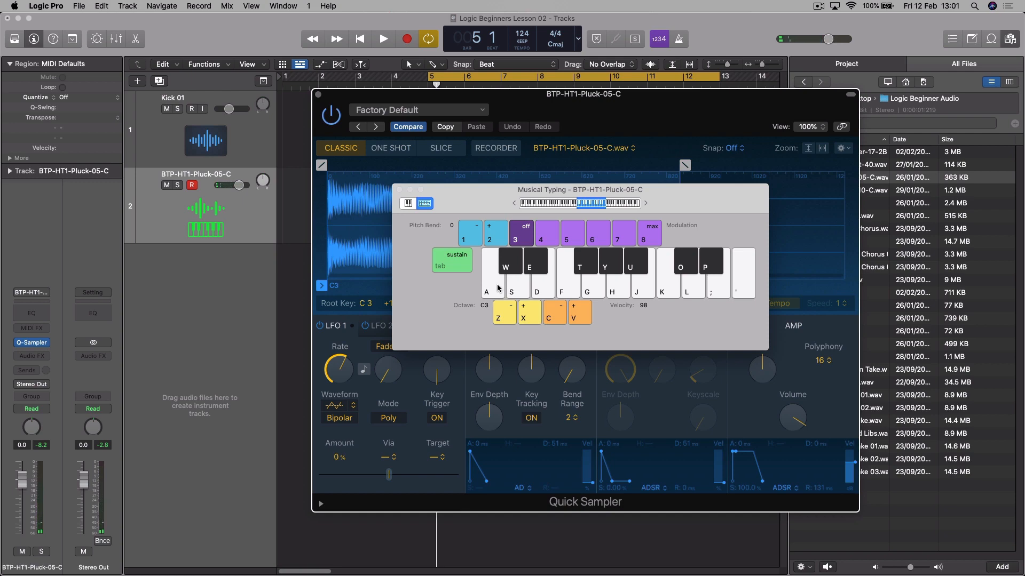
click(496, 288)
click(495, 288)
click(496, 288)
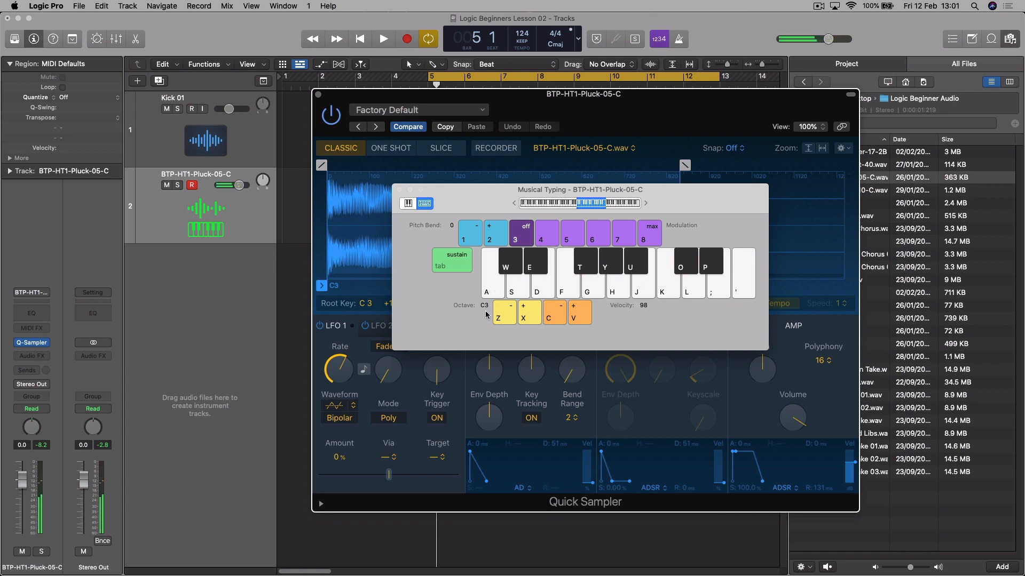
- Lower the Musical Typing octave to C2, return it to C3 and audition the C note
click(507, 318)
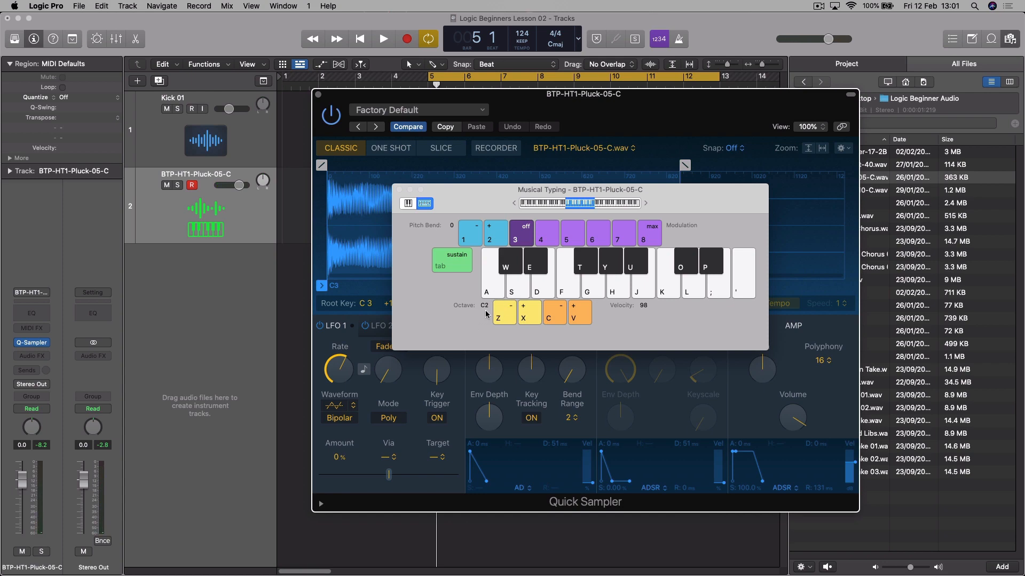
click(531, 315)
key(a)
key(a)
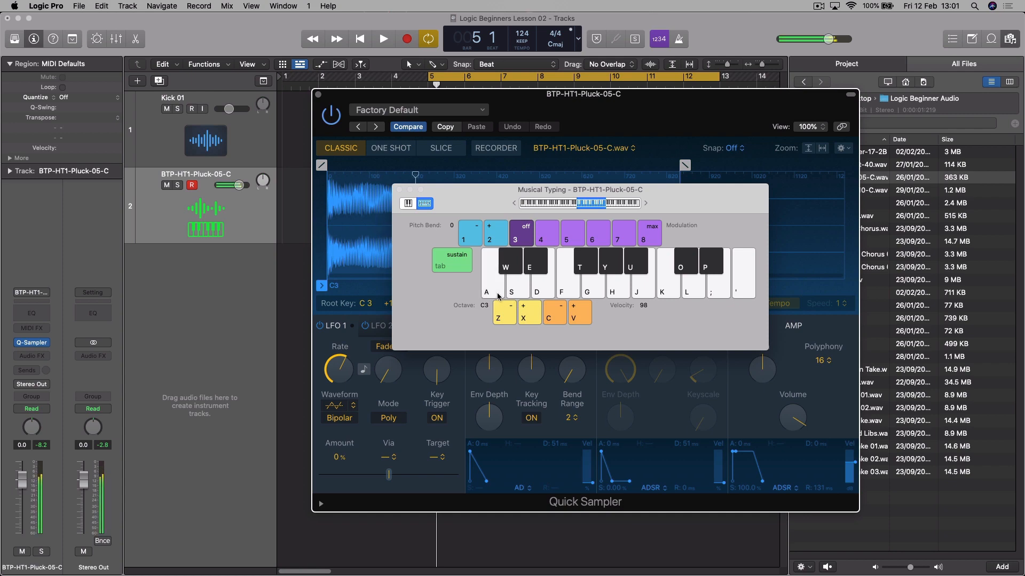
- Audition the pluck at different pitches, finishing with a C major chord made of C, E and G
click(551, 289)
click(588, 289)
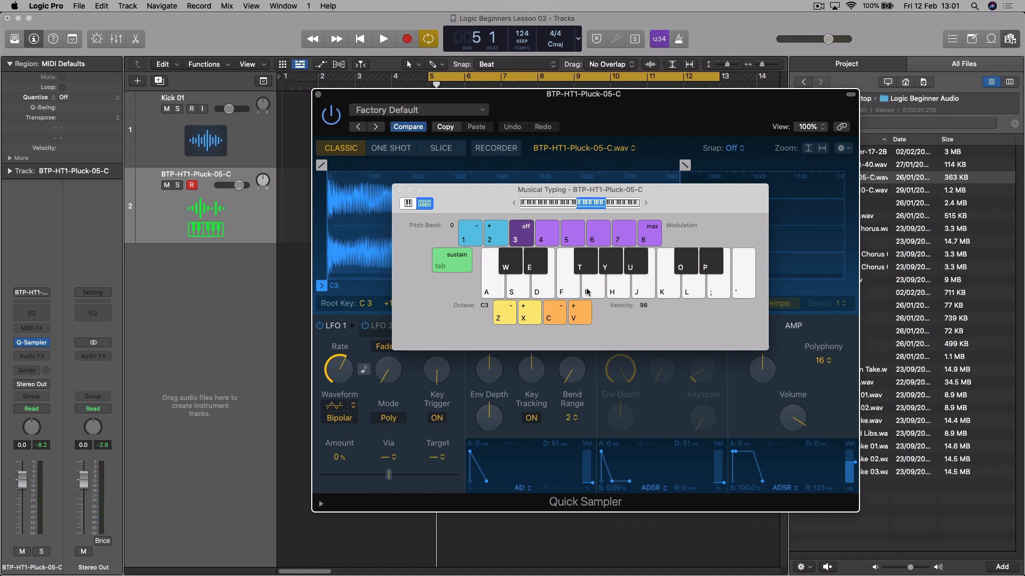
key(a)
key(d)
key(a)
key(f)
key(a)
key(d)
key(g)
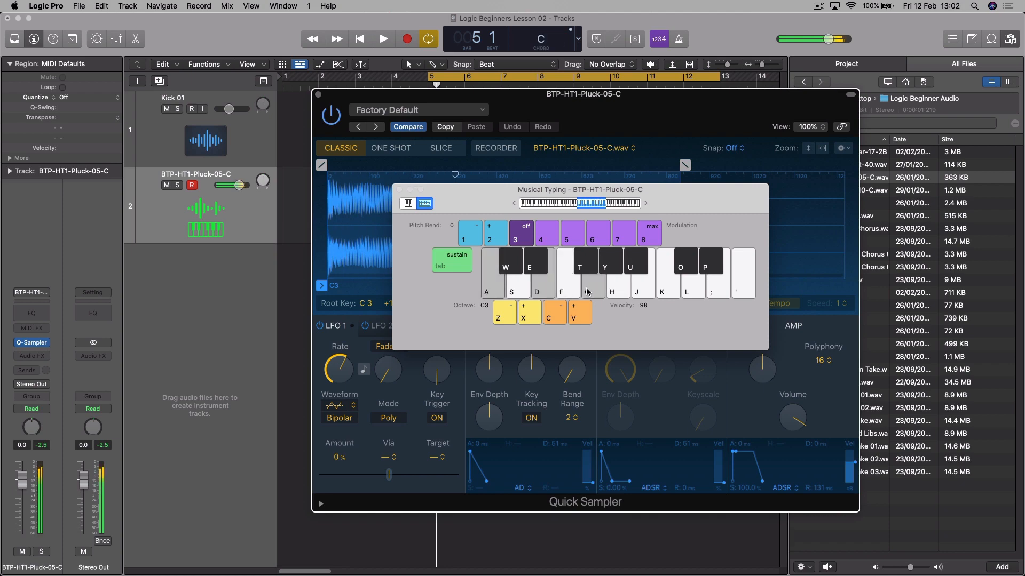
- Switch the on-screen keyboard to the piano layout and back to Musical Typing
click(407, 204)
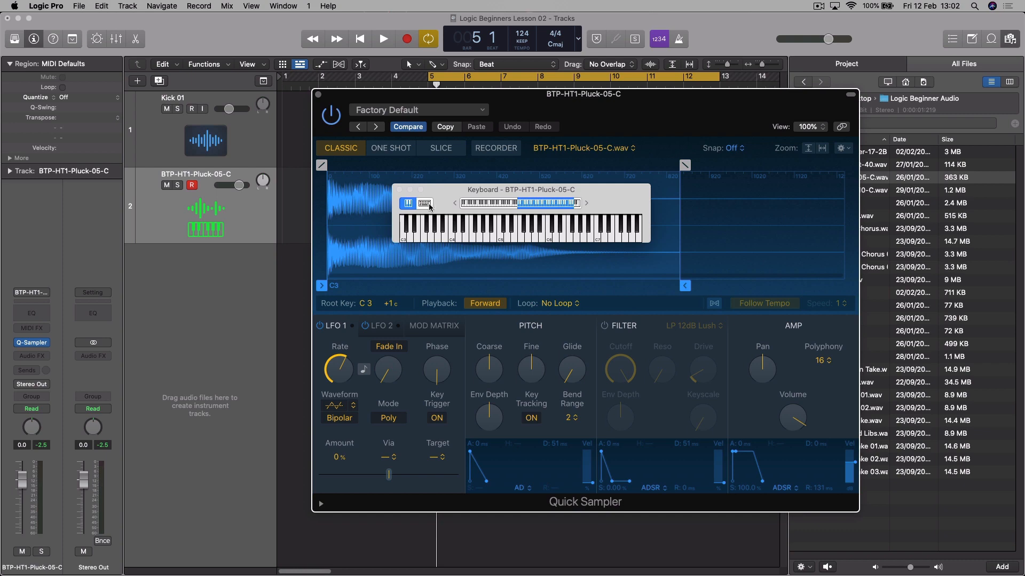
click(429, 207)
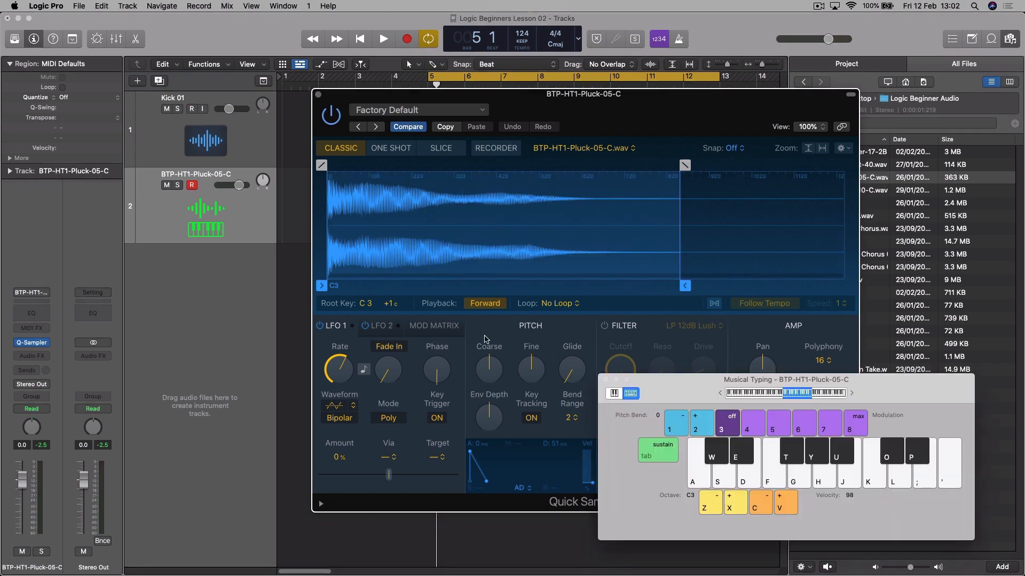
- Audition the sample on several white keys of the Musical Typing keyboard, ending on C3
mouse_move(584, 347)
click(731, 482)
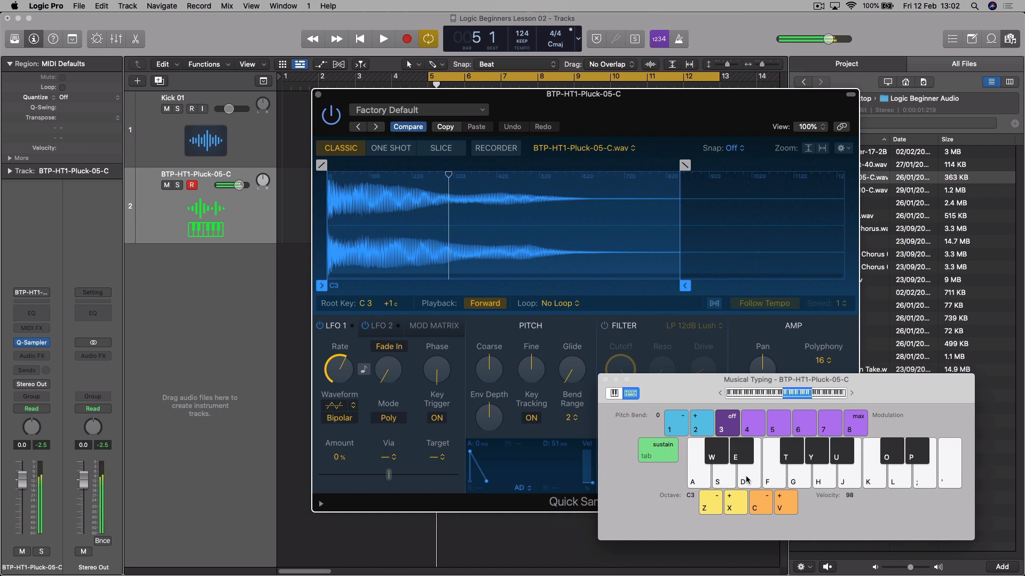
click(746, 481)
click(799, 477)
click(697, 472)
click(696, 472)
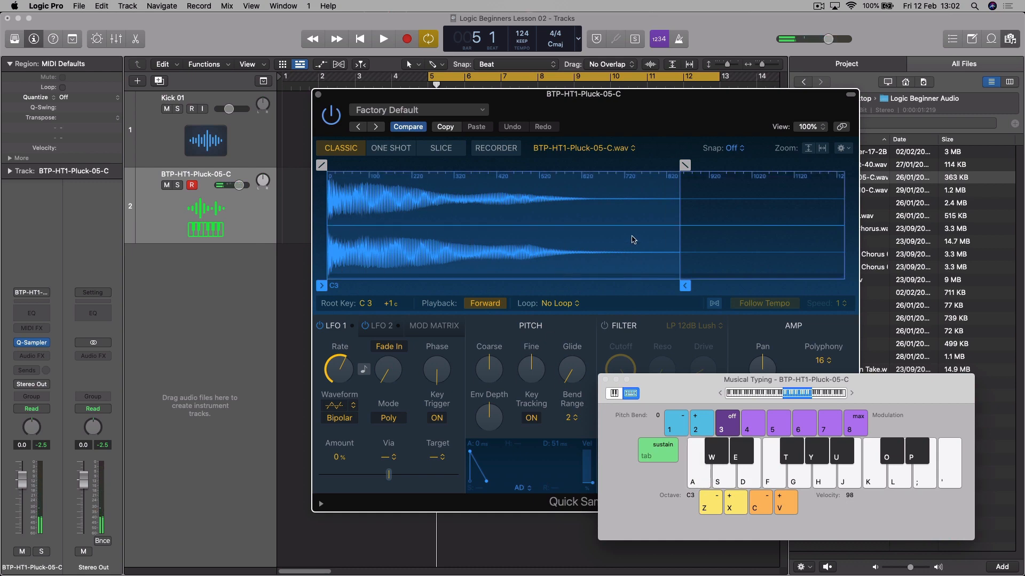
- Trim the sample end to about 0.628 s and add a fade-out of about 0.015 s in Quick Sampler
mouse_move(693, 293)
mouse_move(693, 293)
mouse_down()
mouse_move(350, 284)
mouse_move(555, 289)
mouse_move(522, 242)
mouse_up()
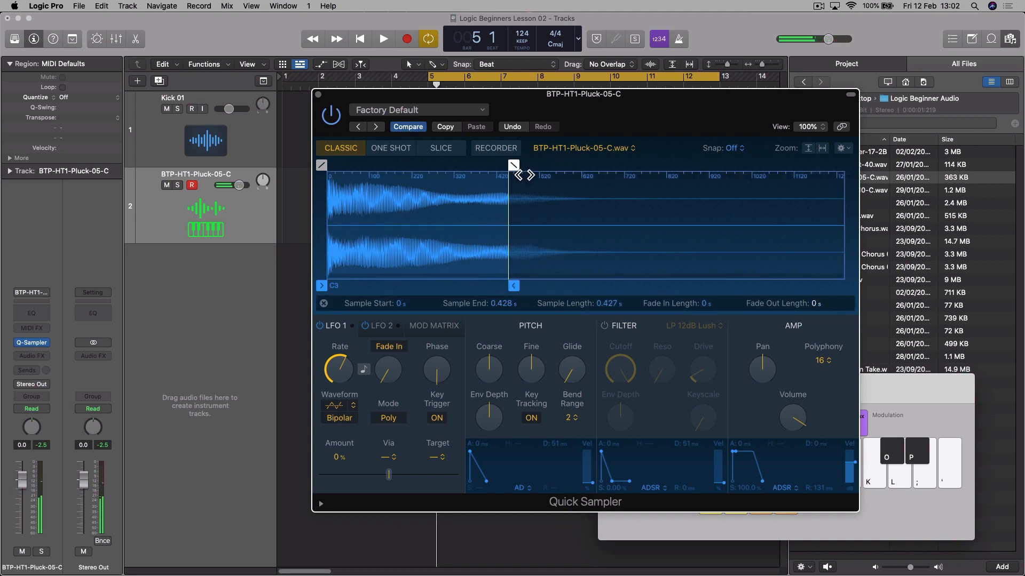
drag(517, 167, 592, 177)
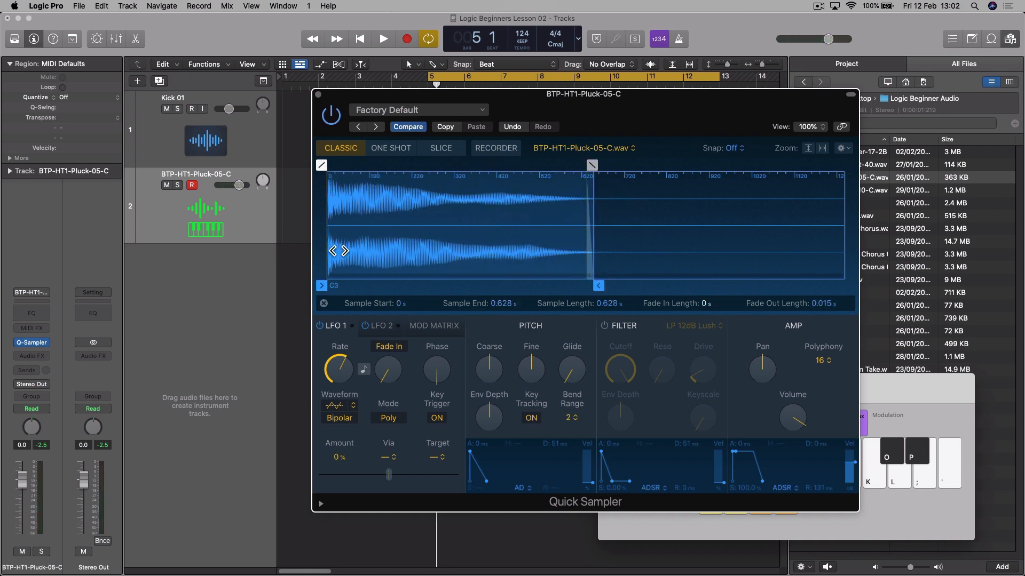
- Try a sample start of about 0.222 s, and restore the start and fade-in to 0 s
mouse_move(323, 286)
mouse_down()
mouse_move(372, 301)
mouse_move(417, 299)
mouse_up()
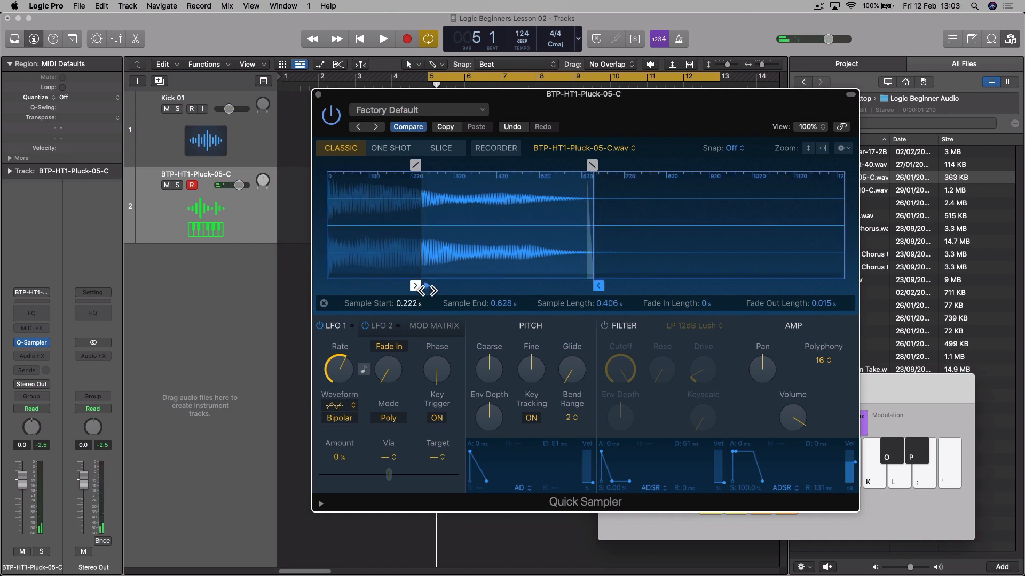
mouse_move(425, 288)
mouse_down()
mouse_move(464, 295)
mouse_move(323, 283)
mouse_up()
mouse_move(328, 175)
mouse_down()
mouse_move(420, 193)
mouse_move(321, 165)
mouse_up()
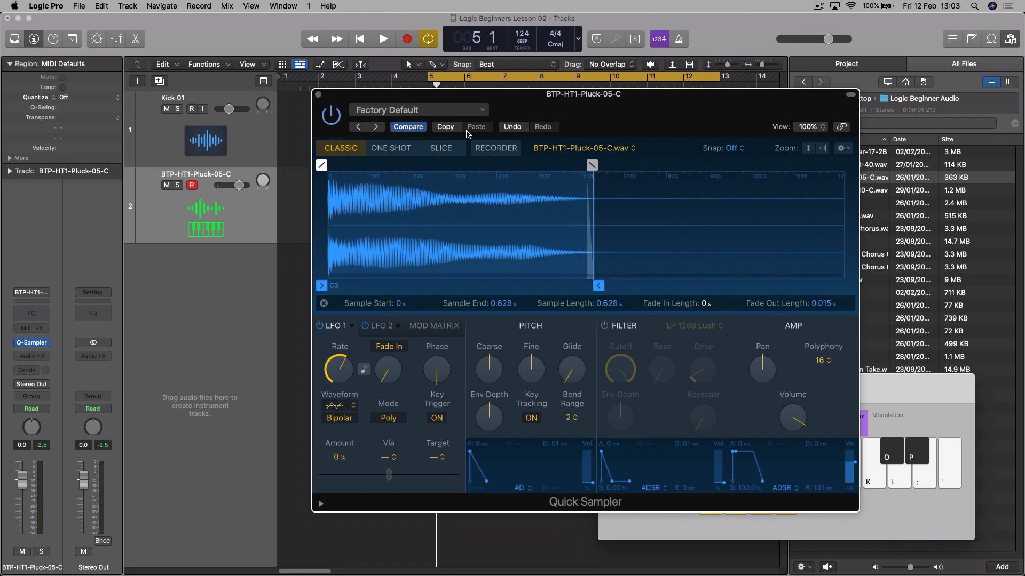
- Close the Quick Sampler and Musical Typing windows and hide the file browser
click(320, 95)
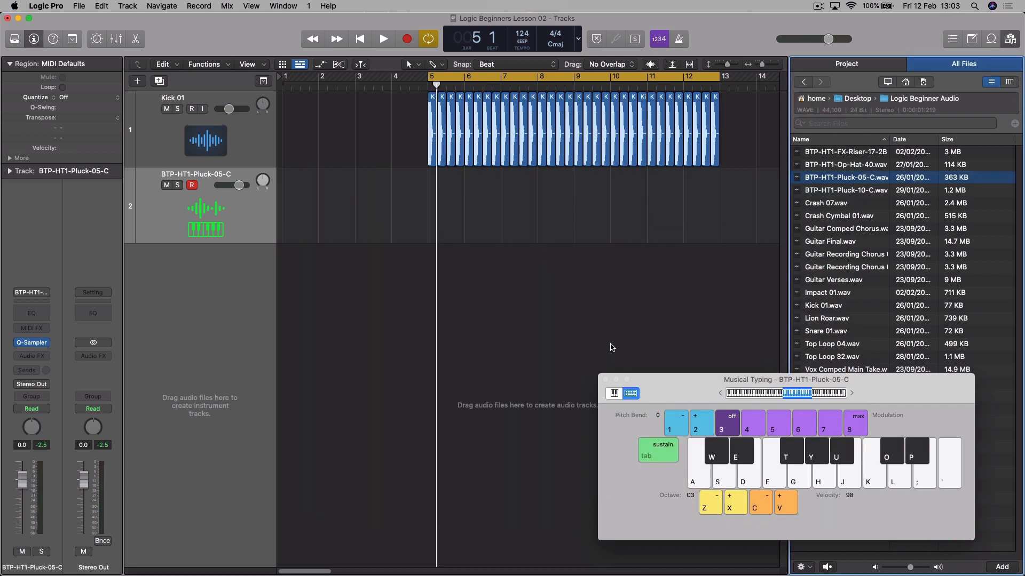
click(604, 379)
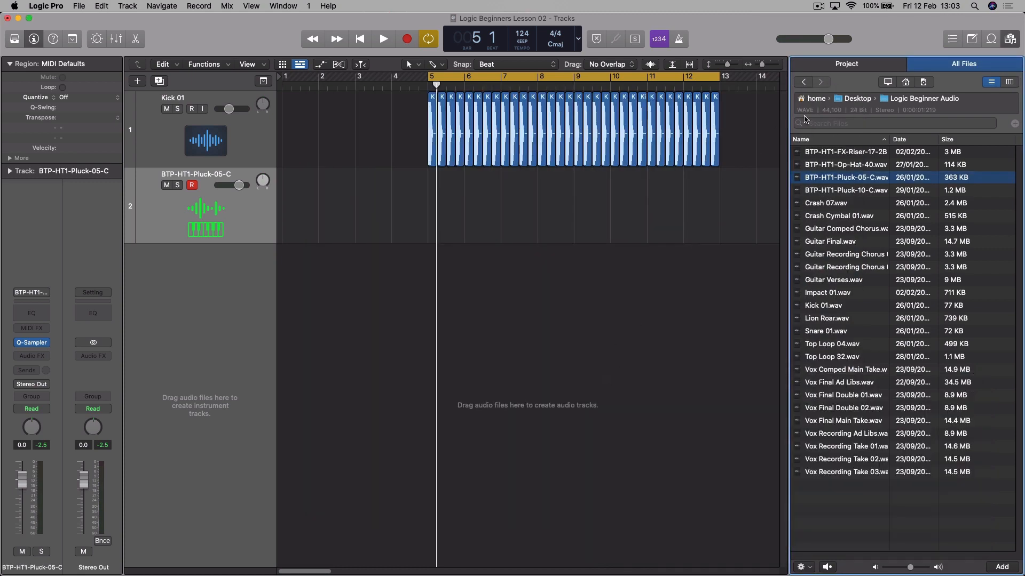
click(1009, 39)
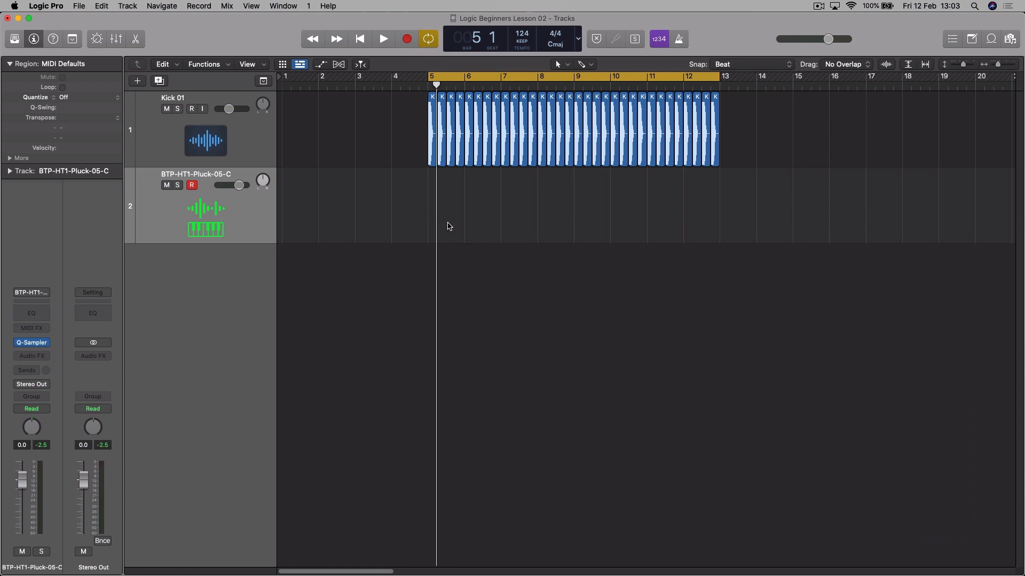
- Draw a one-bar empty MIDI region at bar 5 on the pluck track with the Pencil tool and open it in an enlarged Piano Roll
click(414, 87)
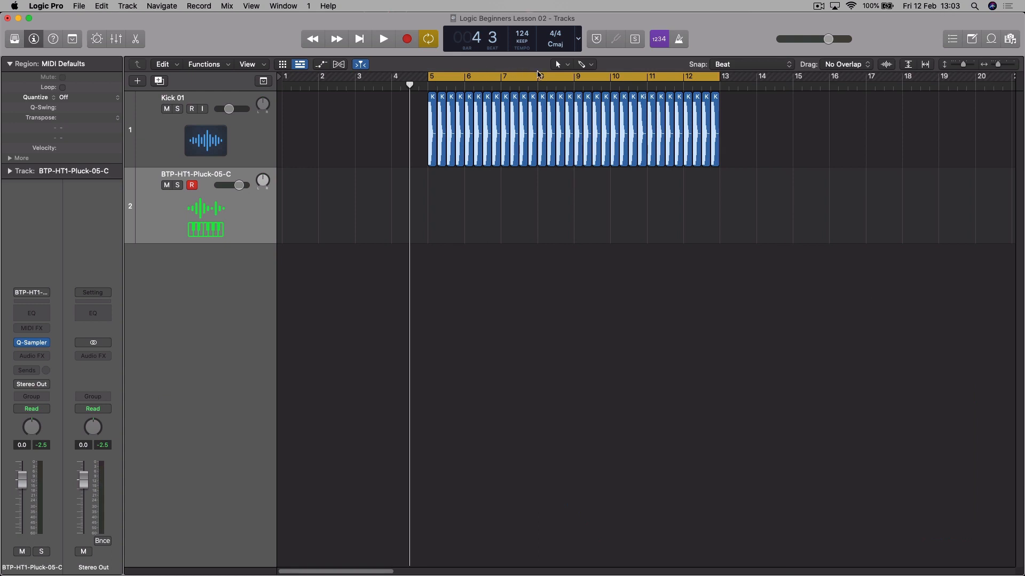
click(589, 65)
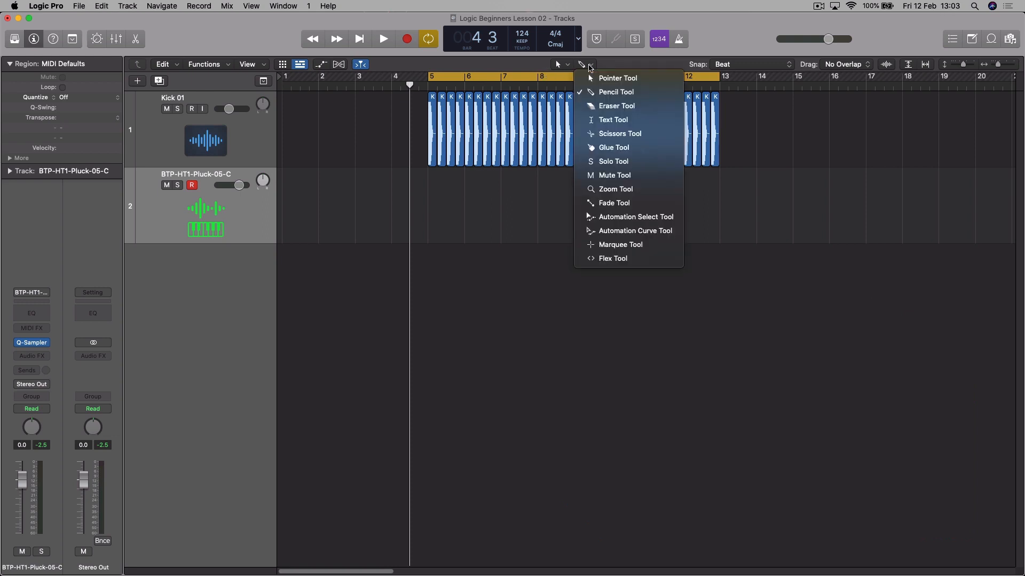
click(609, 93)
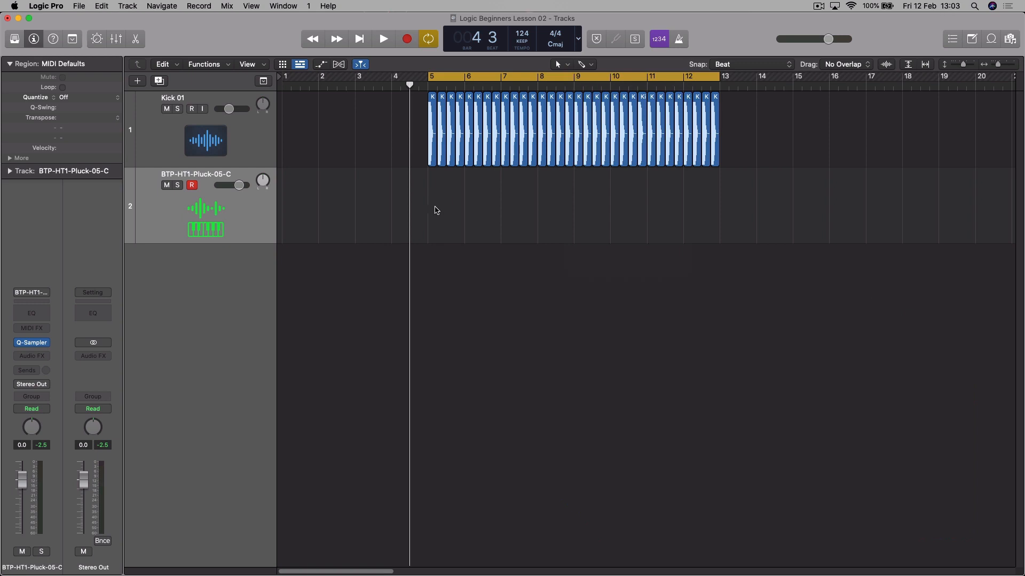
super+click(447, 216)
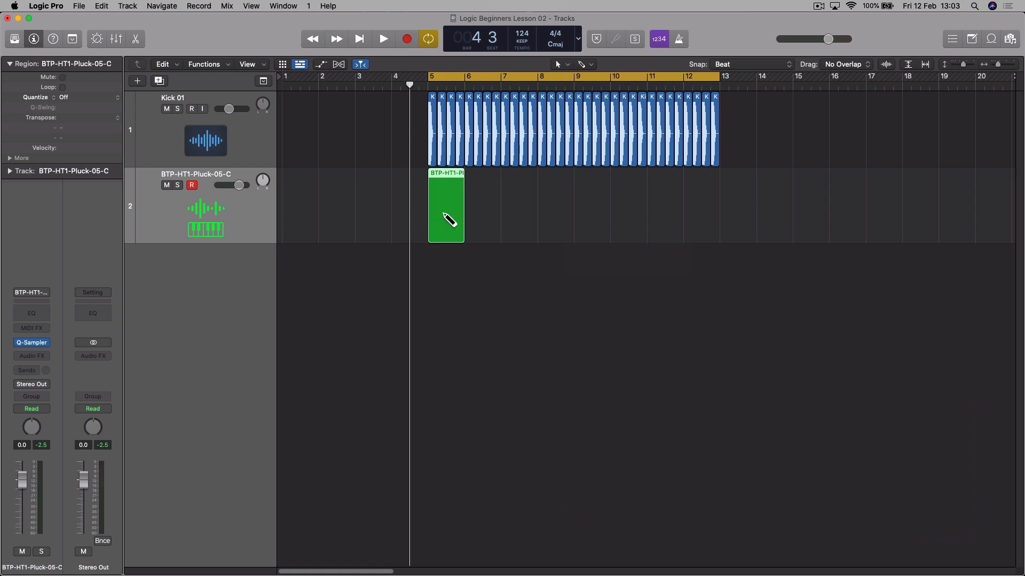
double_click(449, 176)
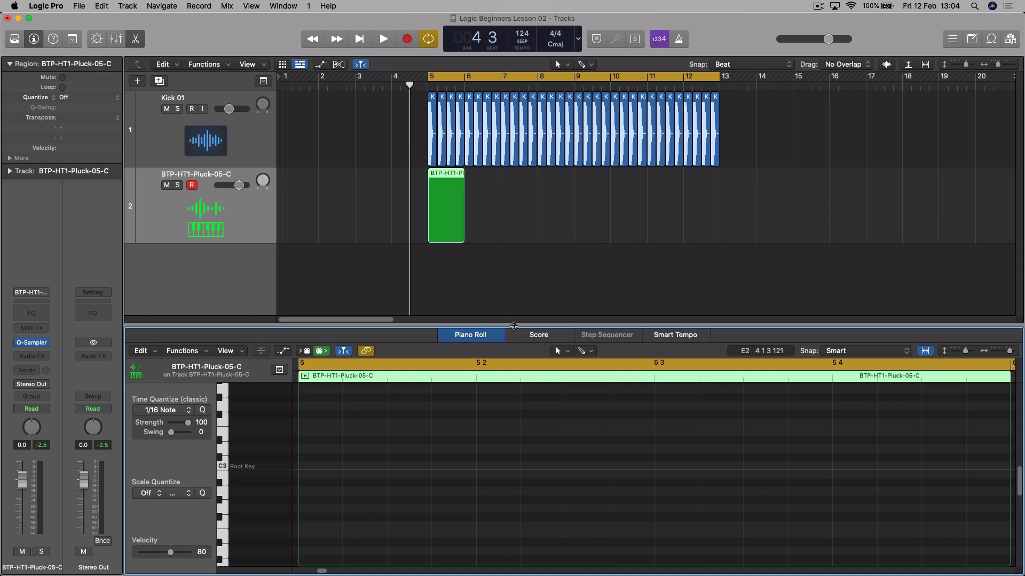
mouse_move(513, 325)
mouse_down()
mouse_move(513, 299)
mouse_move(566, 160)
mouse_move(534, 105)
mouse_move(500, 316)
mouse_up()
- Open the Piano Roll in a separate floating window, reposition it and close it again
key(super+4)
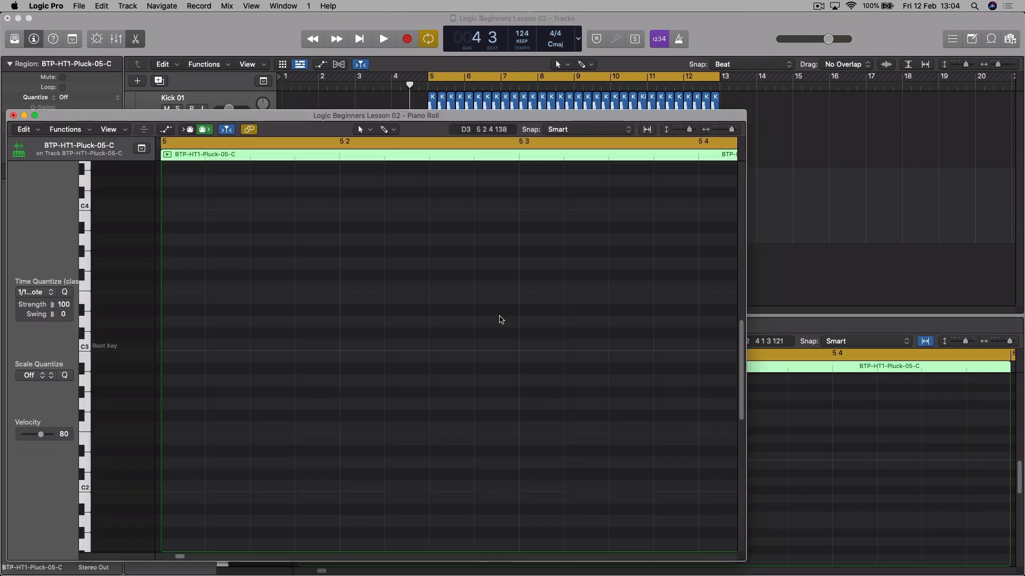
drag(490, 120, 526, 49)
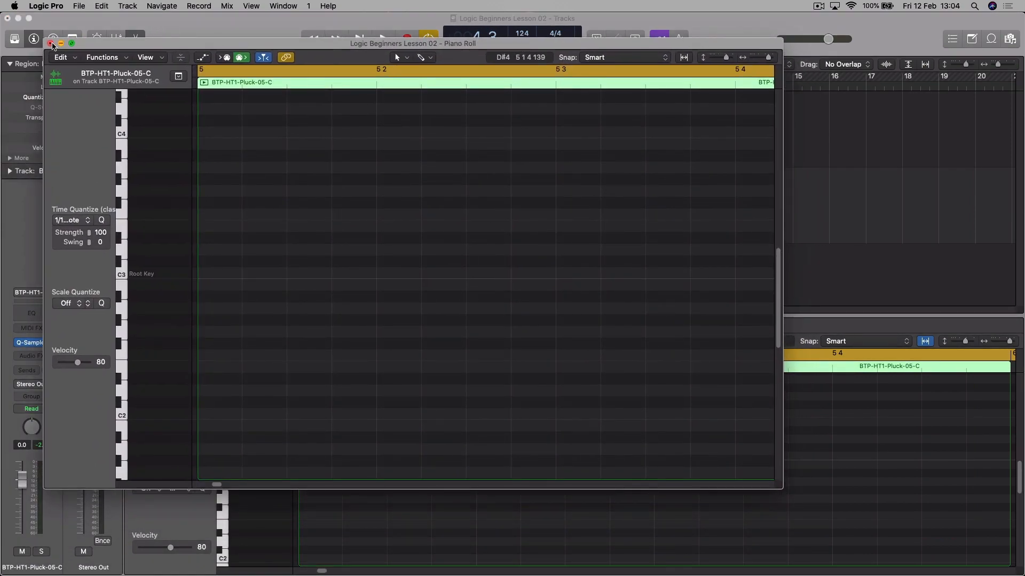
click(51, 44)
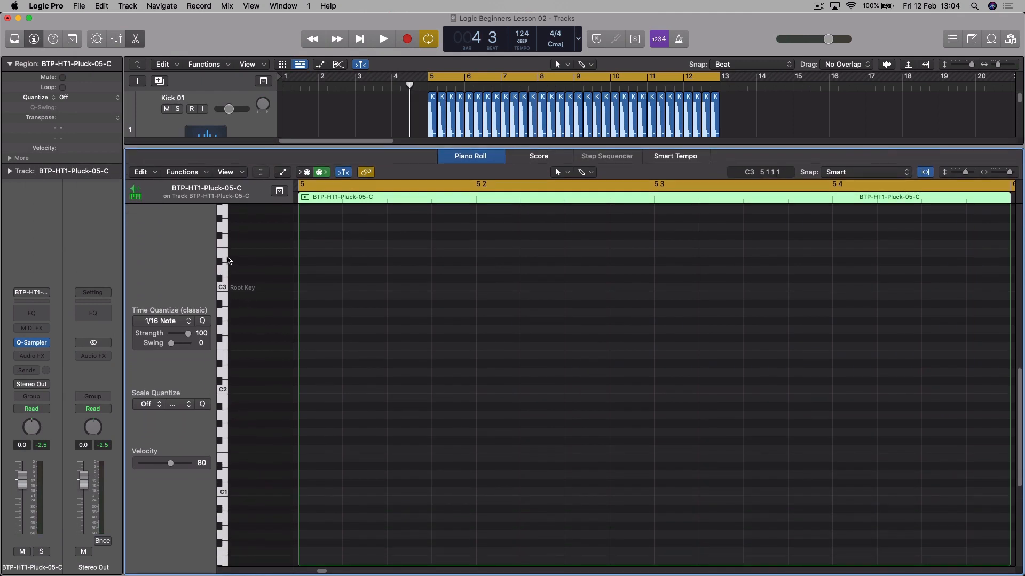
- Audition the C3 root key on the Piano Roll keyboard
click(219, 278)
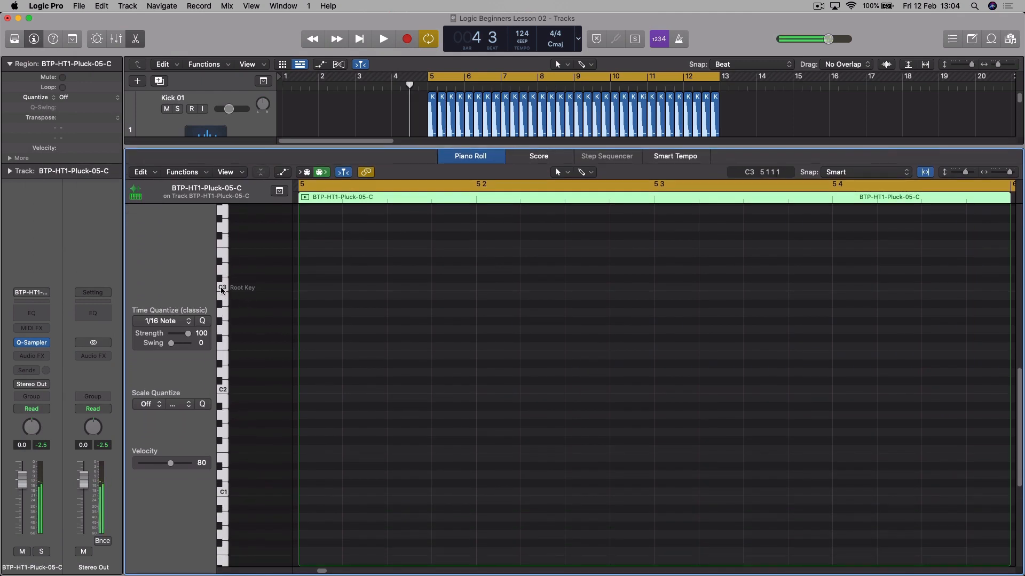
click(221, 286)
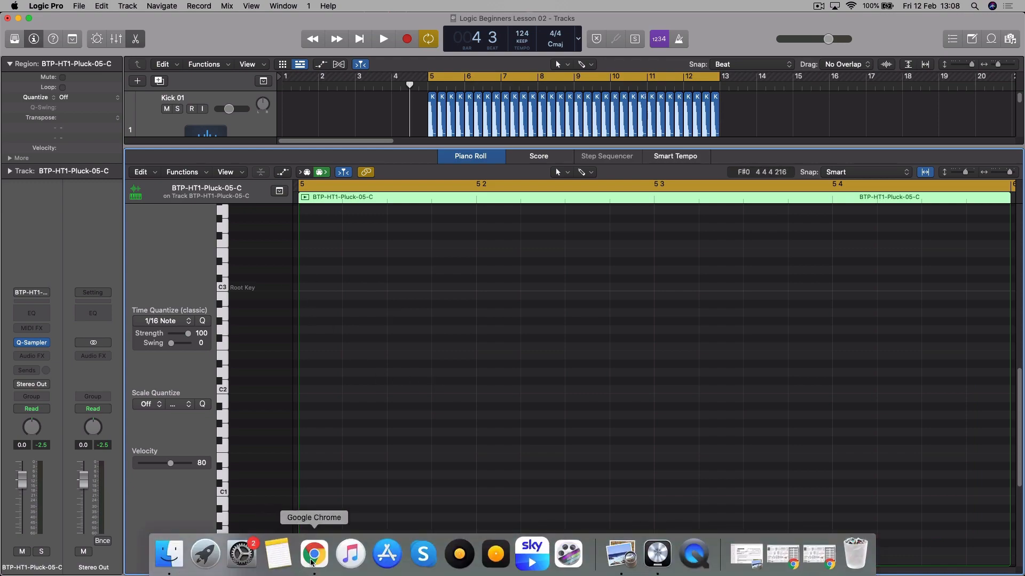
- Switch to Google Chrome to examine the chord and scale note charts for B minor, and return to Logic Pro
click(314, 555)
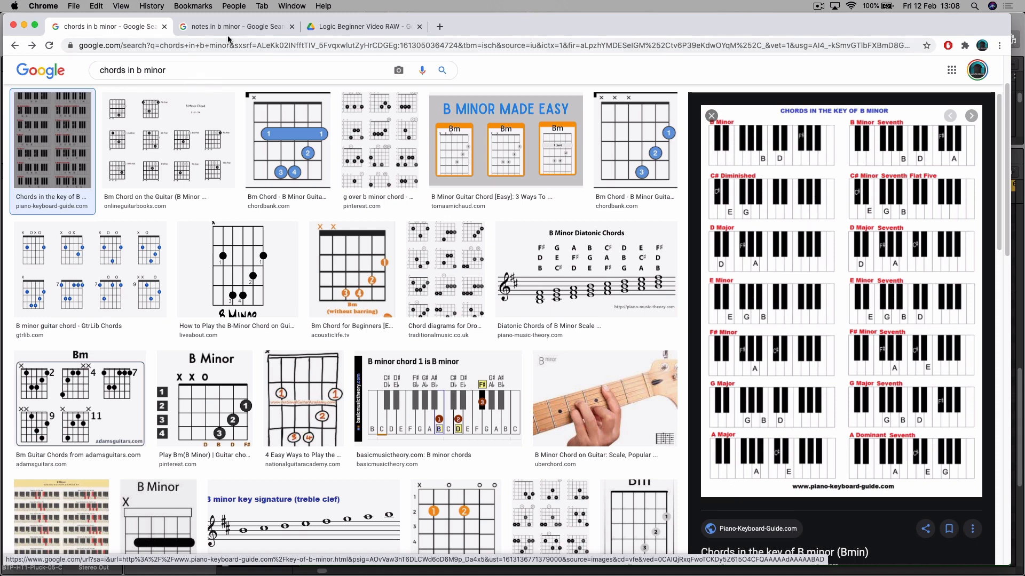
click(239, 28)
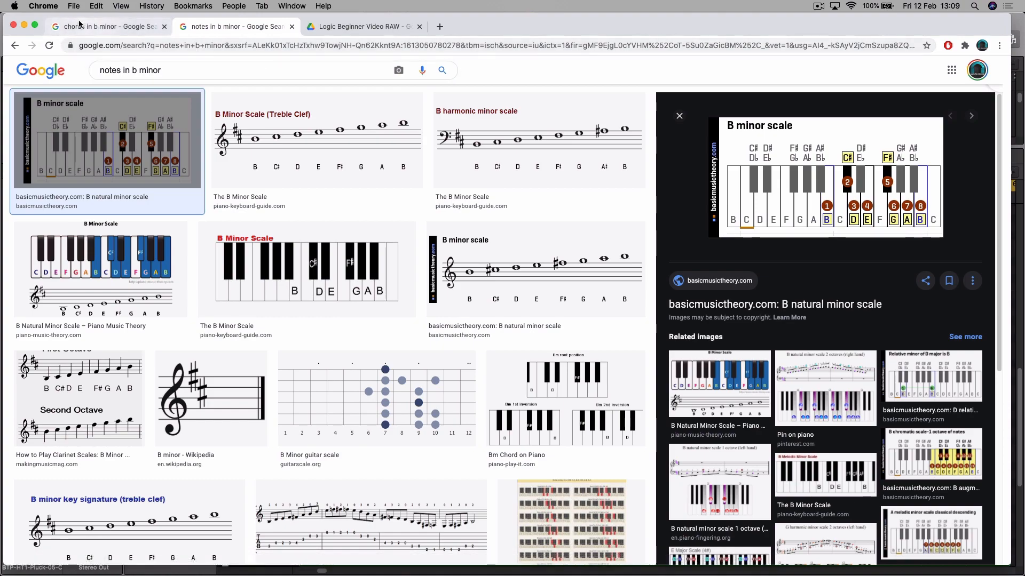
click(24, 25)
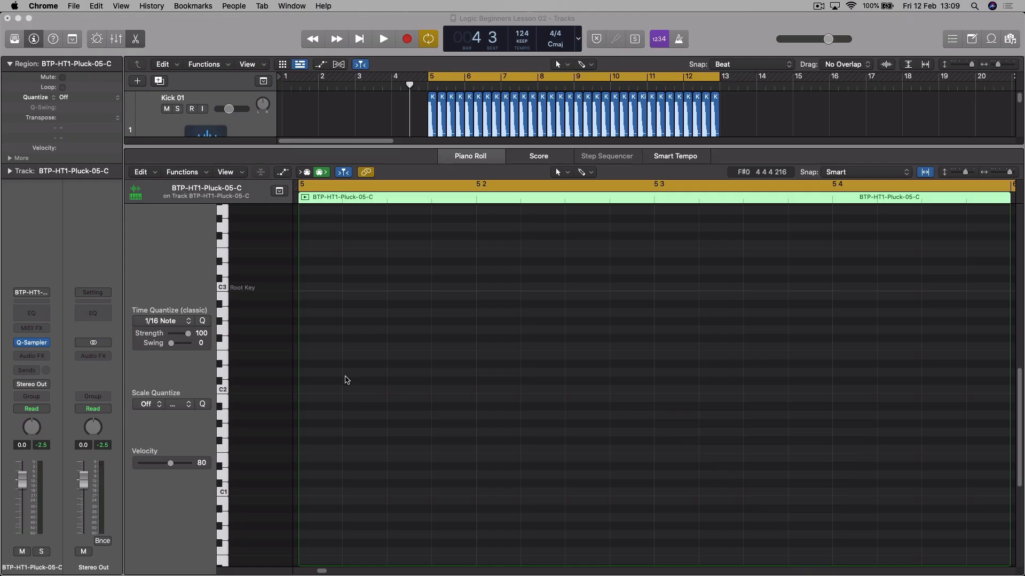
- Draw a B minor chord at the start of bar 5 with notes B2, D3 and F#3
click(346, 380)
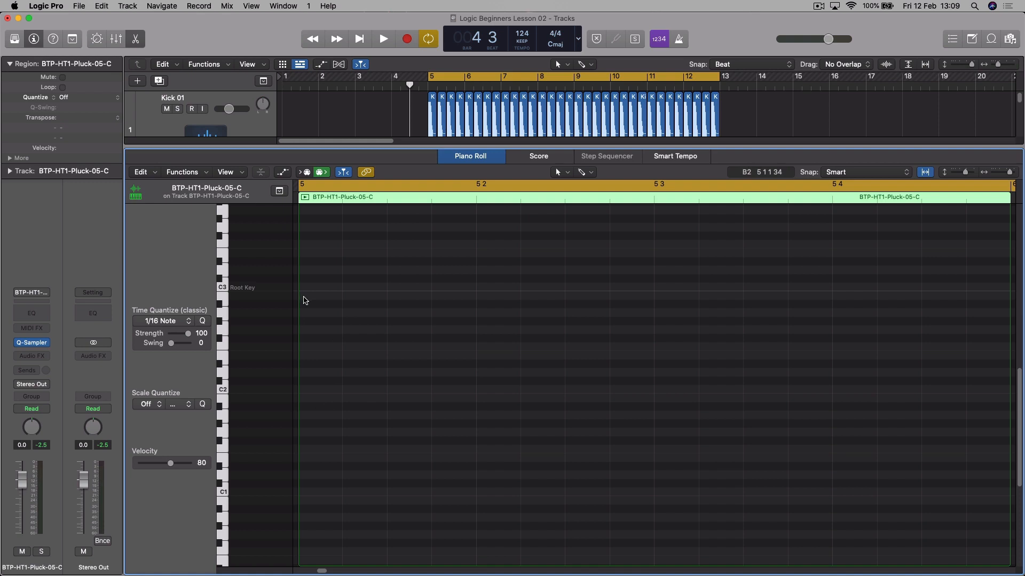
click(318, 296)
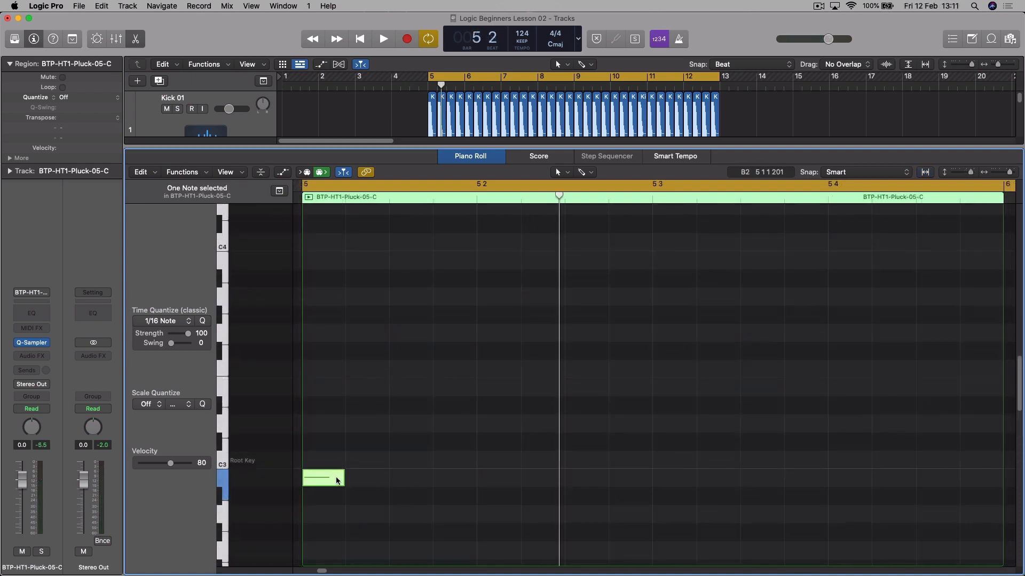
mouse_move(328, 479)
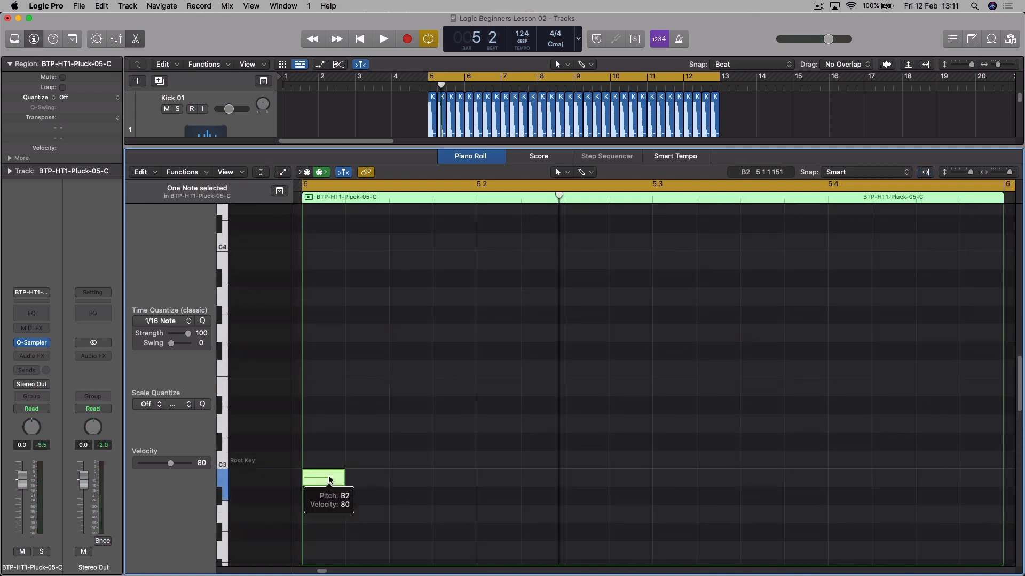
click(320, 463)
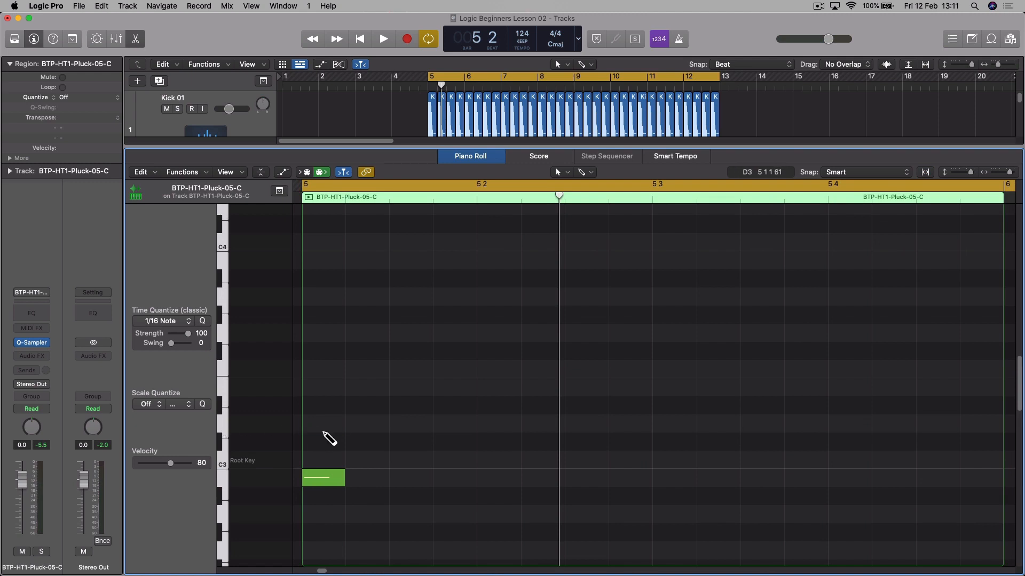
super+click(313, 427)
mouse_move(323, 426)
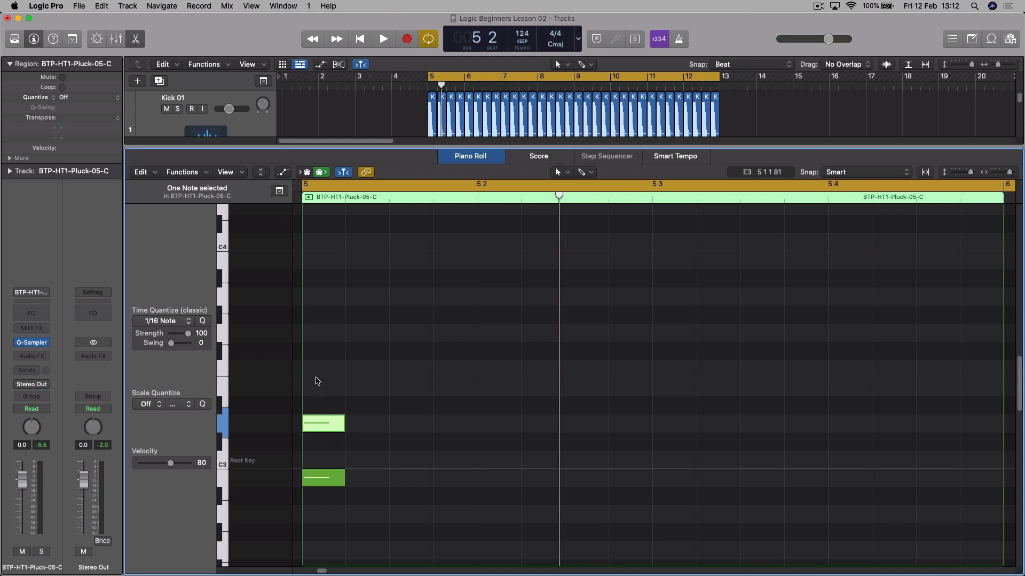
super+click(316, 351)
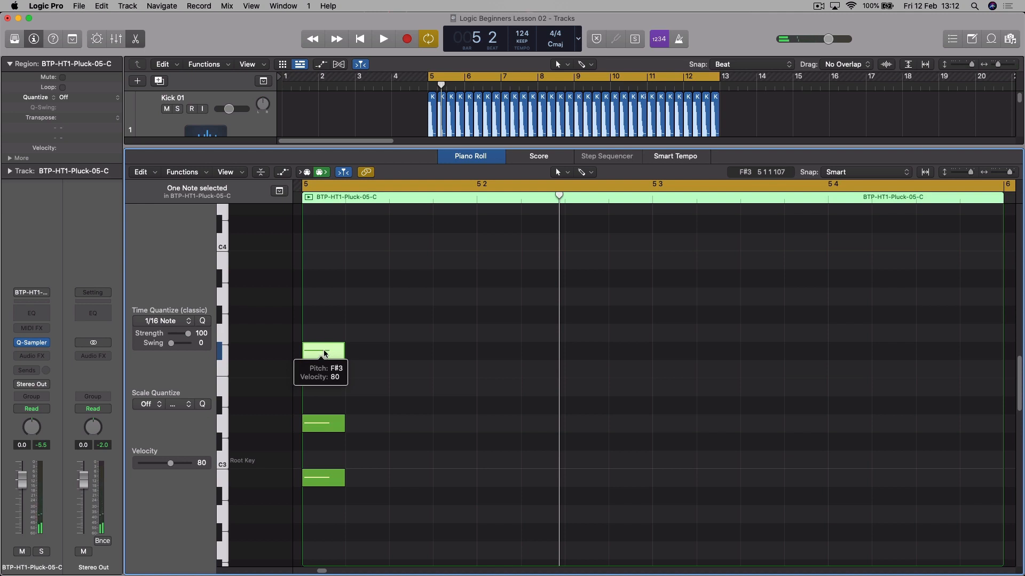
- Play back the bar 5 chord and select its three notes to check the detected chord name
key(space)
key(space)
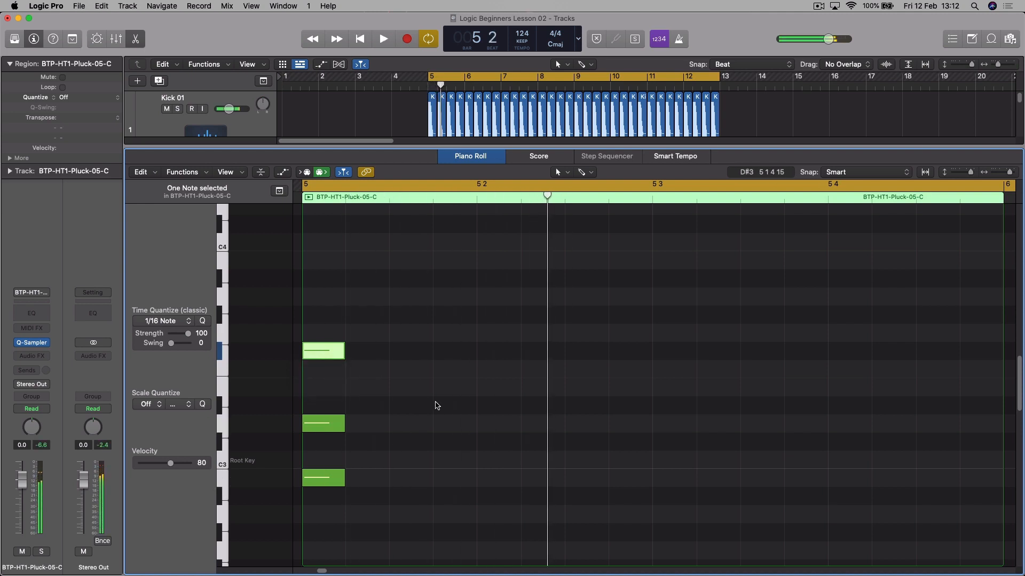
drag(330, 313, 392, 498)
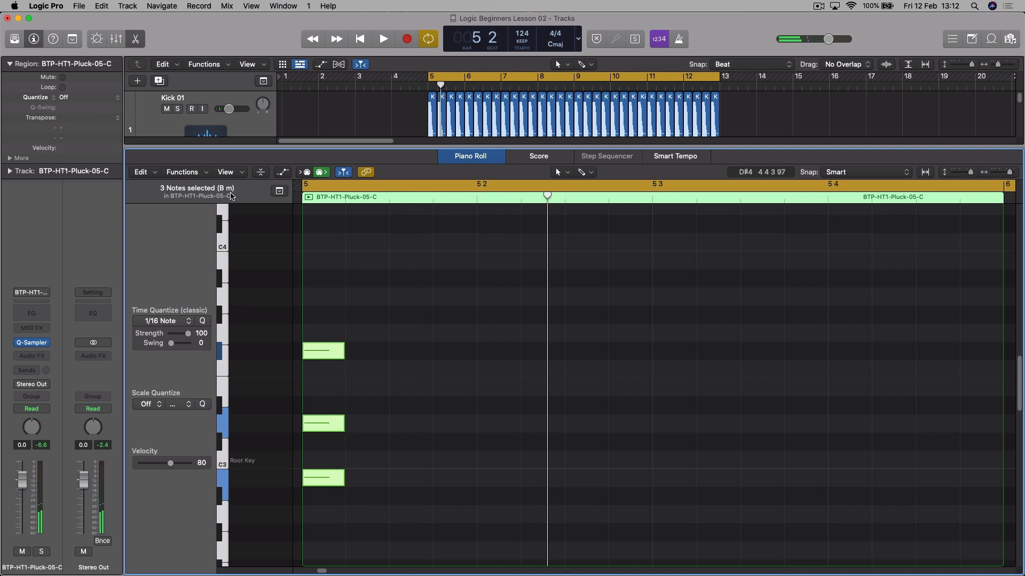
click(359, 385)
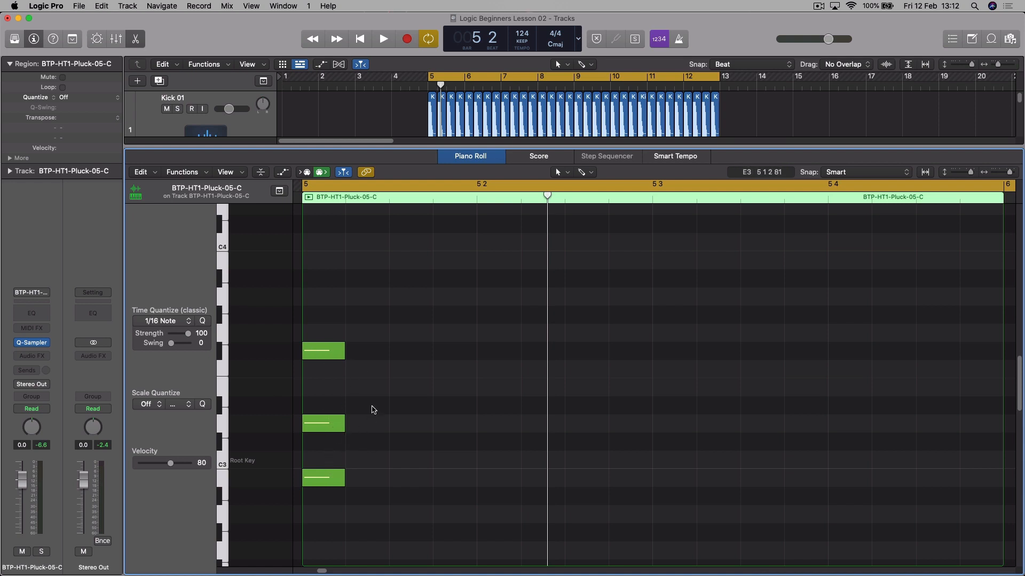
- Try raising the chord's middle note to D#3, audition the altered chord, and return the note to D3
drag(322, 424, 323, 406)
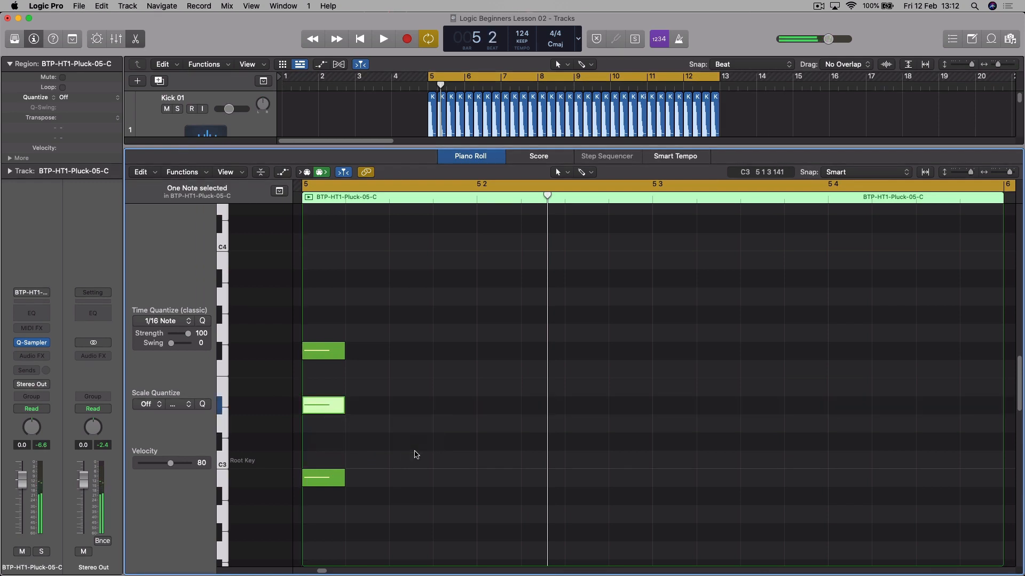
drag(319, 313, 369, 508)
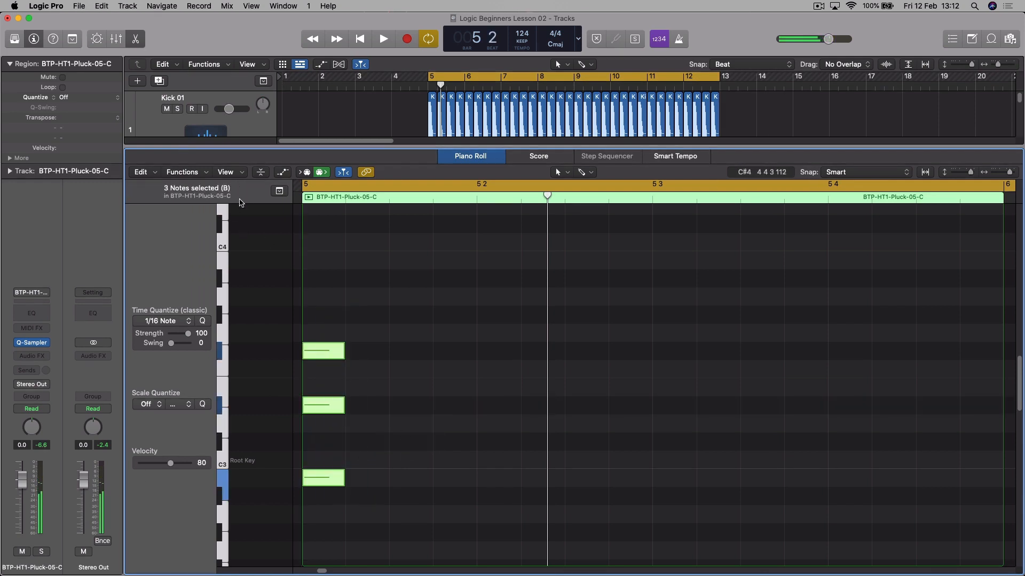
key(space)
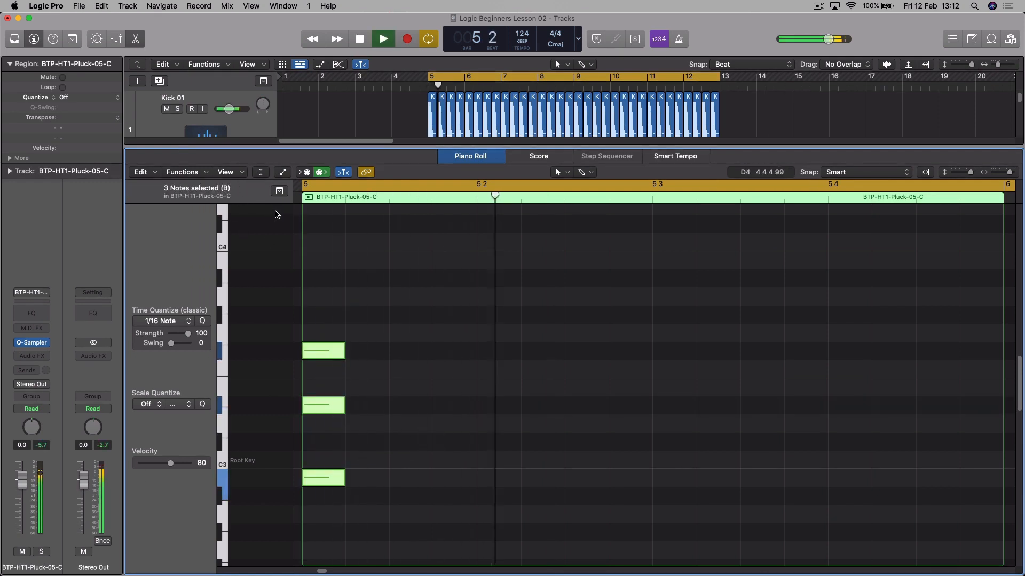
drag(336, 411, 336, 418)
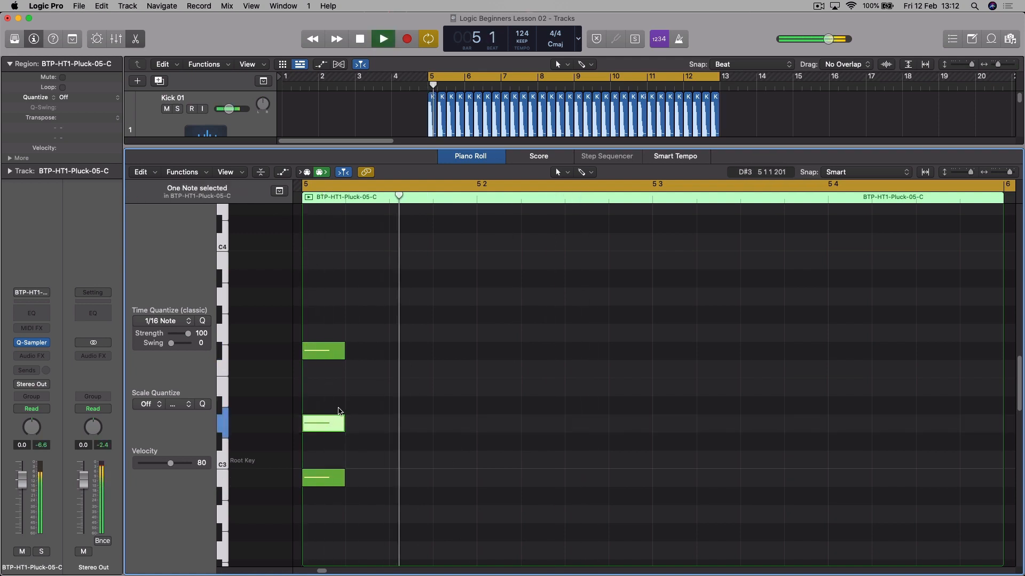
key(space)
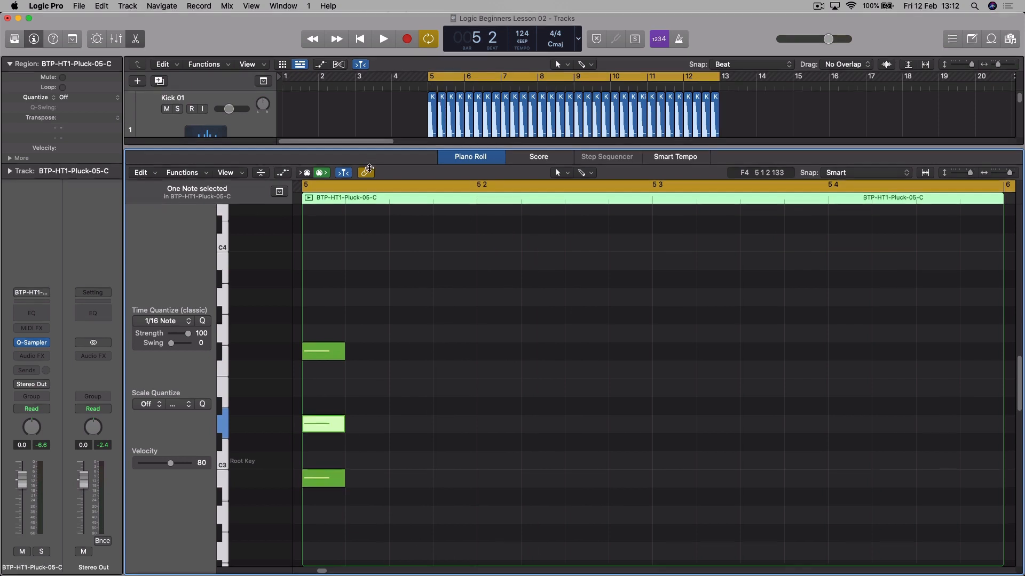
- Lower the pluck track's volume to -5.0 dB and play the chord together with the kick
drag(369, 147, 369, 235)
drag(239, 186, 233, 186)
key(space)
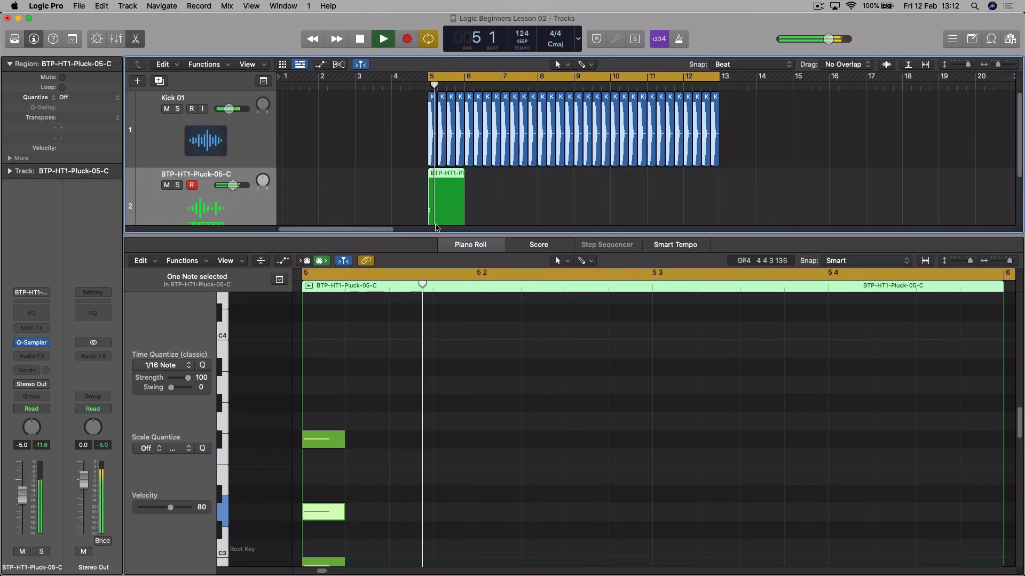
key(space)
- Extend the pluck MIDI region from bar 5 to bar 13 so it ends with the kick regions
scroll(514, 273, down, 3)
drag(557, 235, 563, 139)
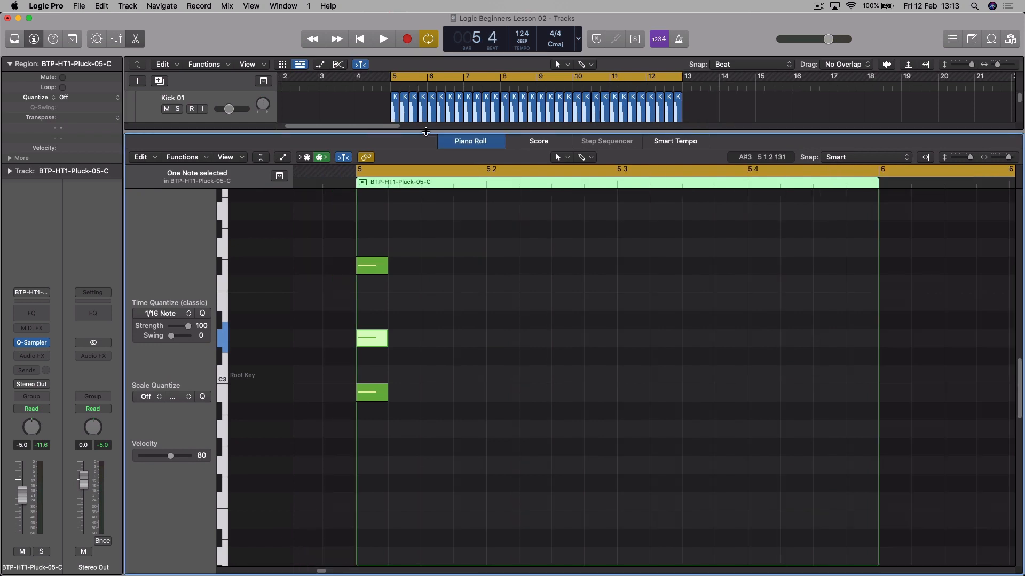
drag(425, 132, 425, 305)
drag(435, 242, 688, 241)
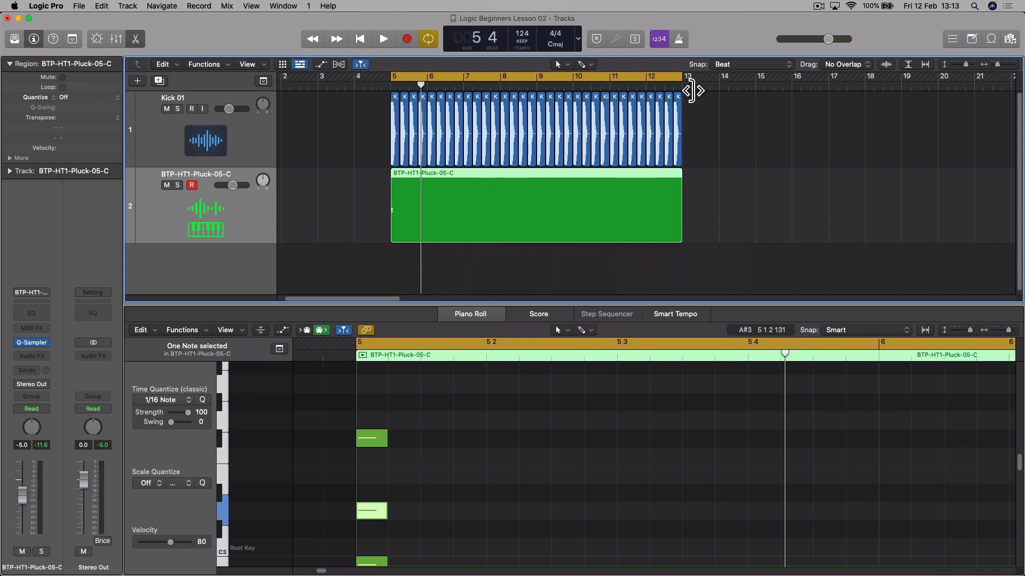
- Audition the lower Piano Roll keys and draw an A major chord of A2, C#3 and E3 at position 5 4 2
drag(479, 304, 479, 115)
drag(969, 142, 970, 145)
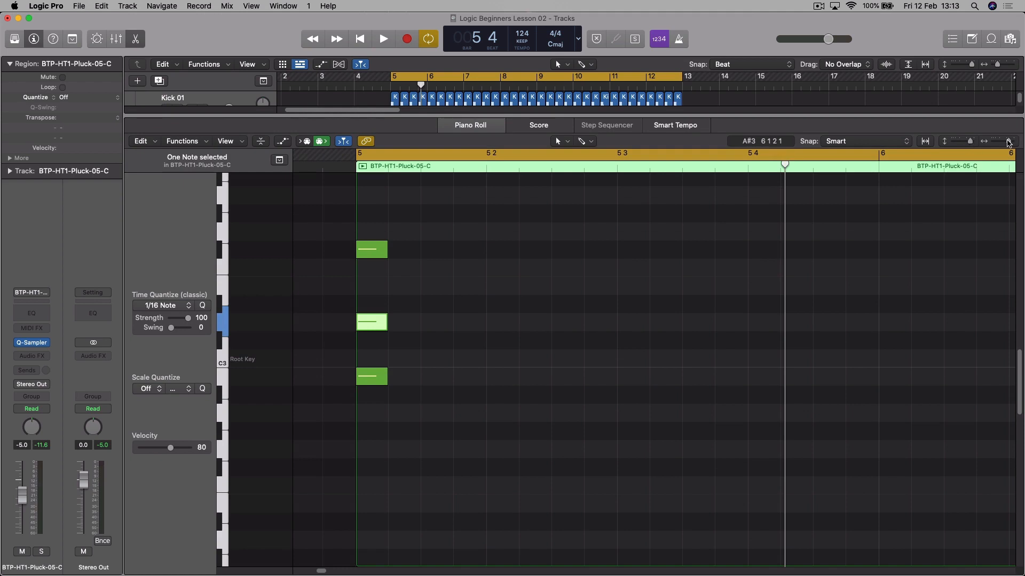
drag(1008, 143, 1005, 143)
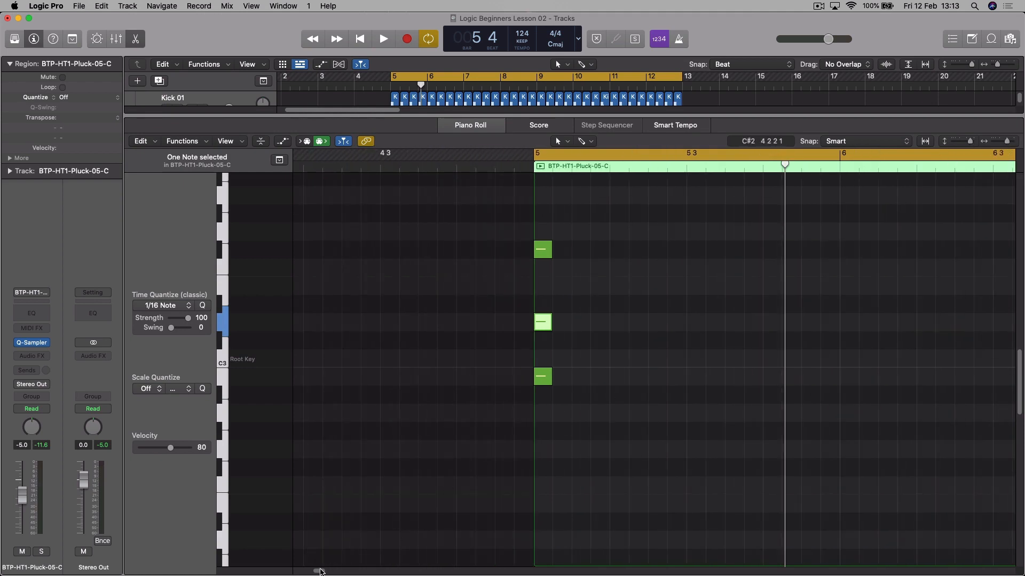
scroll(321, 570, right, 10)
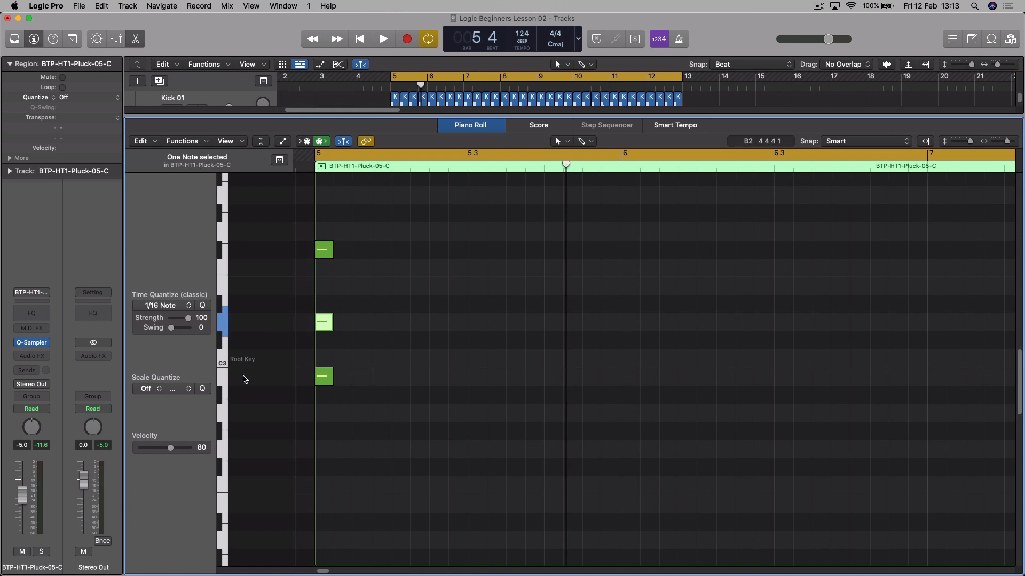
click(223, 362)
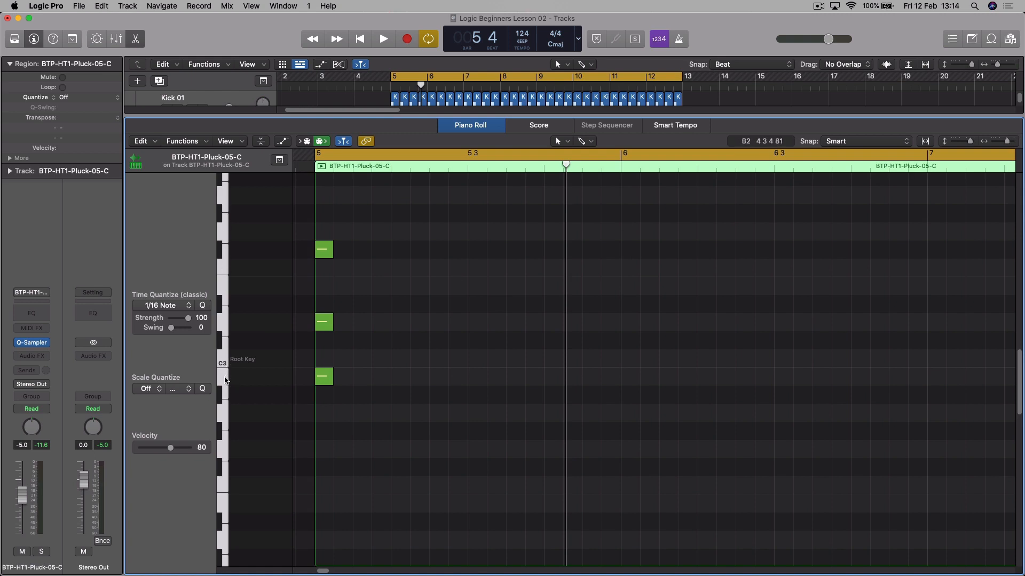
click(225, 417)
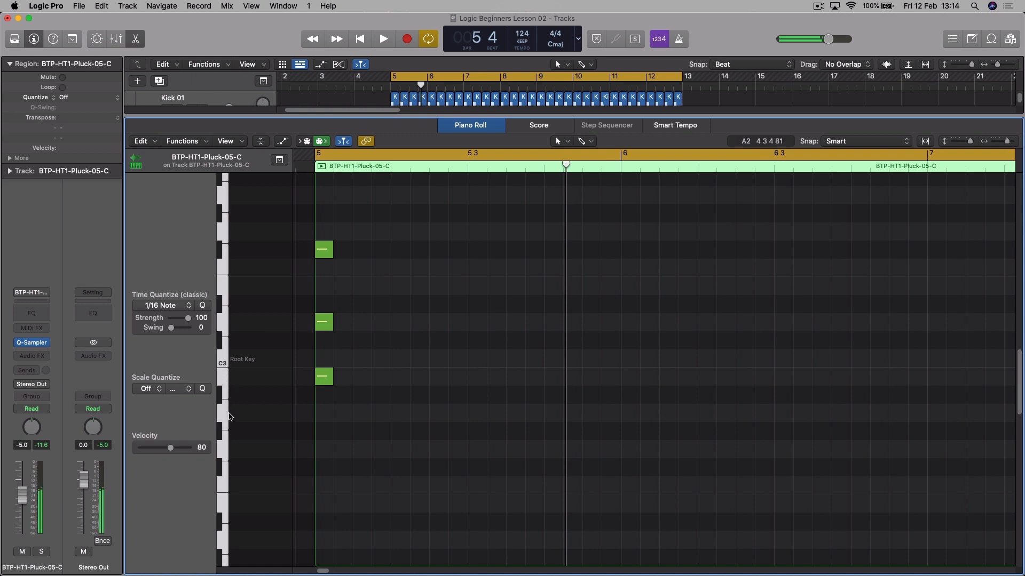
click(566, 414)
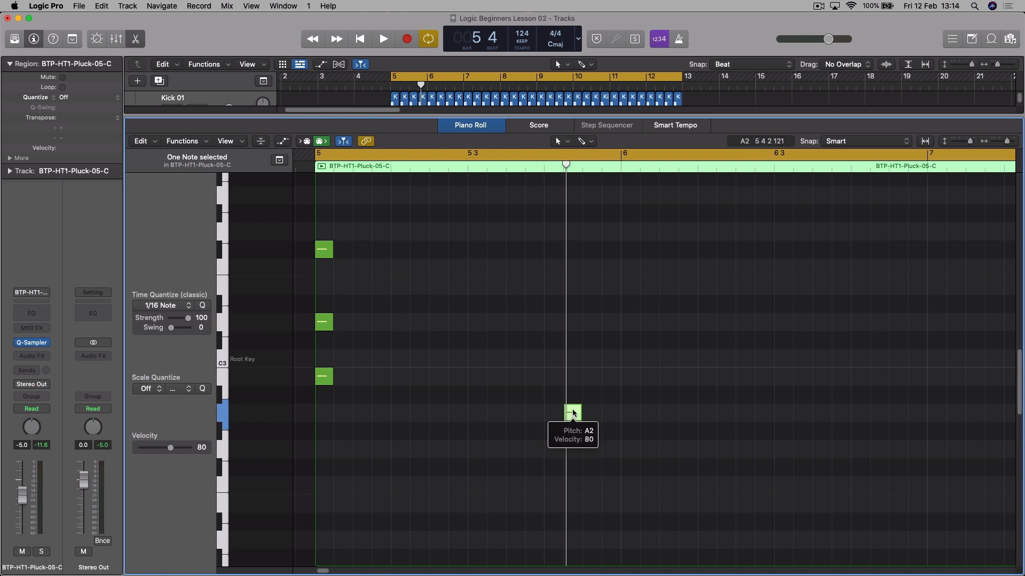
click(572, 341)
click(578, 345)
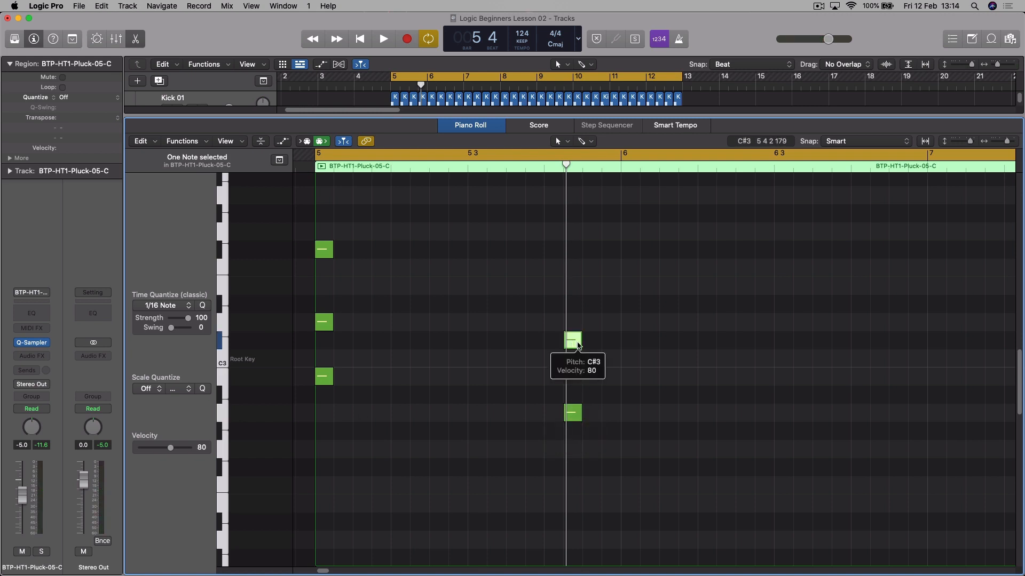
click(574, 291)
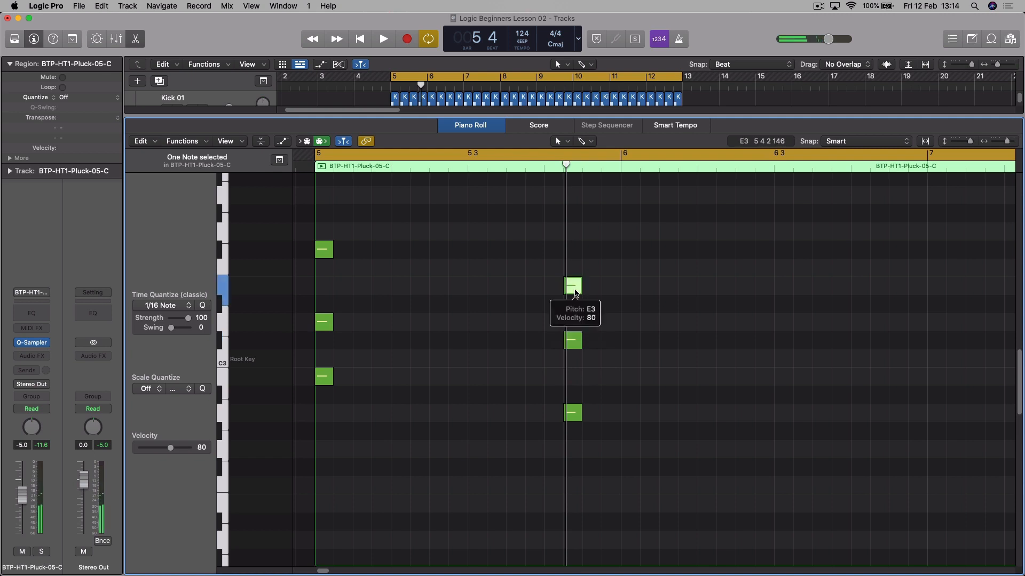
- Move the three A major notes to the start of bar 6, playing the progression before and after the move
drag(538, 244, 630, 429)
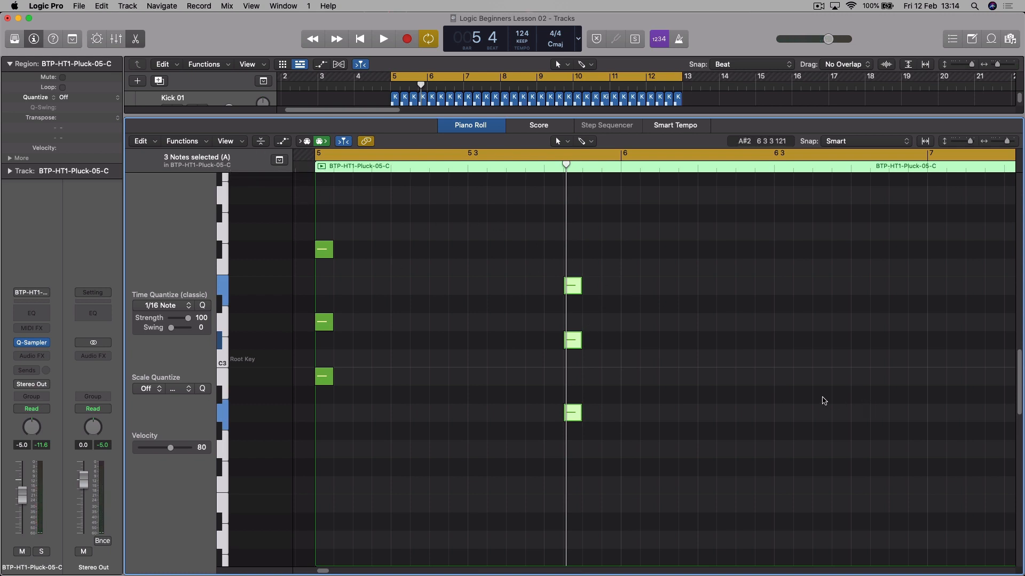
key(space)
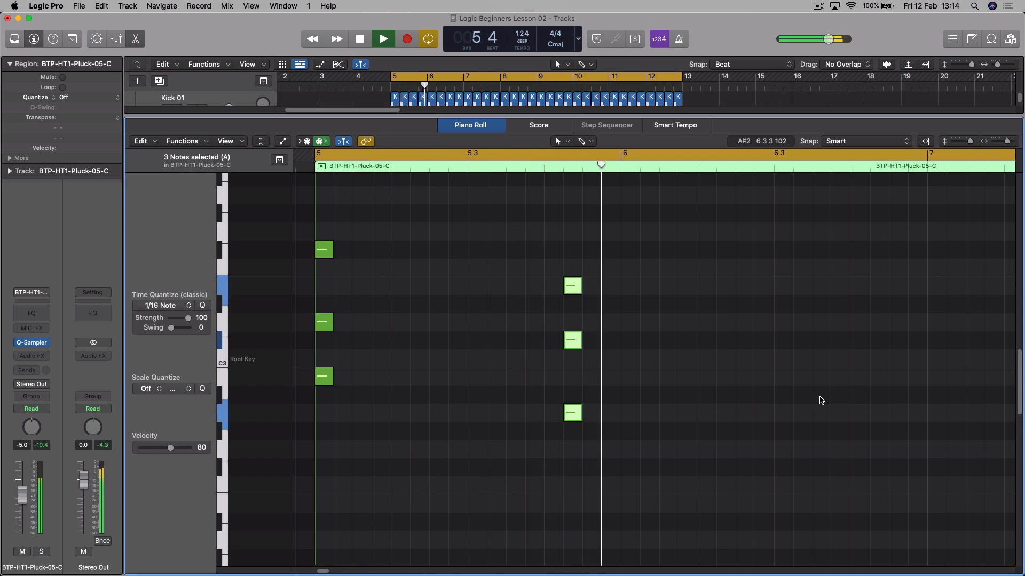
key(space)
click(581, 352)
drag(581, 352, 608, 419)
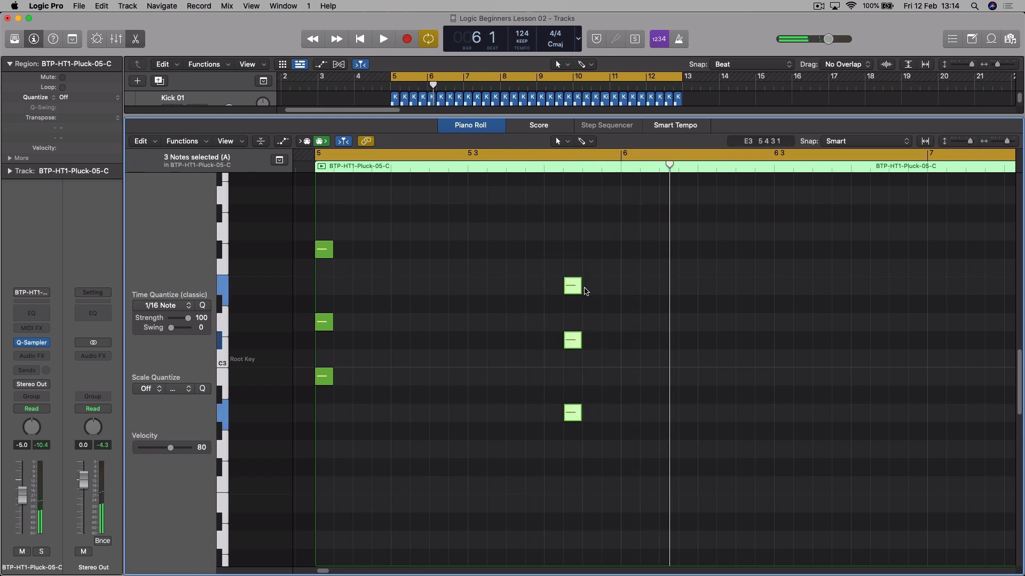
drag(573, 289, 630, 288)
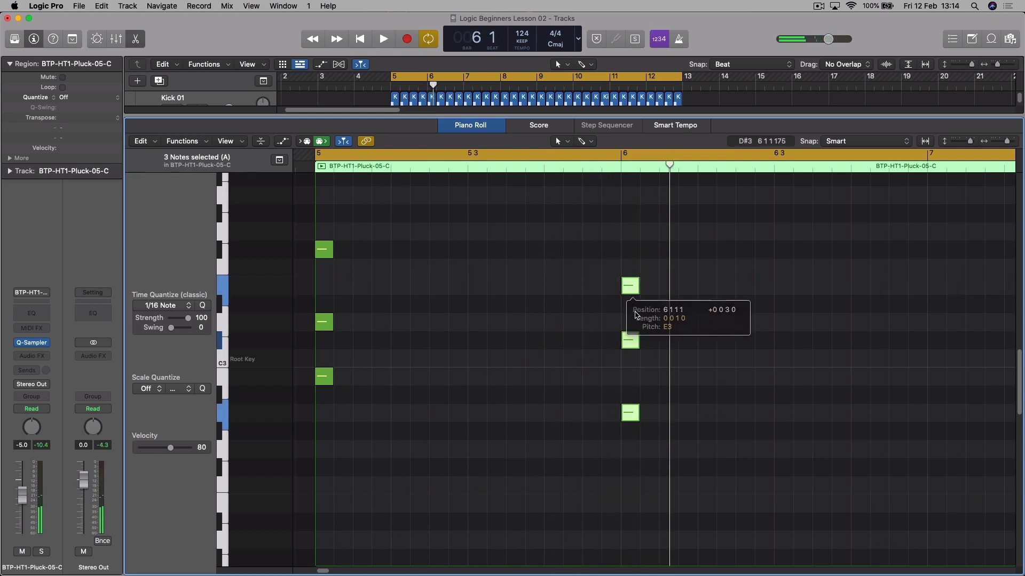
key(space)
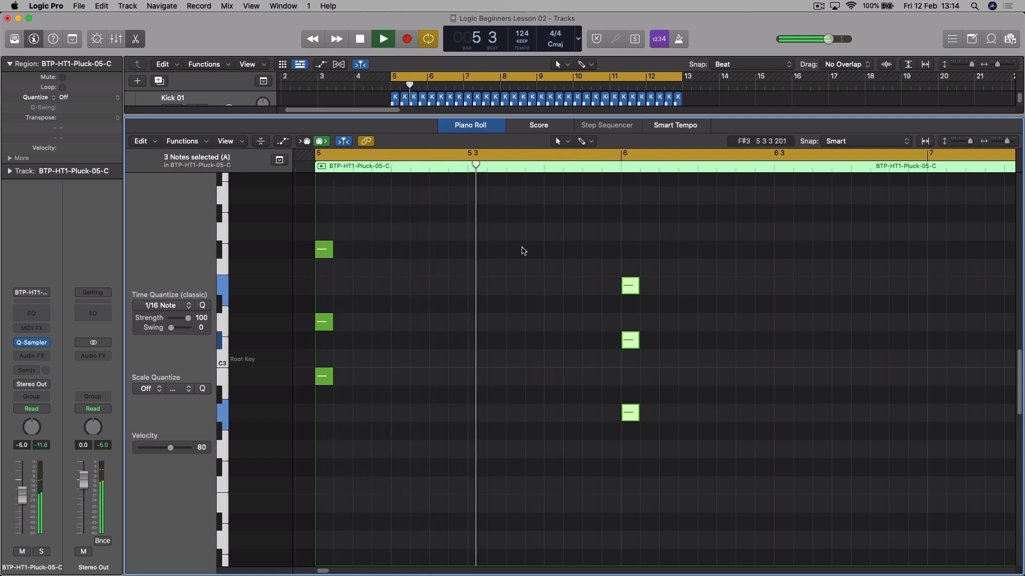
key(space)
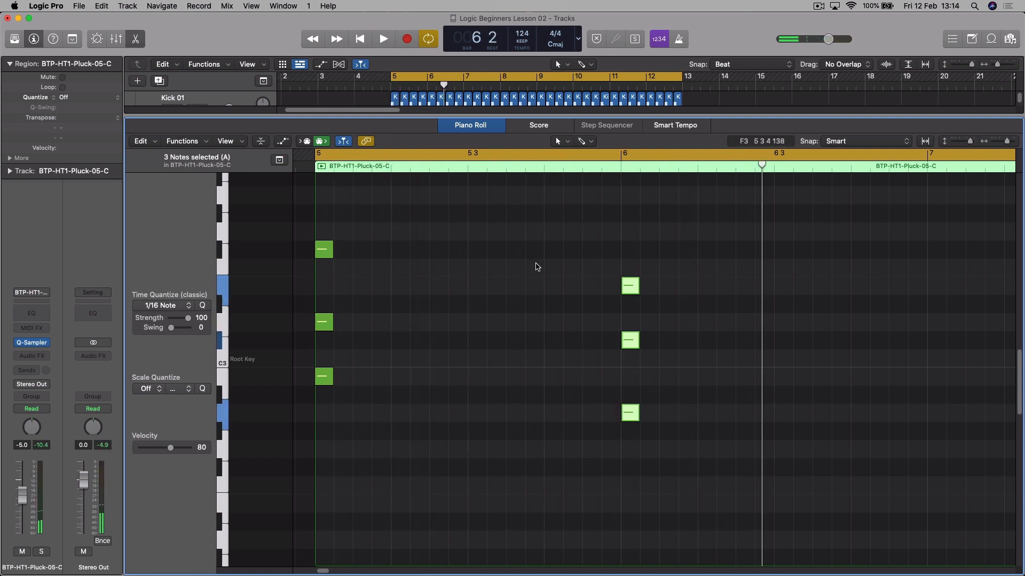
- Copy the A major chord from bar 6 to the start of bar 7, transposed down to E2, G#2 and B2
key(super+Left)
key(super+Left)
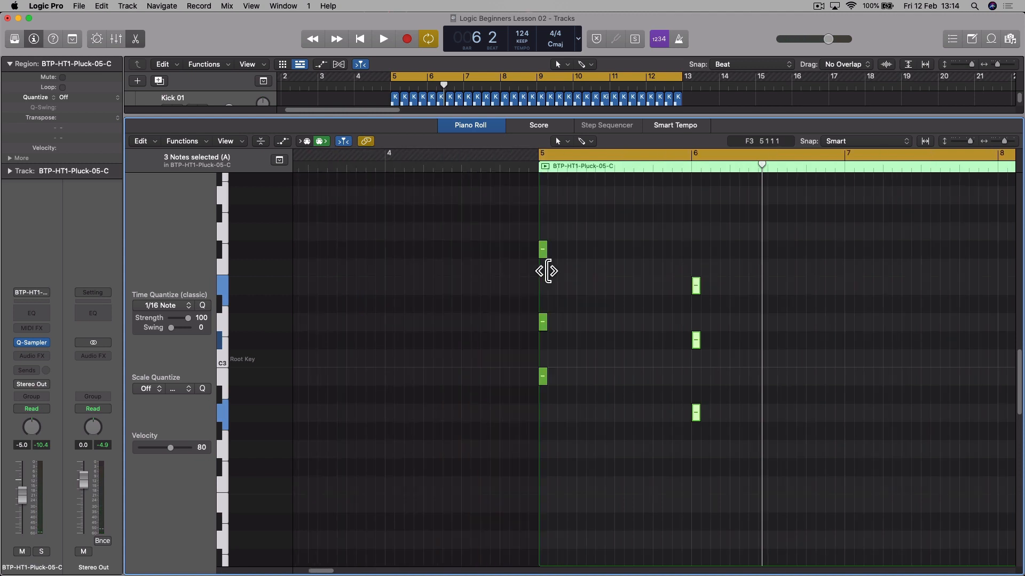
scroll(555, 270, right, 5)
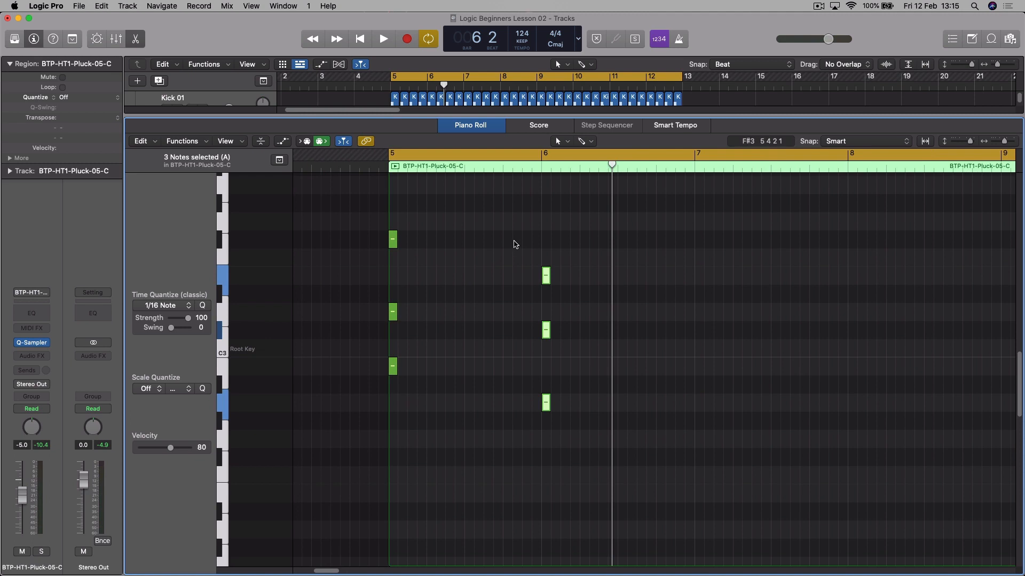
drag(513, 241, 572, 401)
click(546, 404)
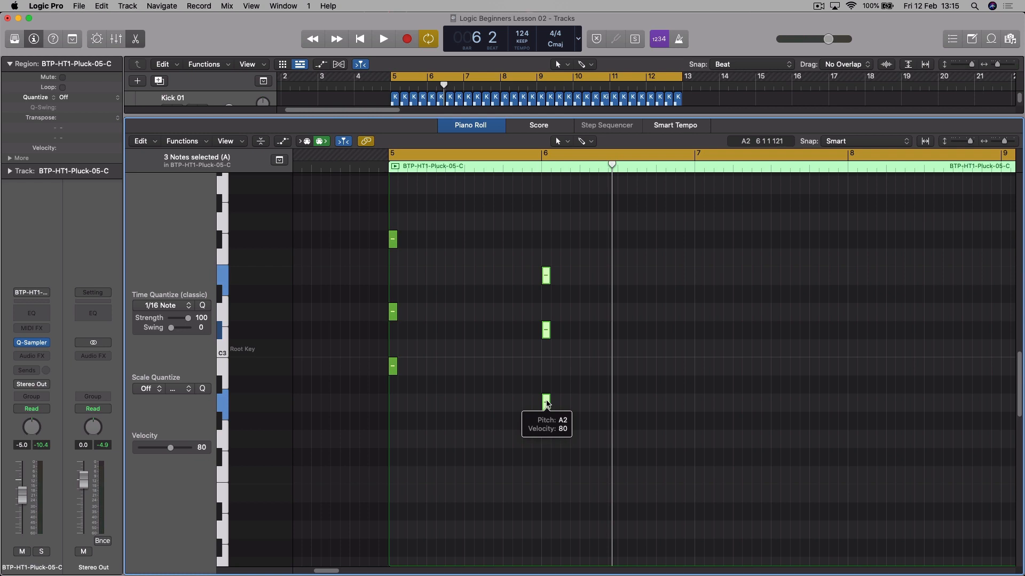
drag(547, 405, 697, 491)
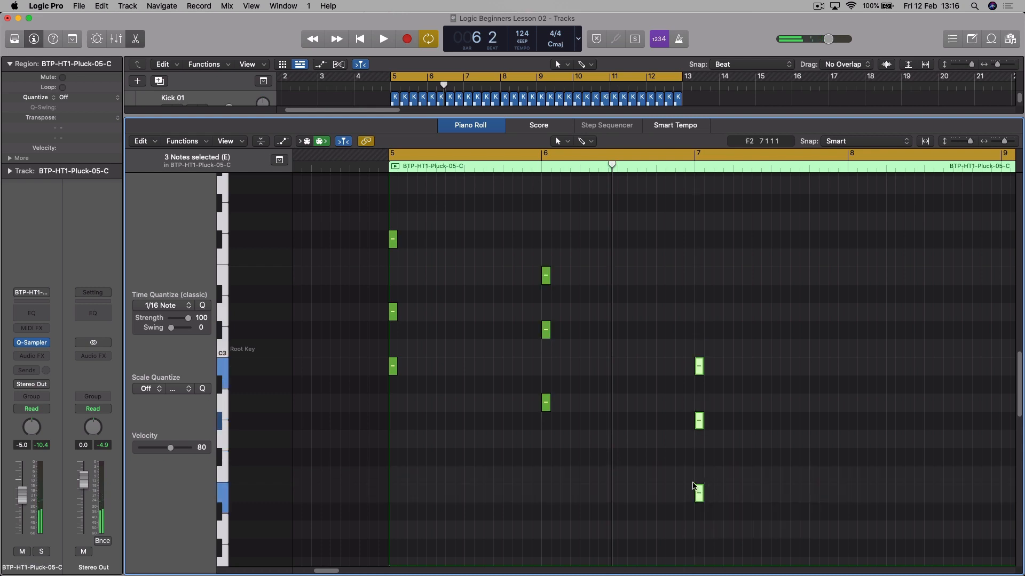
- Lengthen all nine chord notes to one beat using Beat snap, playing the progression before and after the change
key(space)
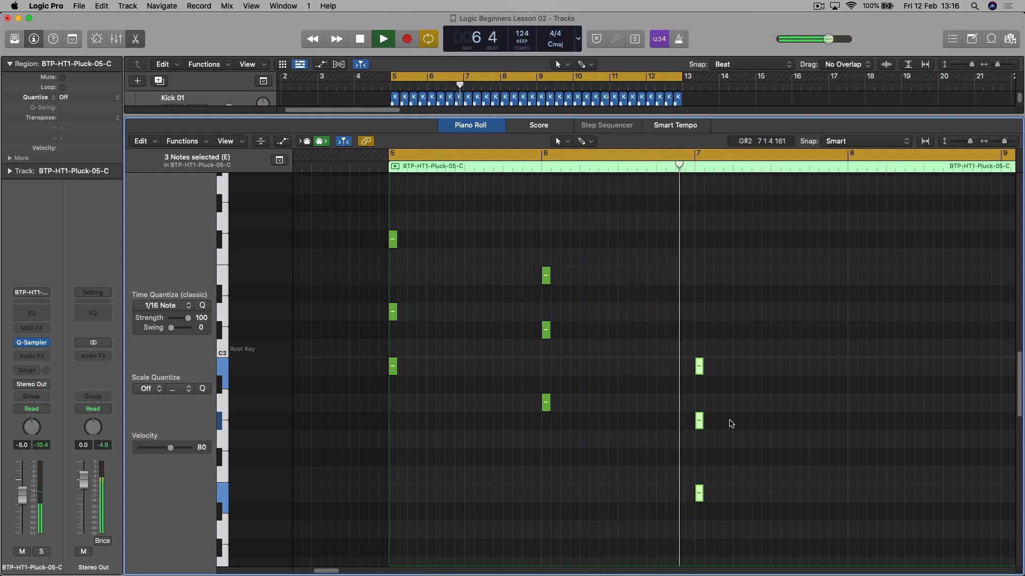
key(space)
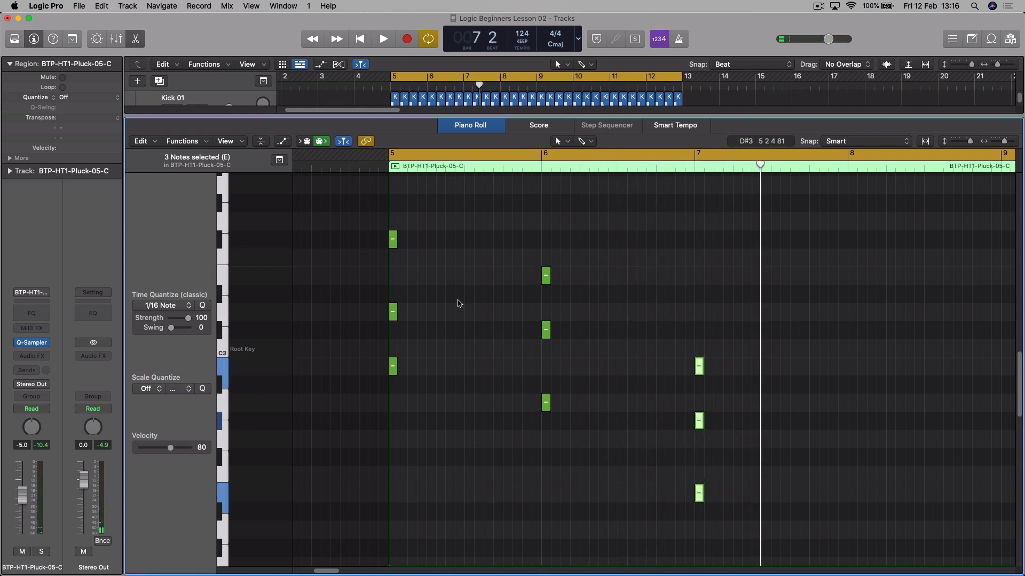
drag(346, 215, 724, 506)
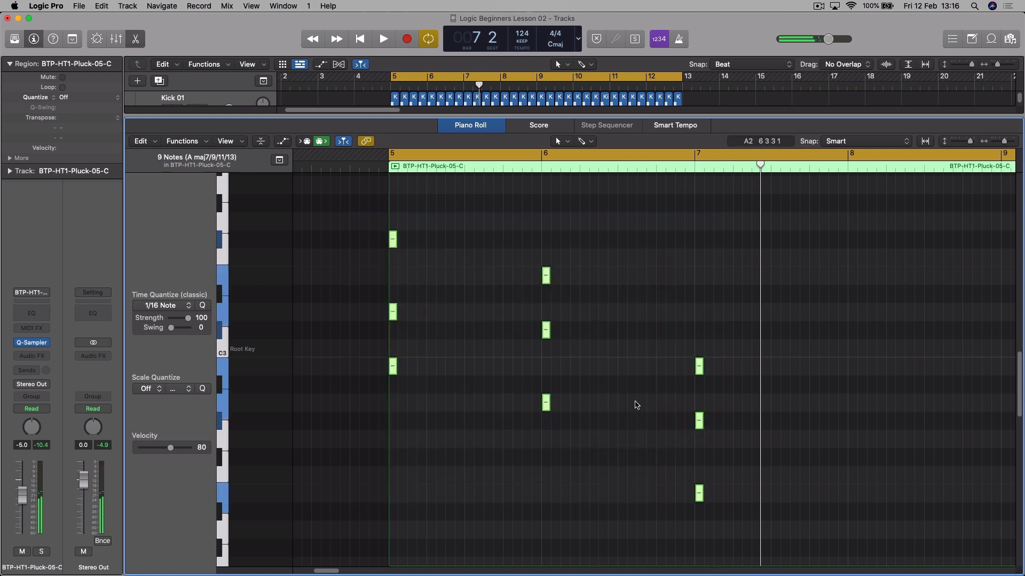
click(636, 405)
key(super+a)
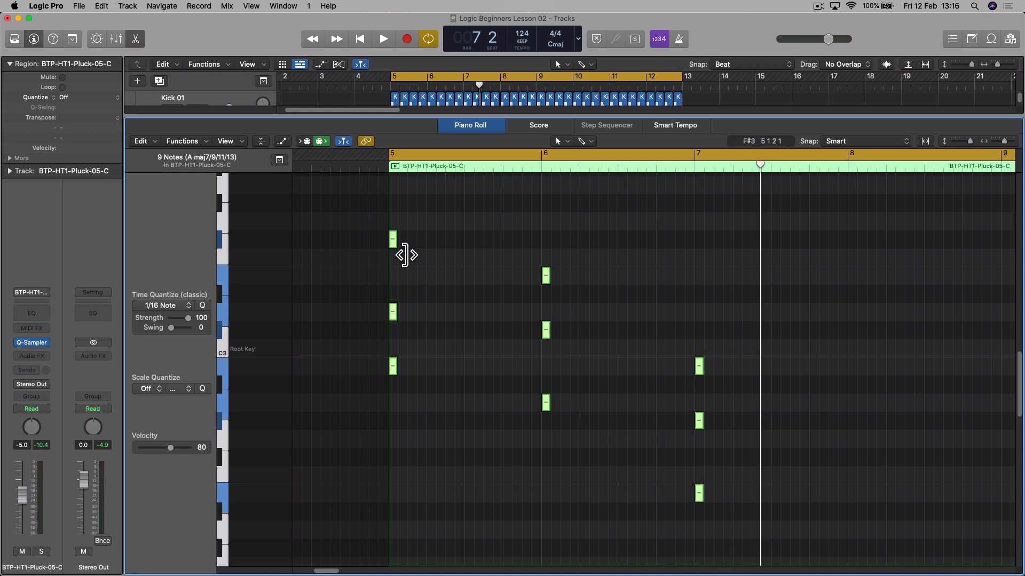
drag(404, 254, 417, 256)
click(865, 141)
click(862, 161)
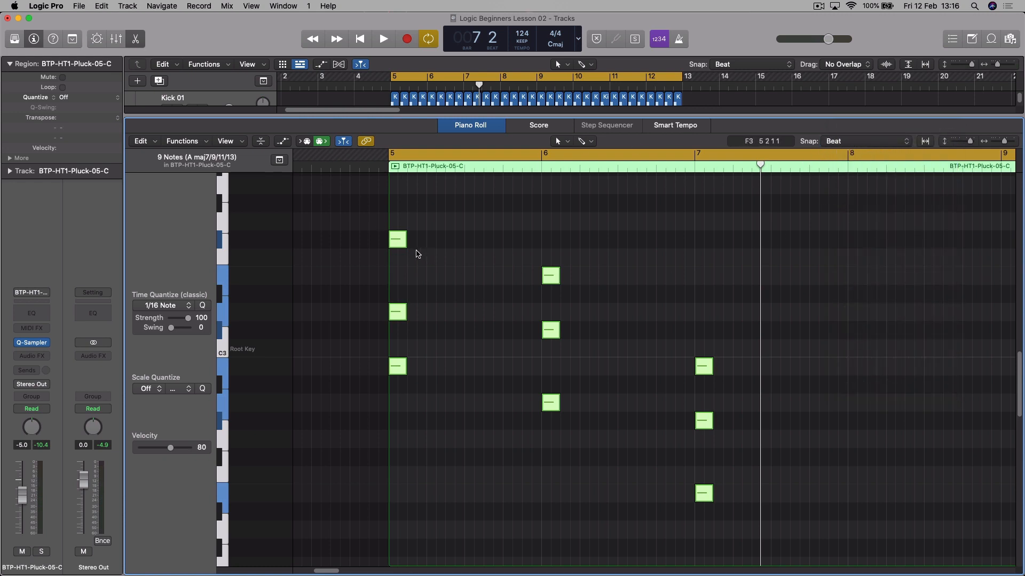
drag(417, 254, 426, 277)
key(space)
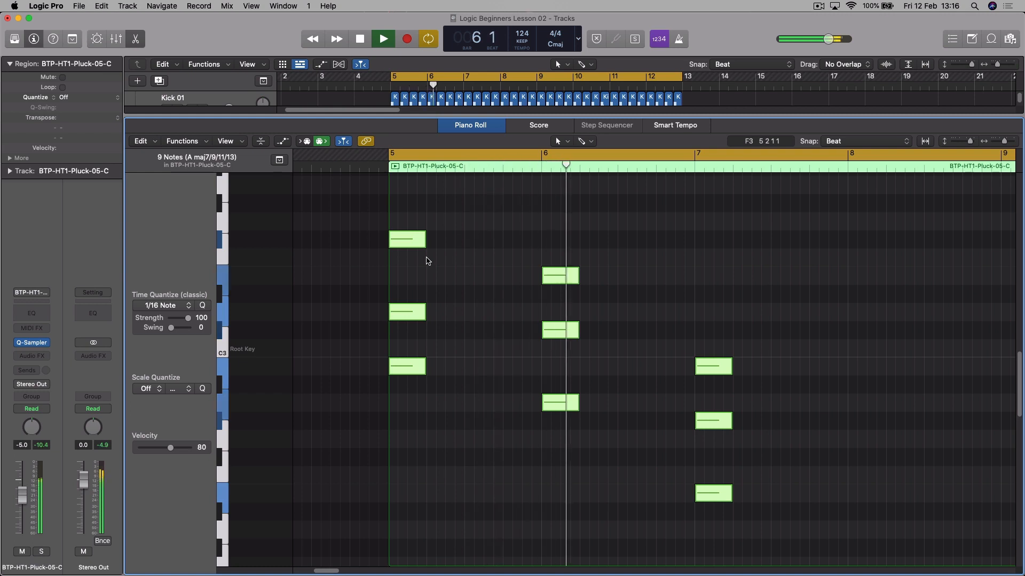
key(space)
- Turn on note labels in the Piano Roll to show each note's pitch and velocity
key(super+Right)
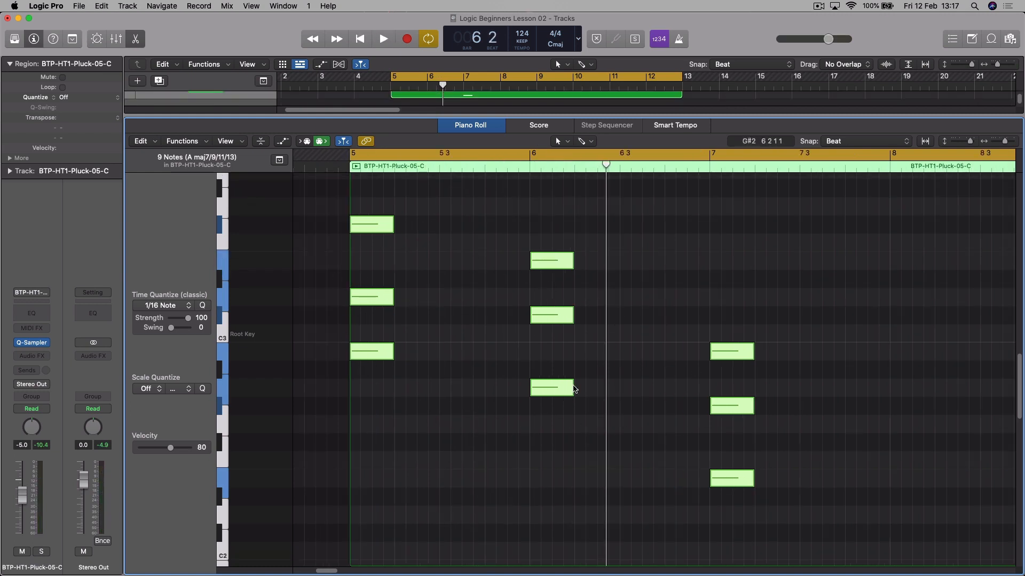
click(235, 143)
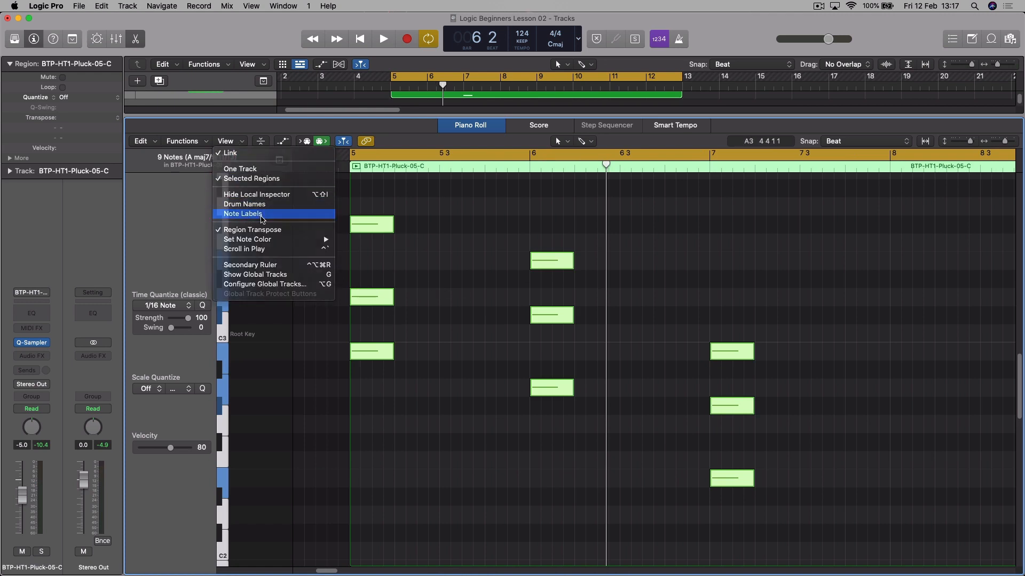
click(262, 216)
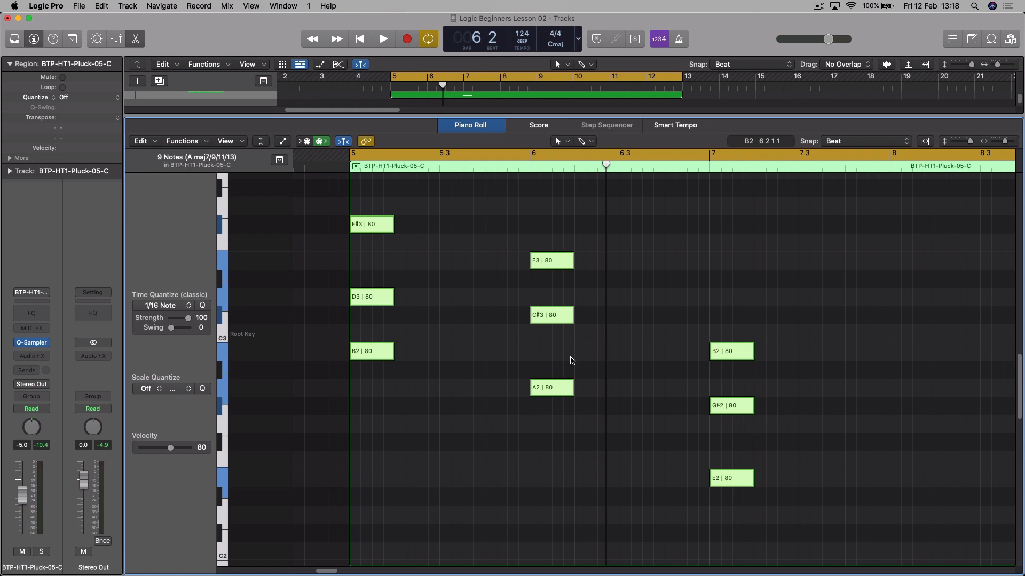
- Try a velocity of 17 on the C#3 note in bar 6 during playback and restore it to 80
scroll(571, 360, up, 1)
drag(483, 307, 567, 363)
mouse_move(560, 325)
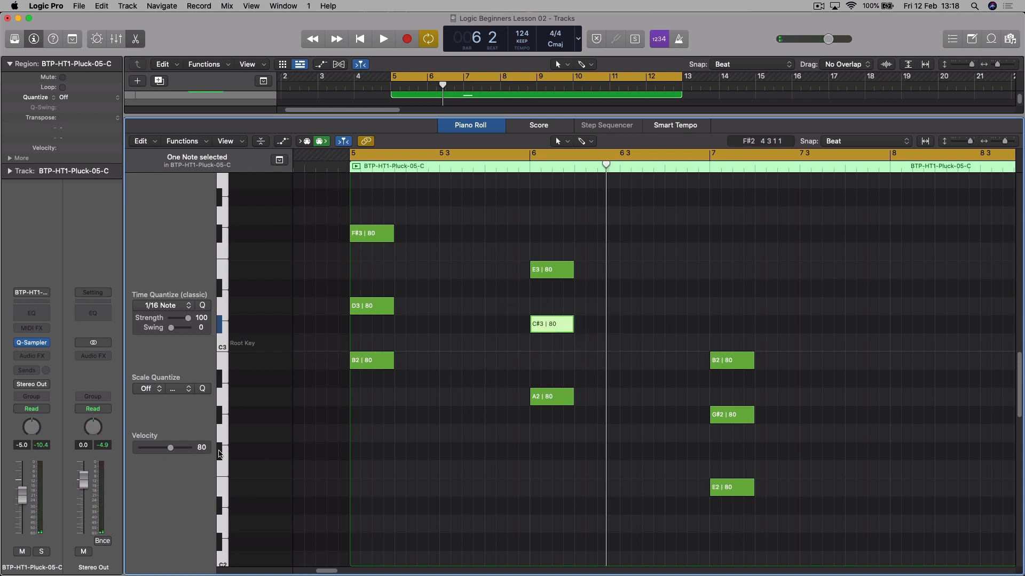
drag(171, 451, 147, 452)
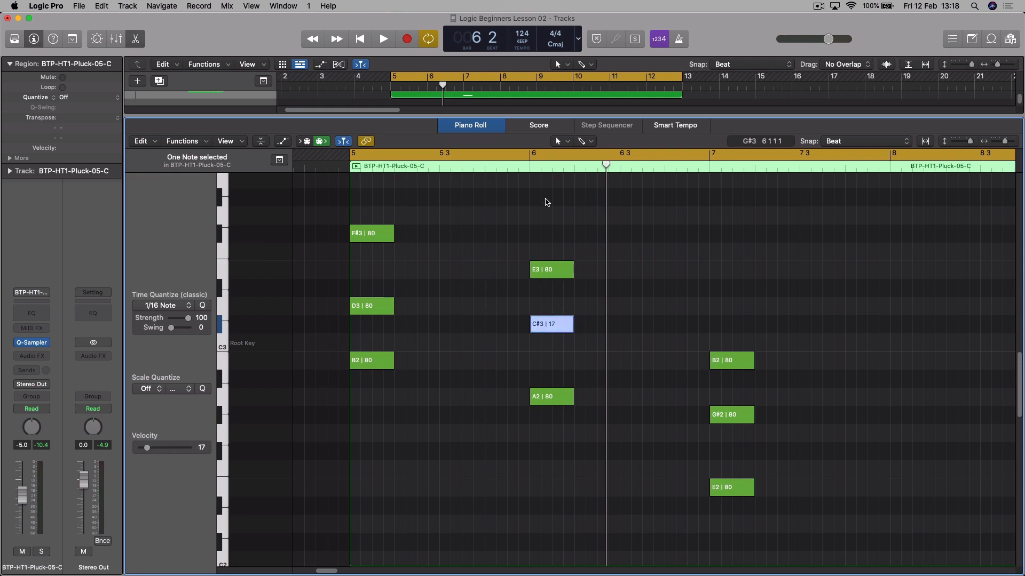
key(space)
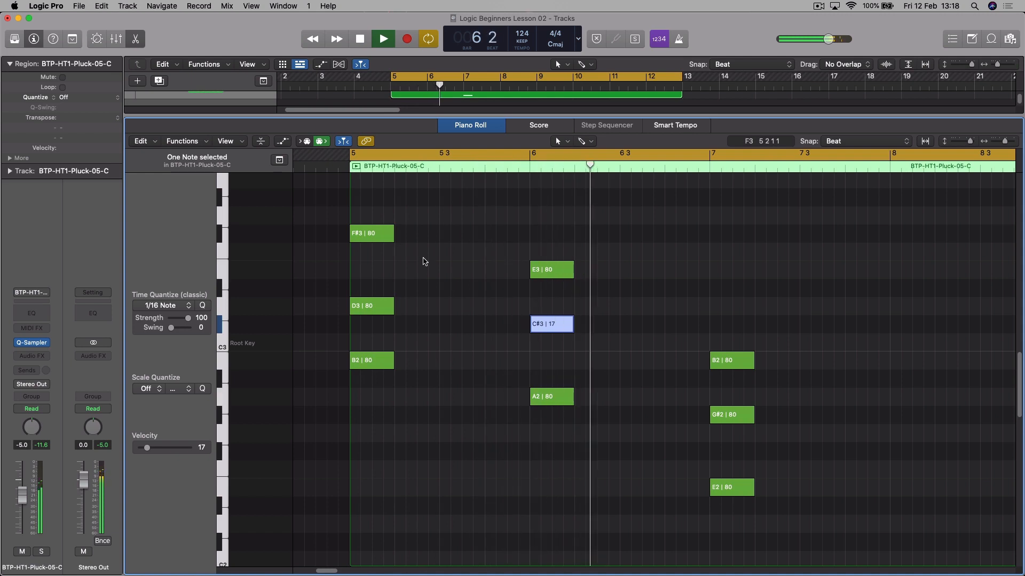
key(space)
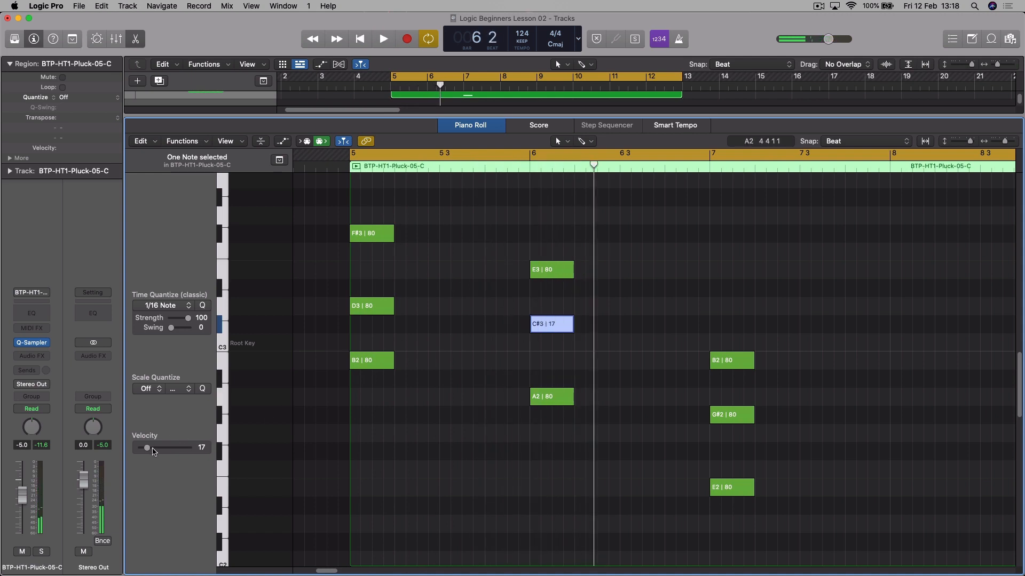
drag(149, 451, 171, 455)
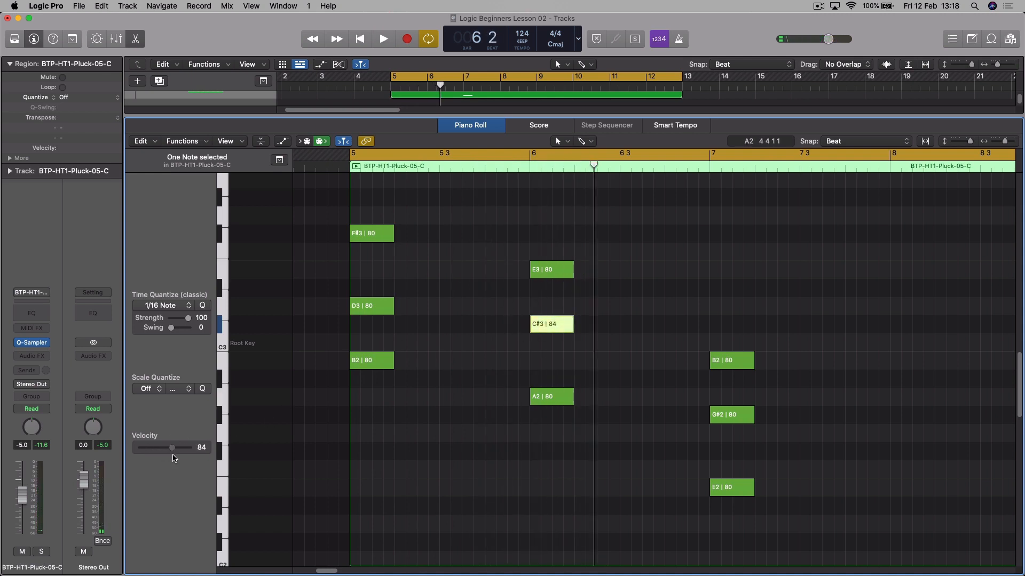
click(450, 183)
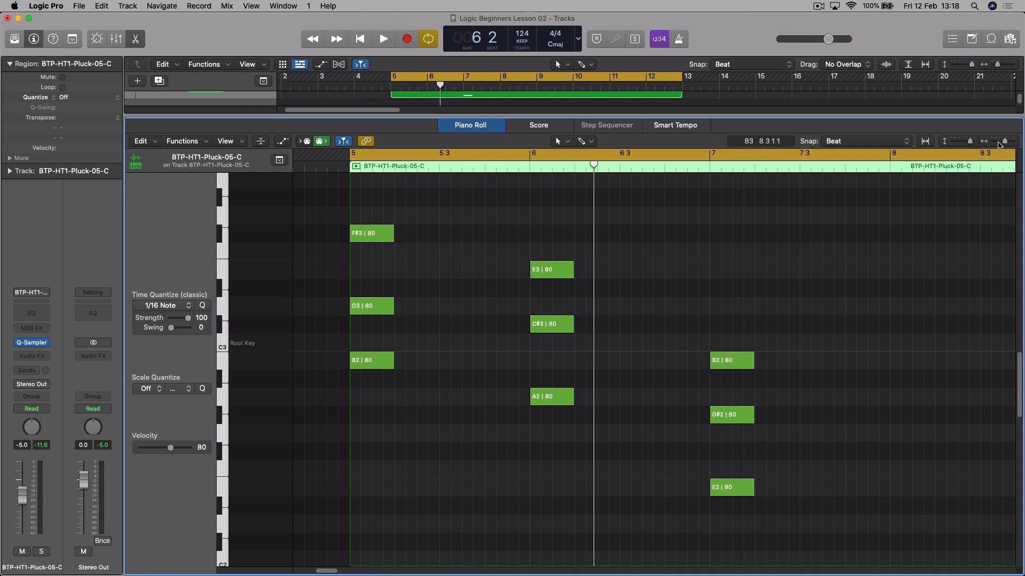
- Audition the F#3, D3 and B2 notes of the bar 5 chord one at a time
drag(1005, 143, 999, 146)
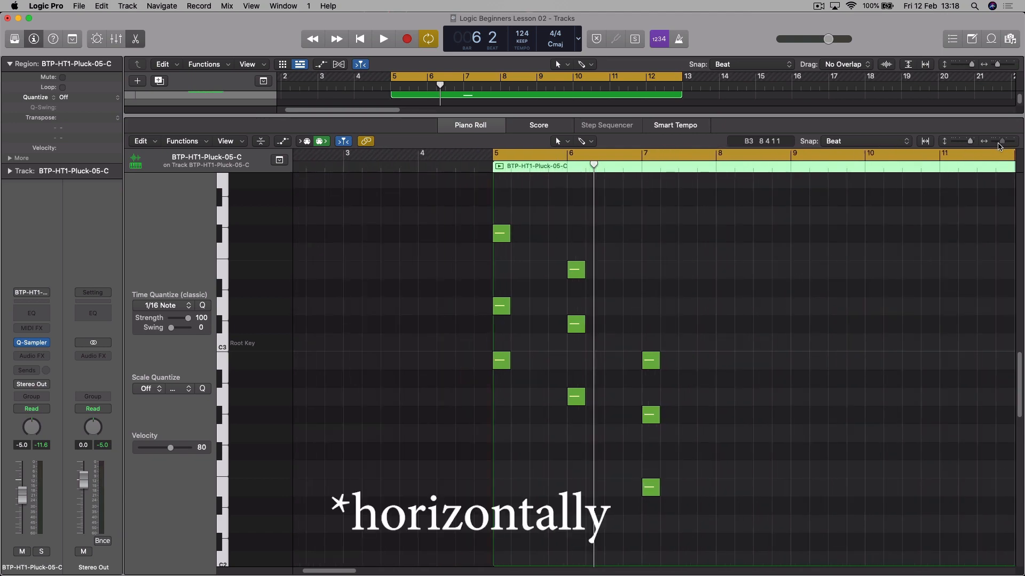
drag(1000, 146, 1004, 149)
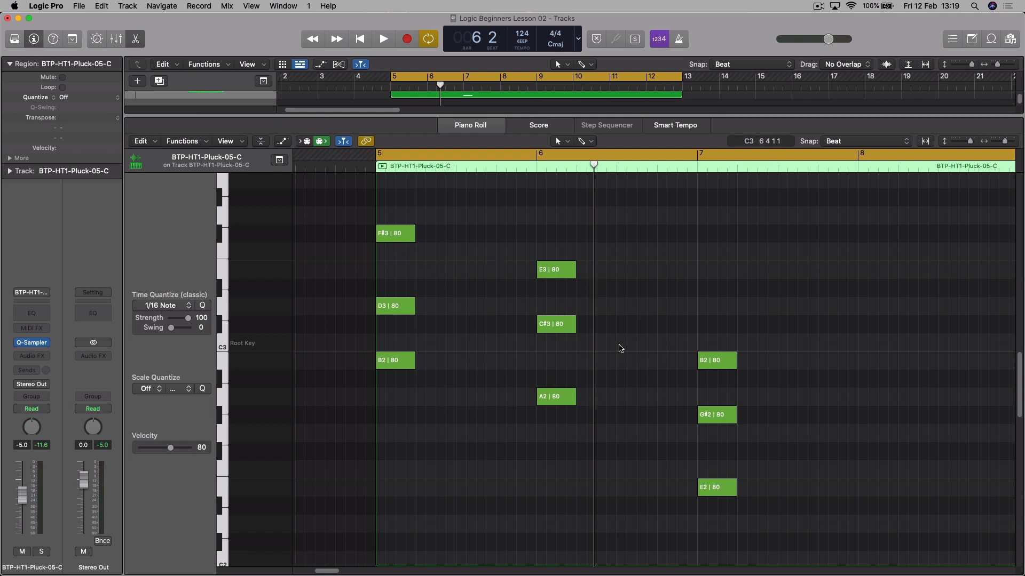
click(403, 233)
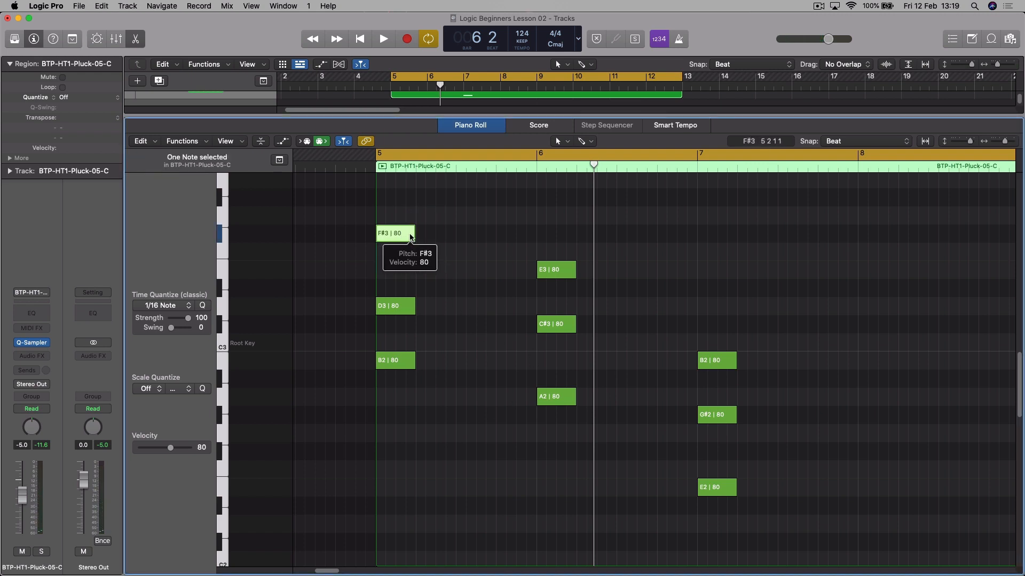
click(405, 308)
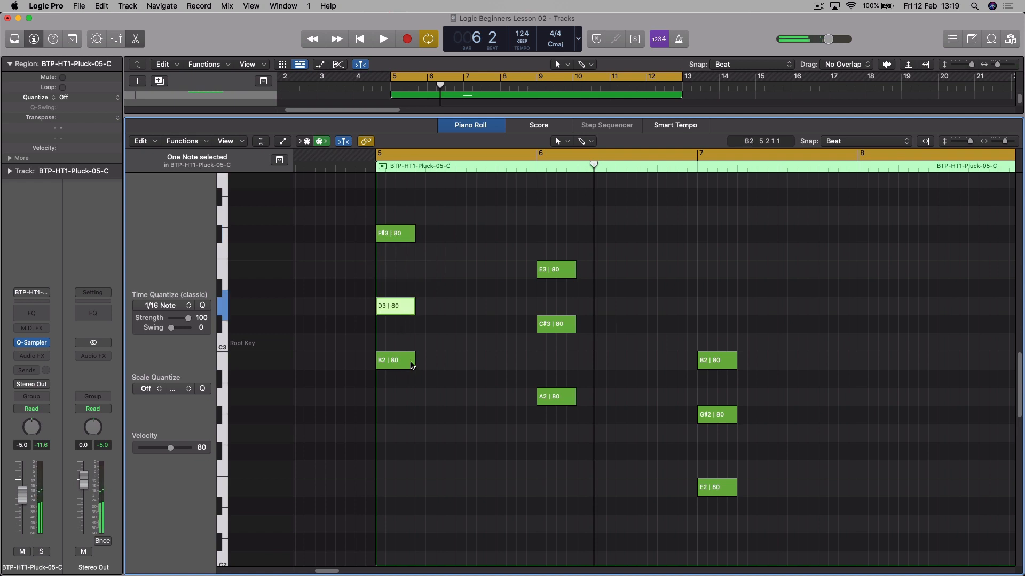
click(413, 366)
click(412, 313)
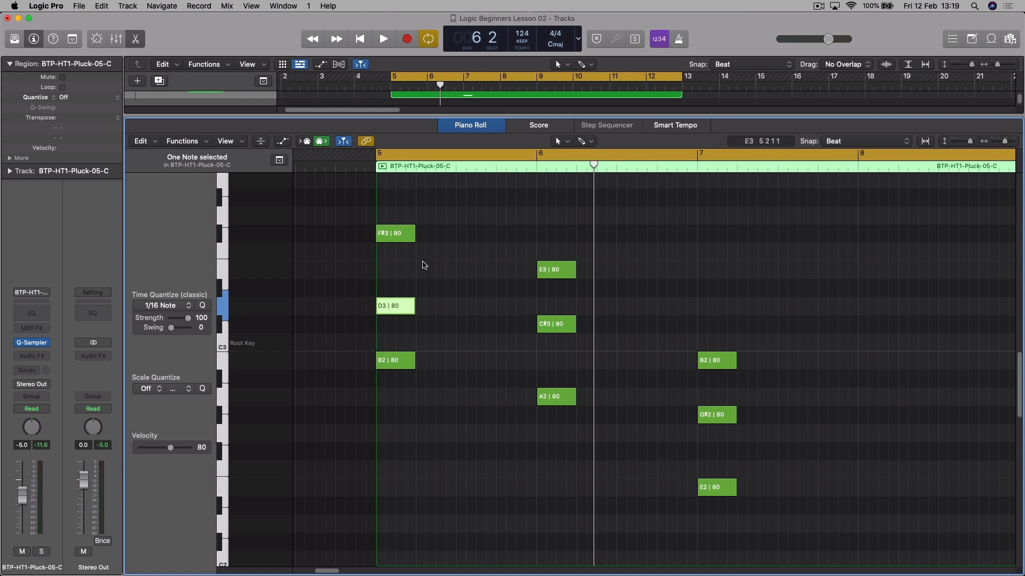
- Transpose the F#3 note in bar 5 and the E3 note in bar 6 down one octave, and play the result
drag(347, 228, 579, 282)
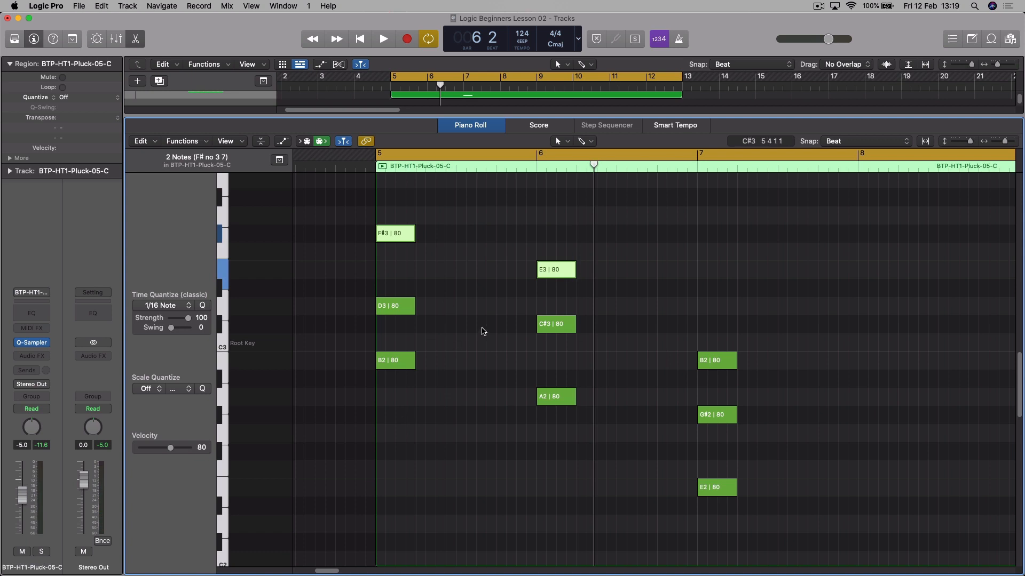
shift+click(406, 307)
shift+click(556, 397)
shift+click(717, 363)
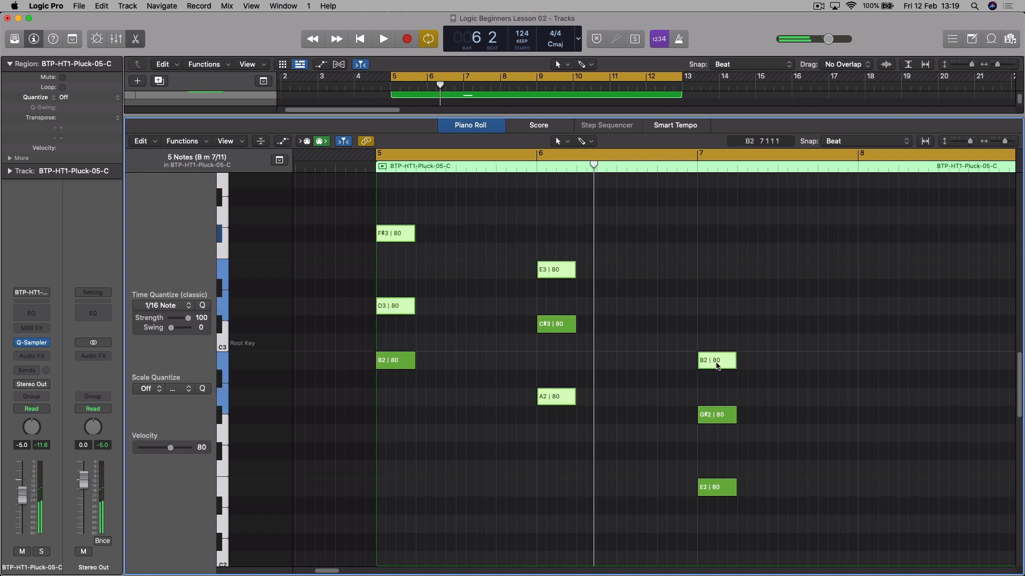
shift+click(392, 306)
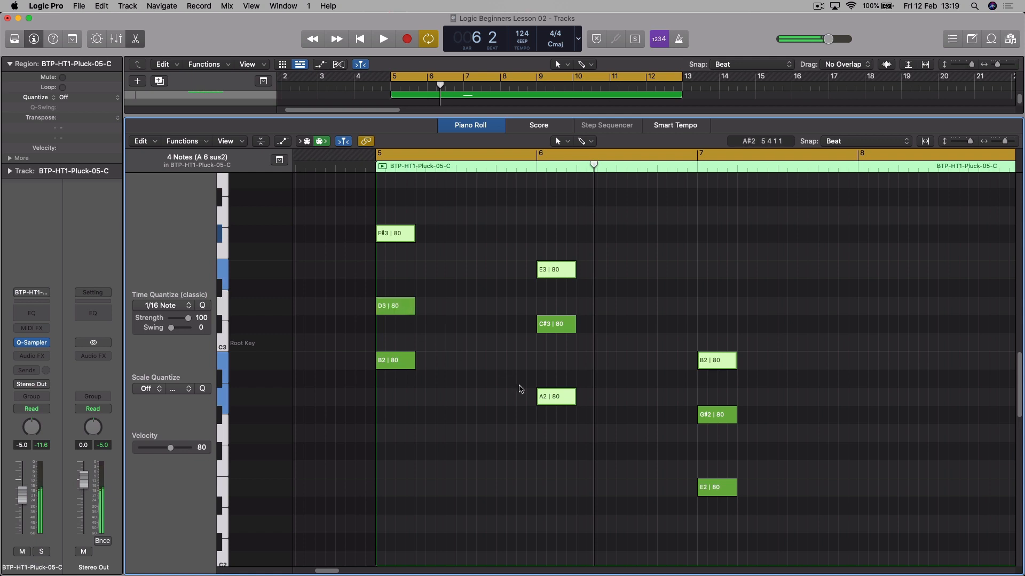
shift+click(556, 399)
shift+click(721, 367)
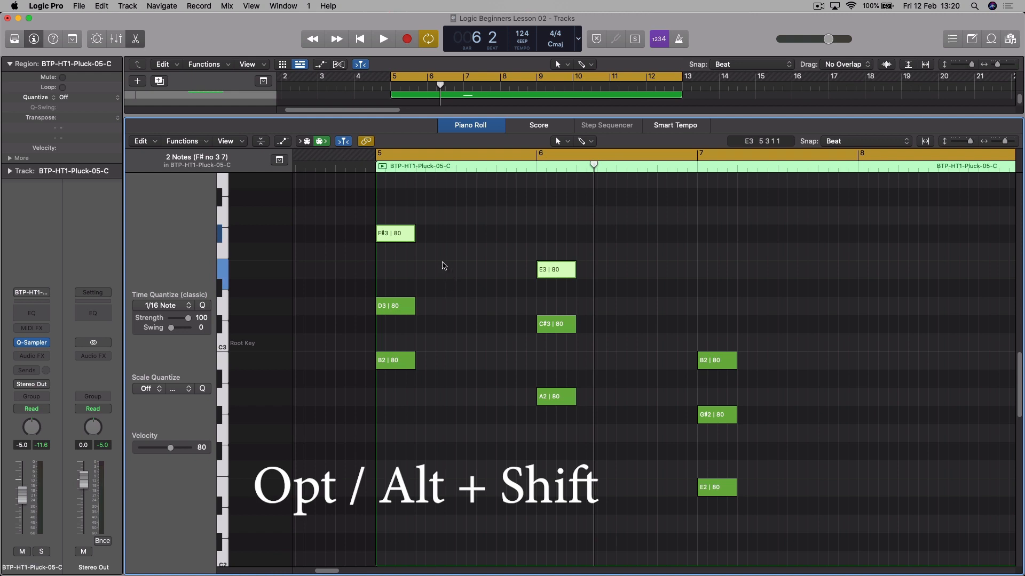
key(alt+shift+Down)
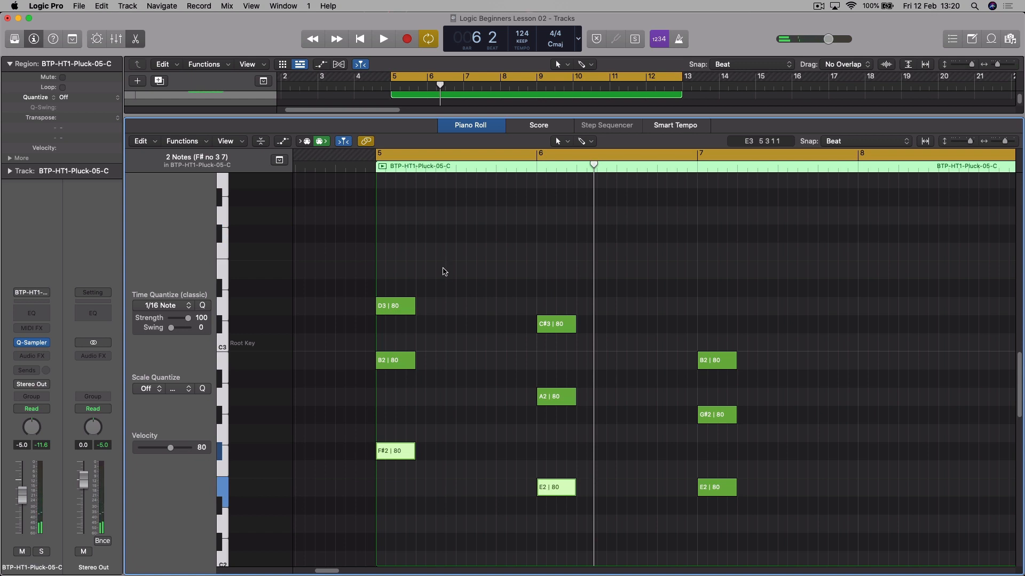
key(space)
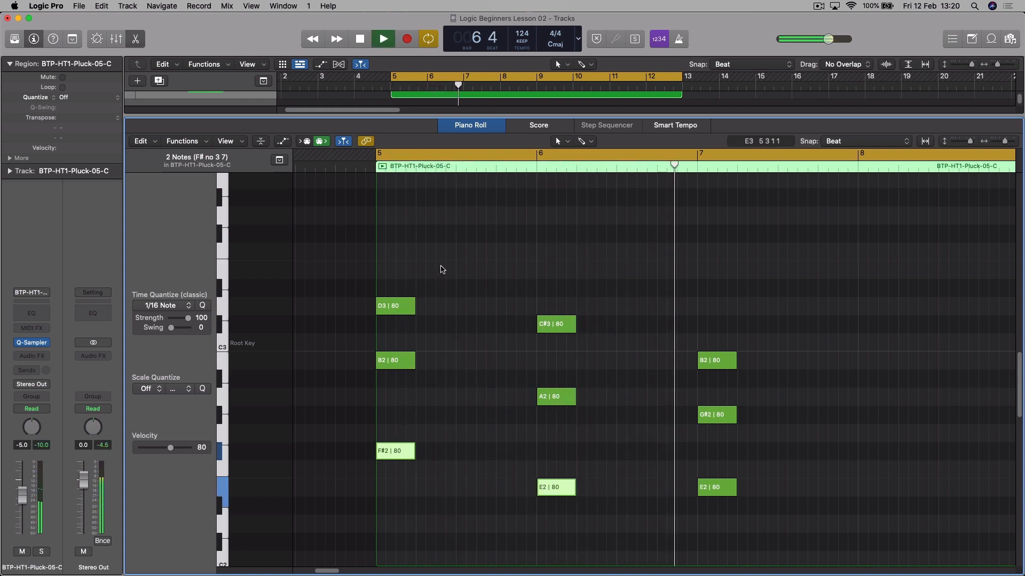
key(space)
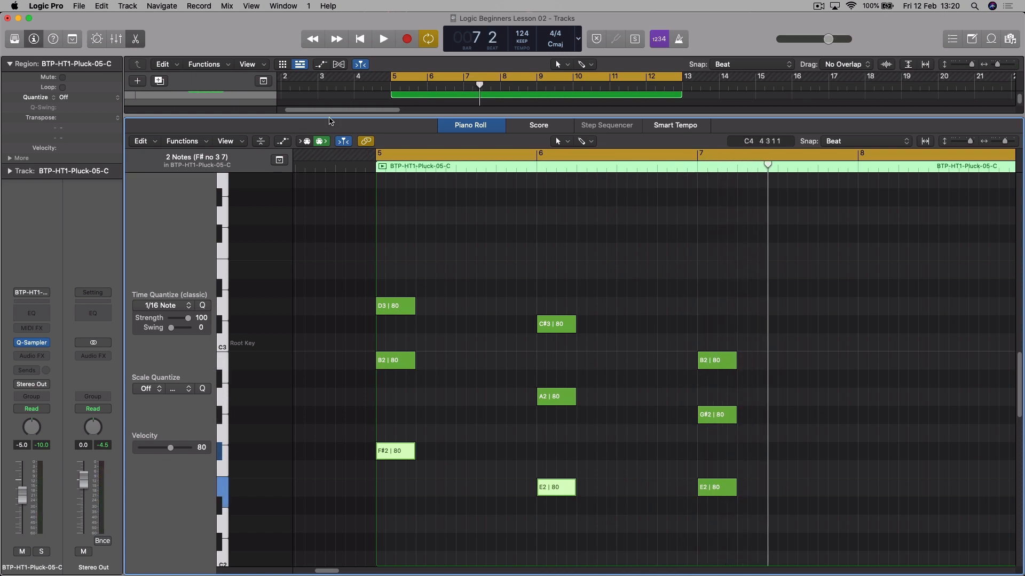
- Enlarge the Tracks area and open the Quick Sampler on the pluck track
drag(413, 117, 414, 322)
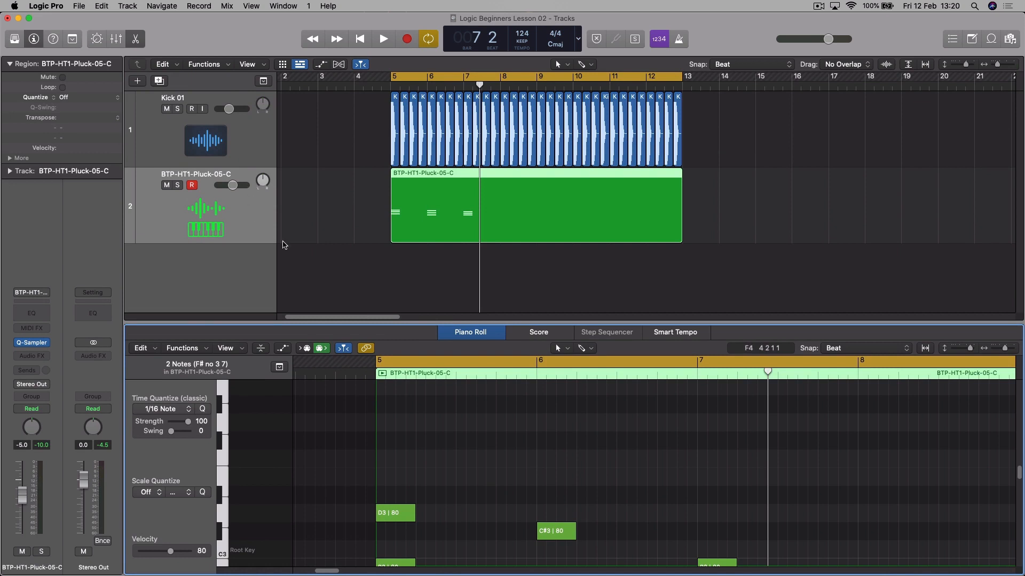
click(263, 220)
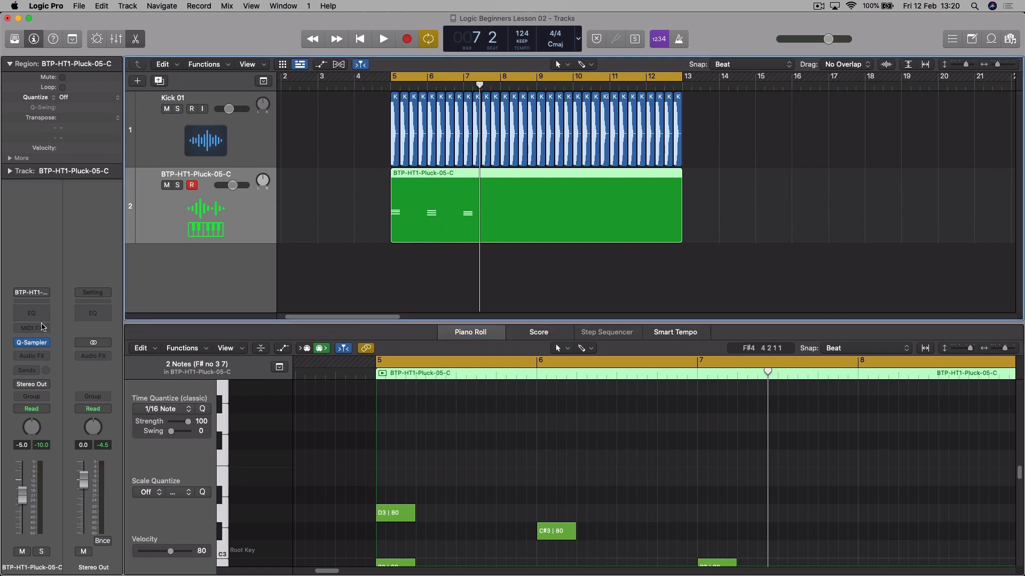
mouse_move(35, 346)
click(34, 39)
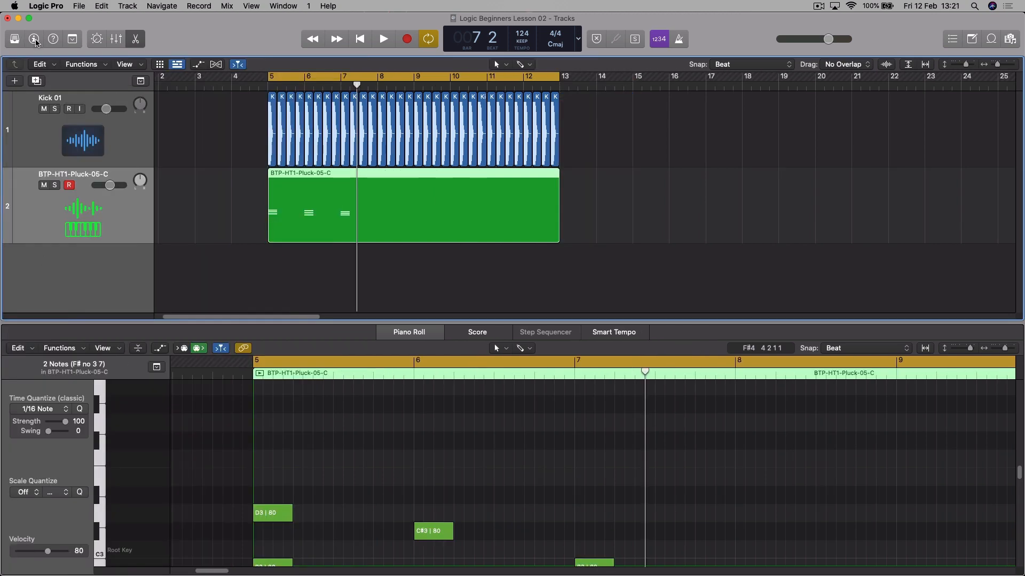
click(35, 41)
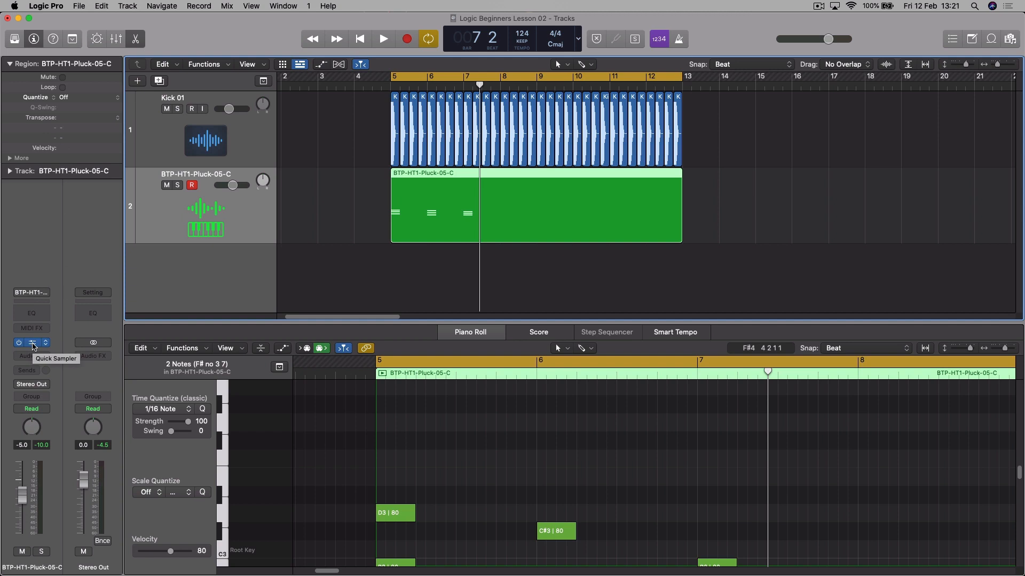
click(33, 343)
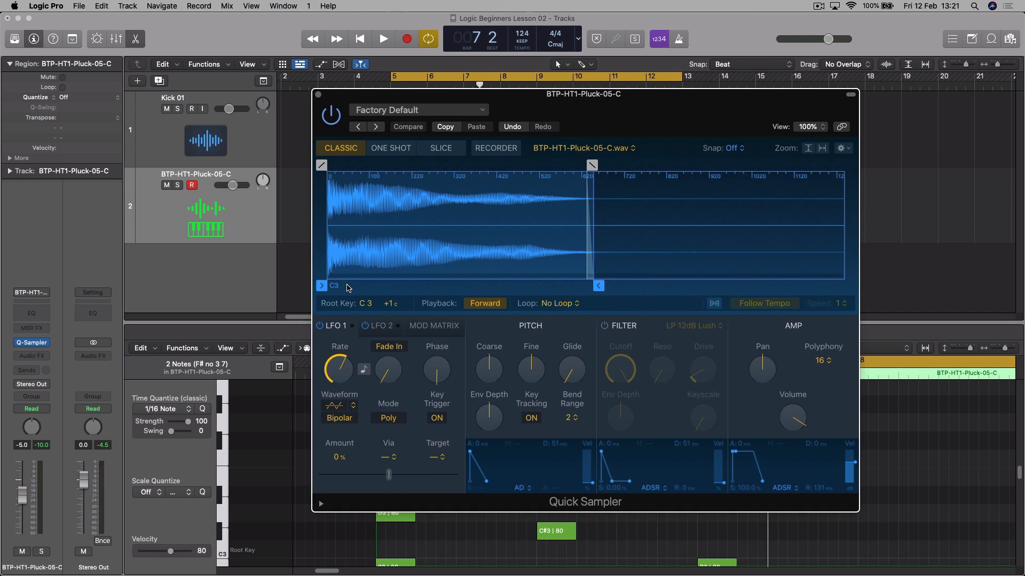
- Raise the coarse pitch in Quick Sampler and play the chord progression with the kick
mouse_move(486, 368)
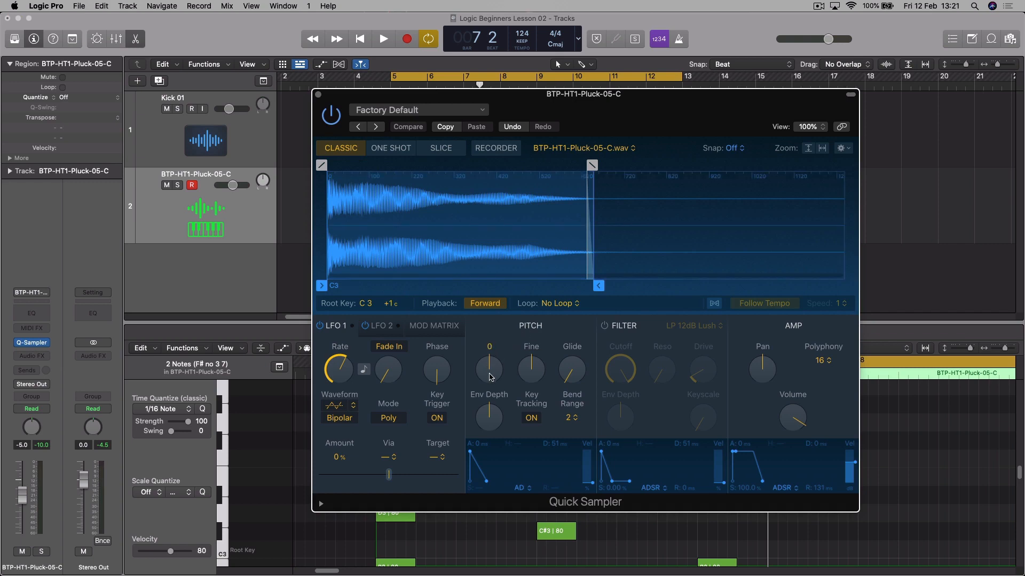
drag(491, 375, 493, 367)
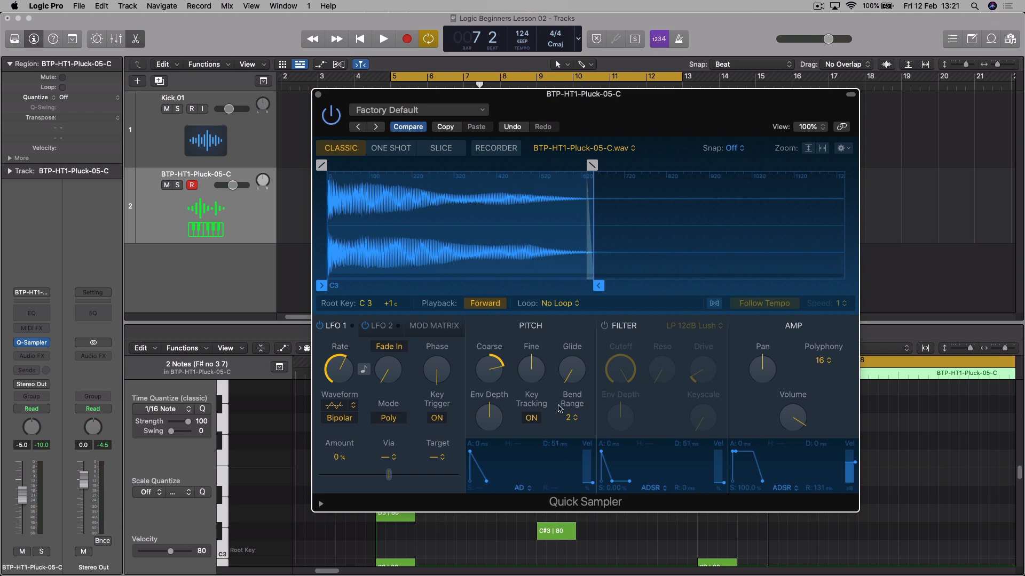
key(space)
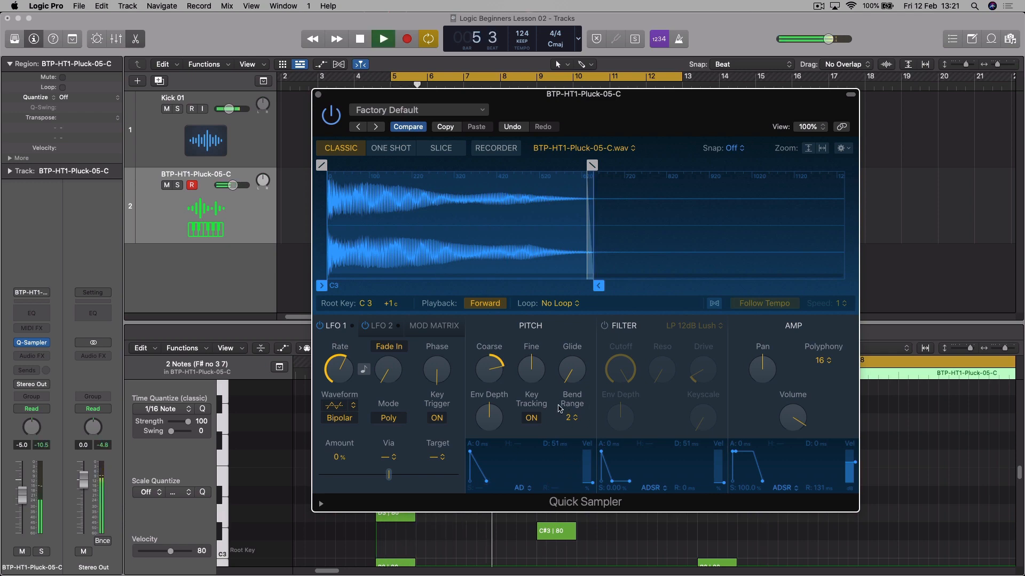
- Stop playback, close the Quick Sampler window and enlarge the Piano Roll
key(space)
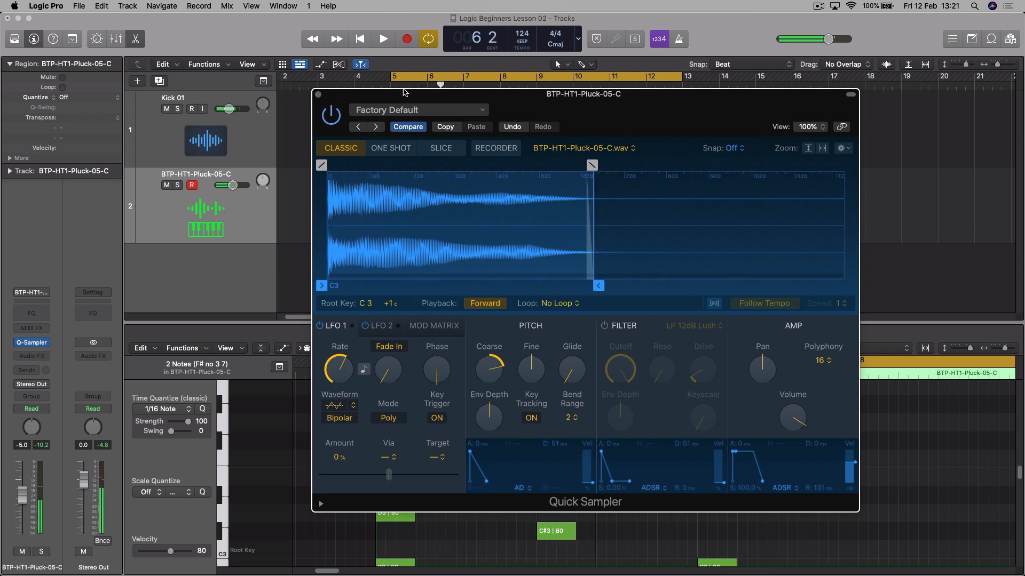
click(318, 95)
drag(525, 324, 525, 144)
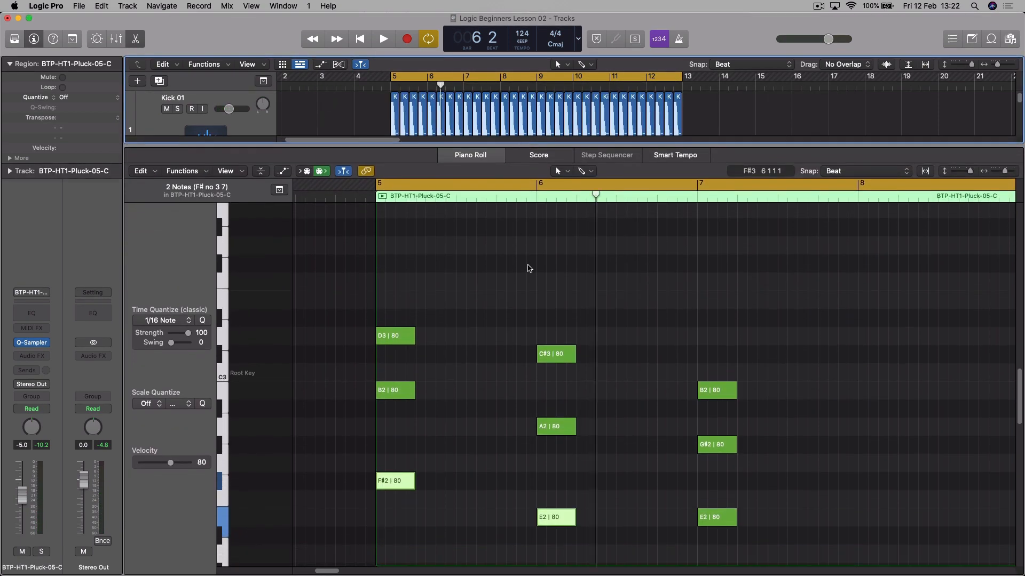
scroll(389, 327, down, 2)
- Audition the B2 and F#2 notes of the bar 5 chord individually and the whole chord together
drag(353, 260, 433, 447)
click(381, 335)
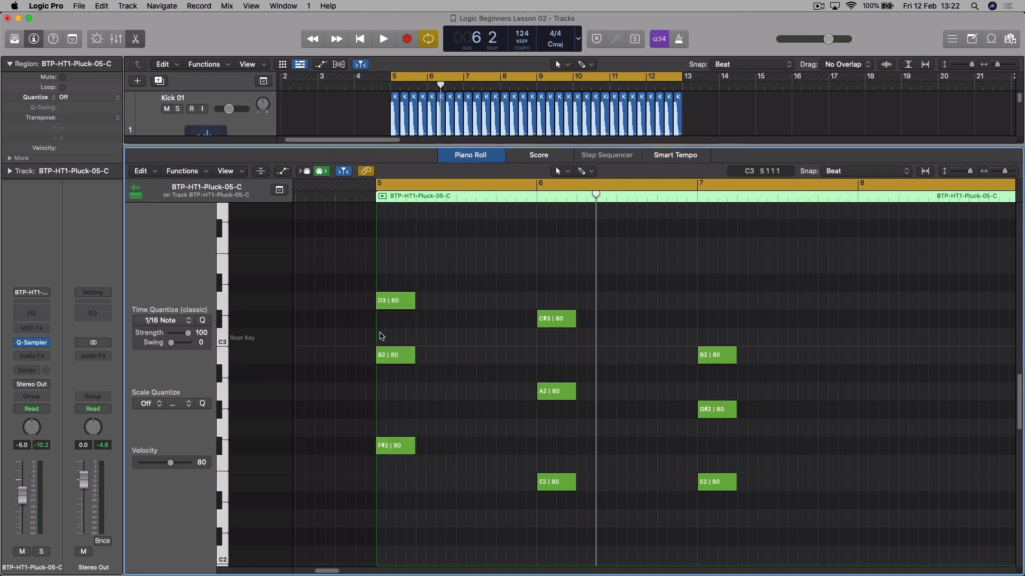
drag(343, 347, 427, 378)
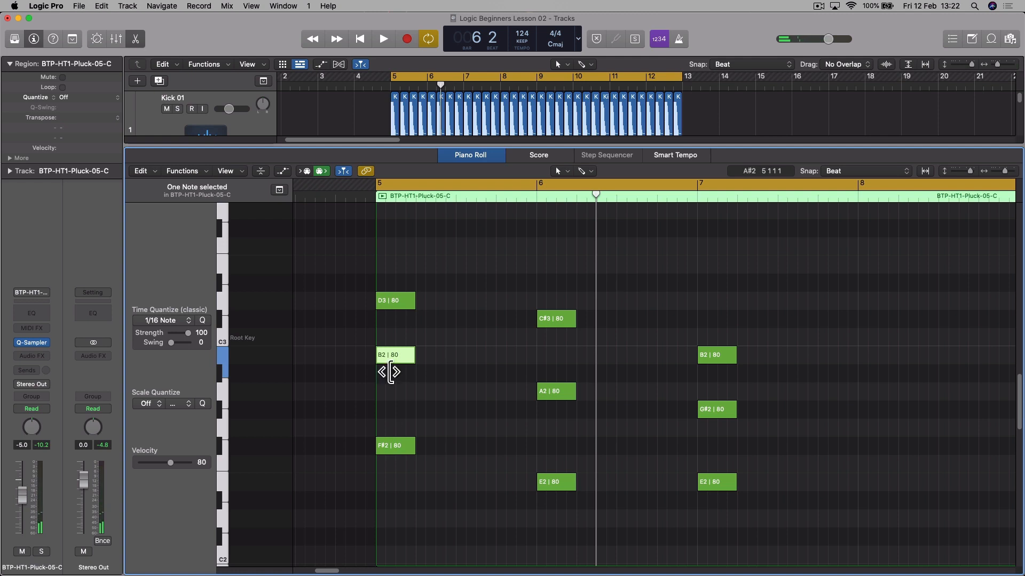
drag(344, 431, 423, 452)
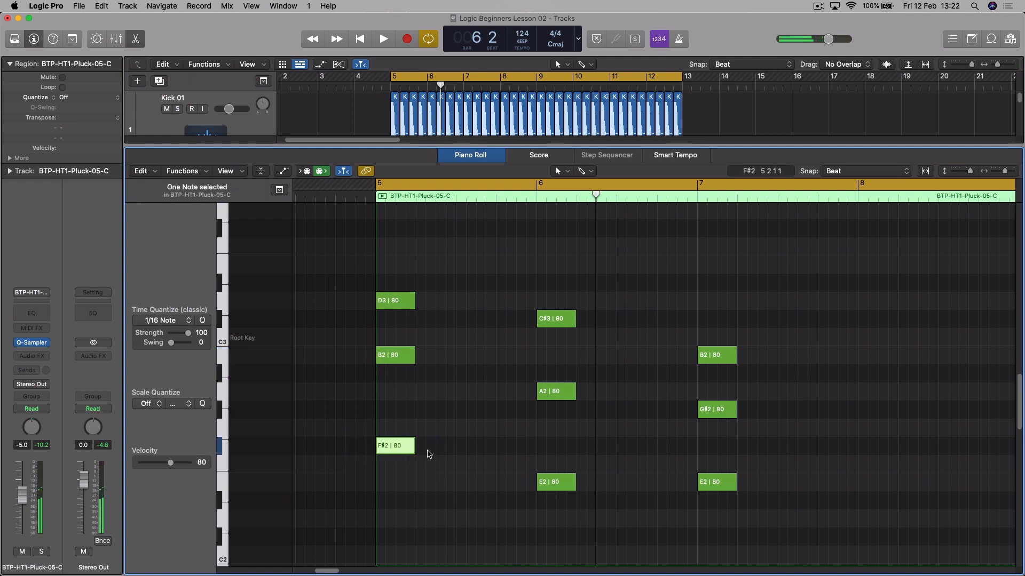
drag(348, 294, 424, 456)
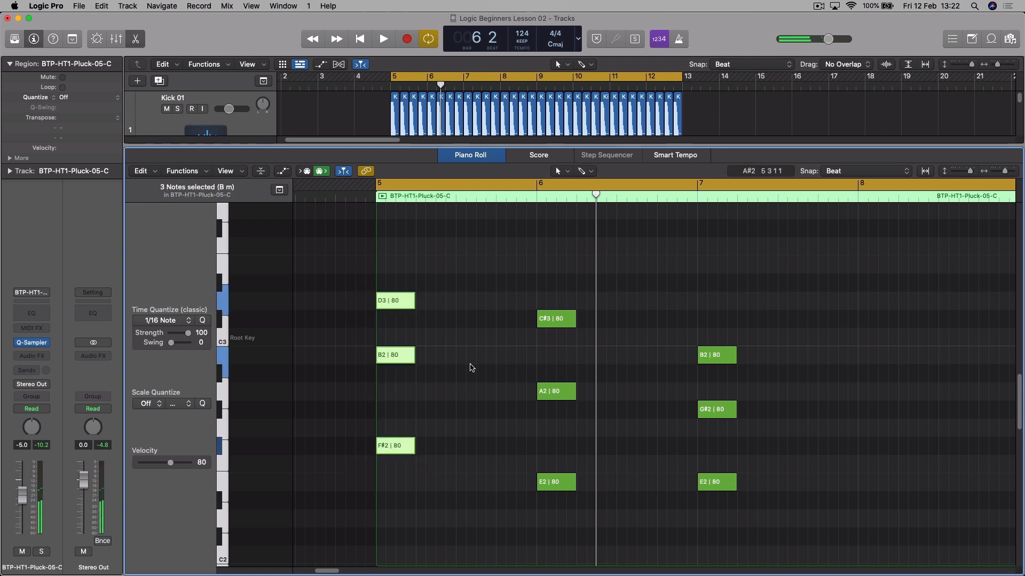
- Play the bar 5 and 6 chords with their lowest notes raised to F#3 and E3, and again with them back at F#2 and E2
click(467, 353)
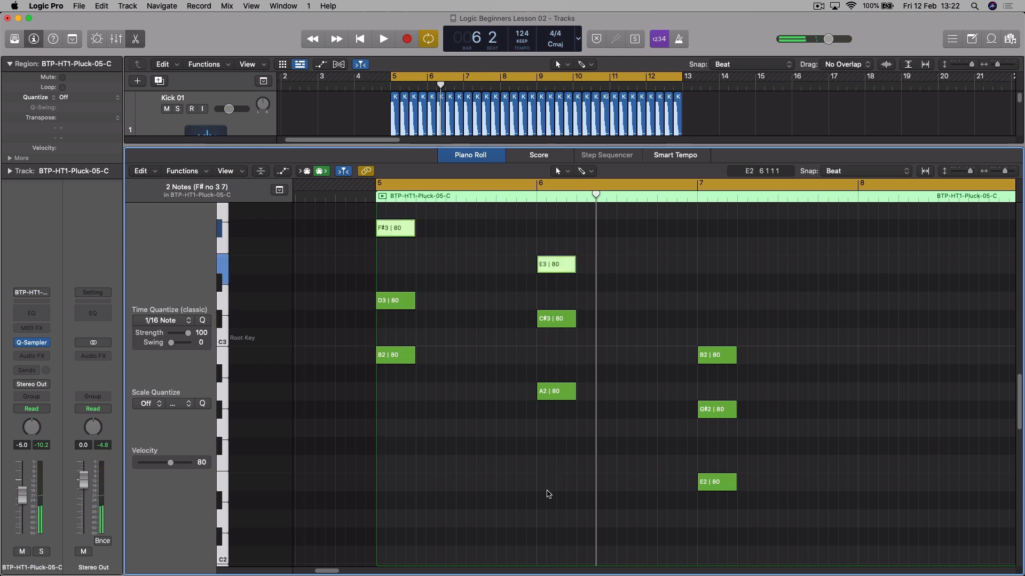
key(space)
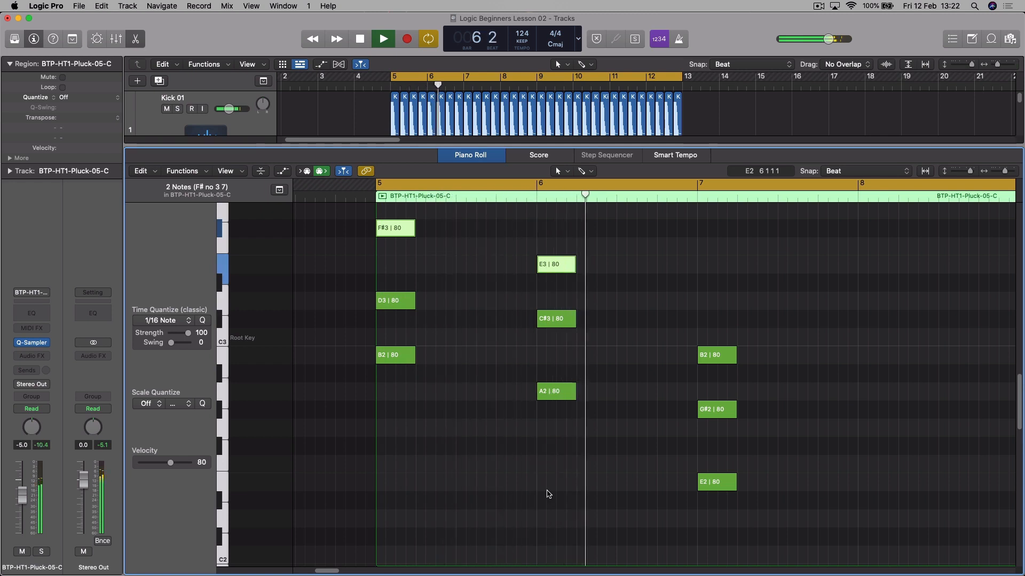
key(space)
key(alt+shift+Down)
key(space)
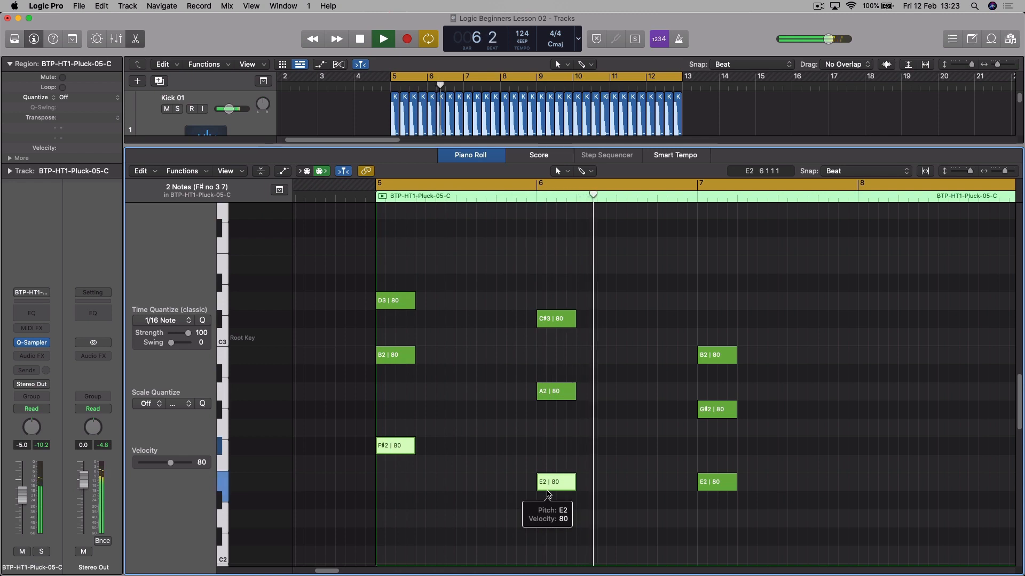
key(space)
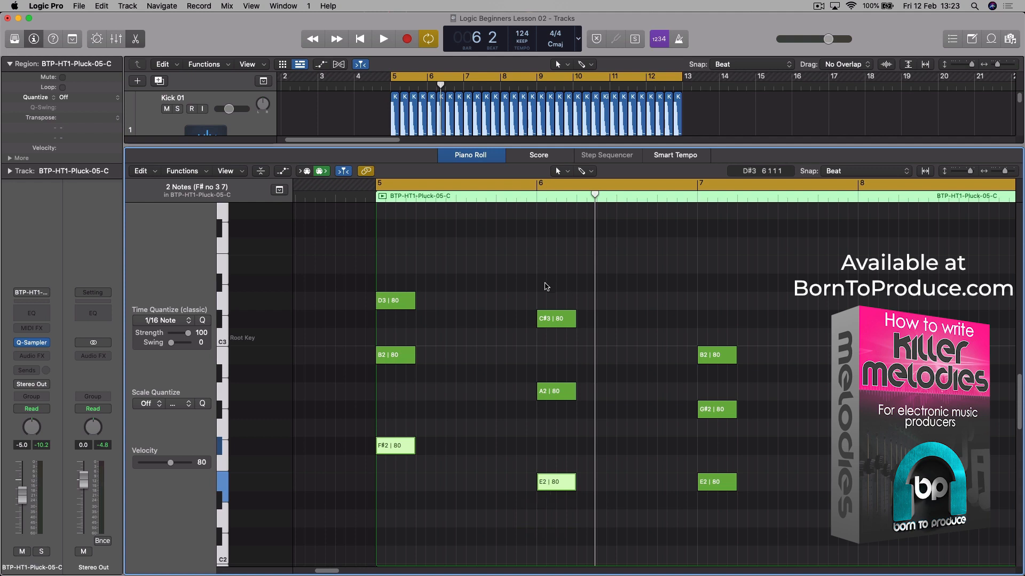
- Set the Piano Roll snap to Division, move the three-note bar 6 chord half a beat earlier and play the result
drag(542, 279, 569, 508)
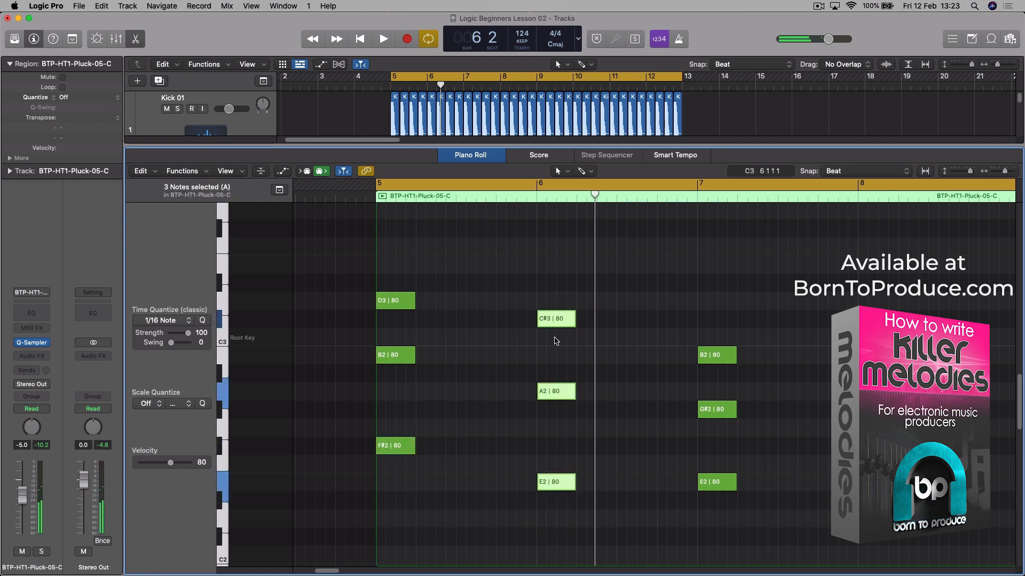
click(555, 321)
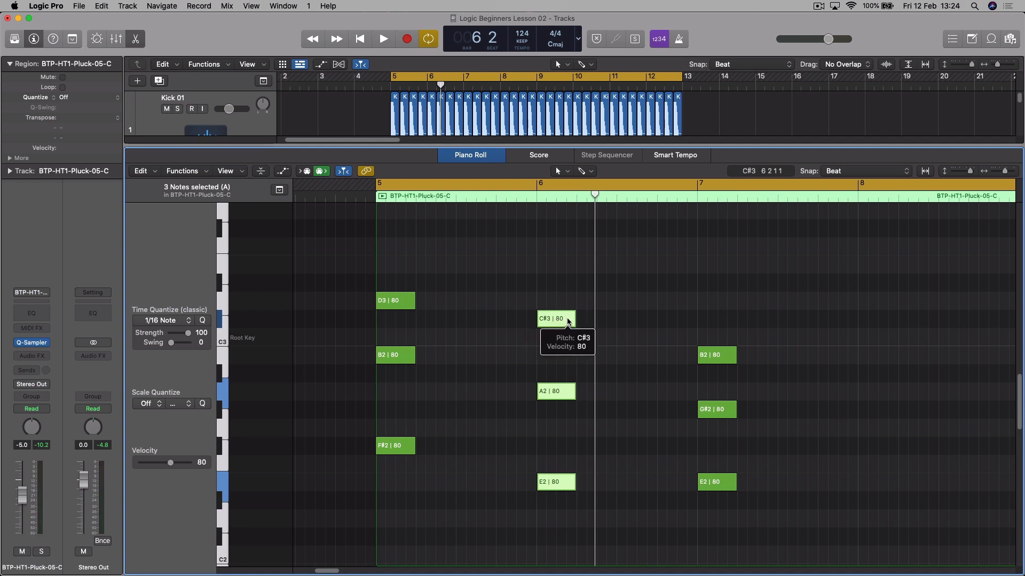
mouse_move(566, 322)
mouse_down()
mouse_move(544, 320)
mouse_move(559, 324)
mouse_up()
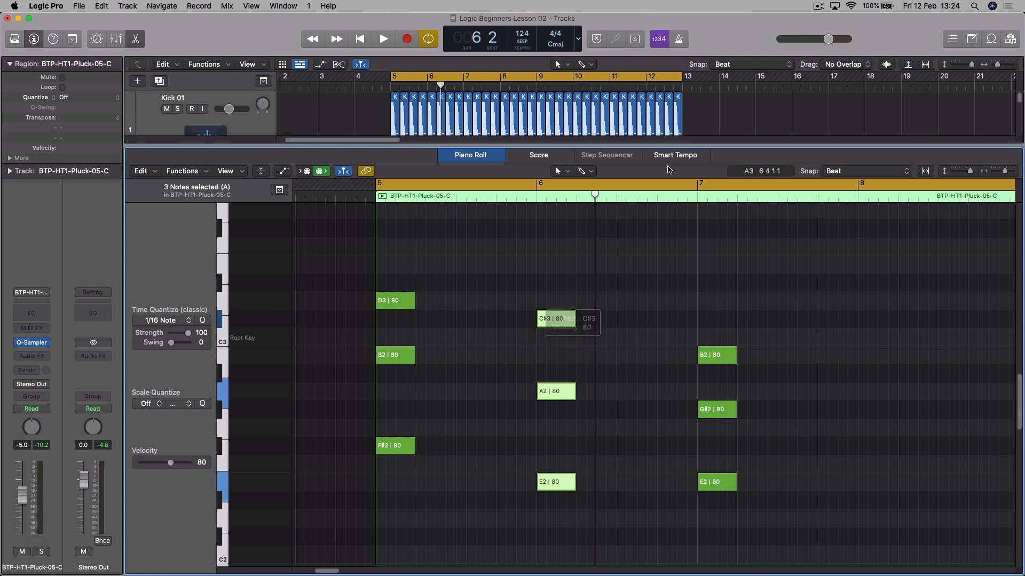
click(856, 172)
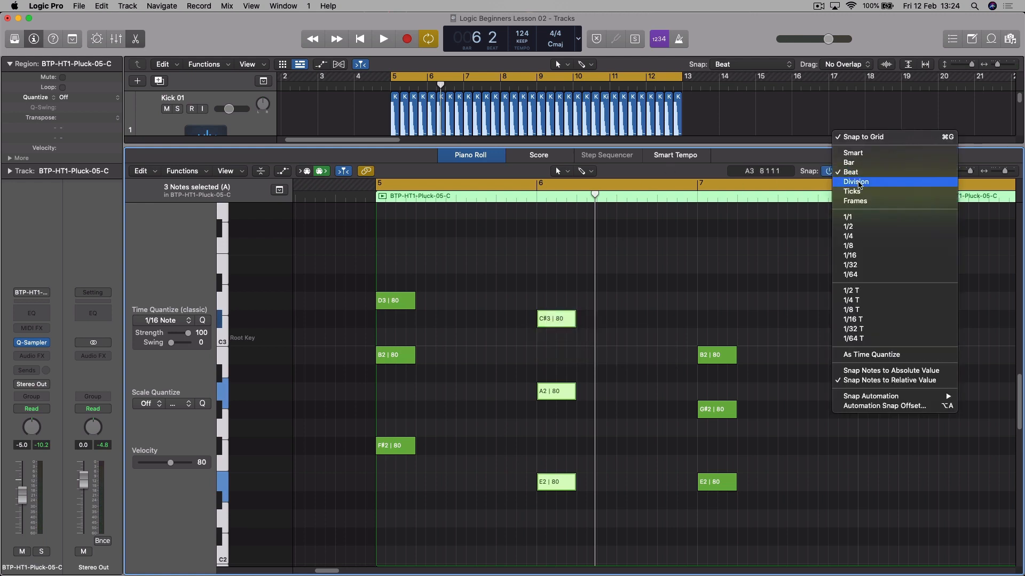
click(857, 183)
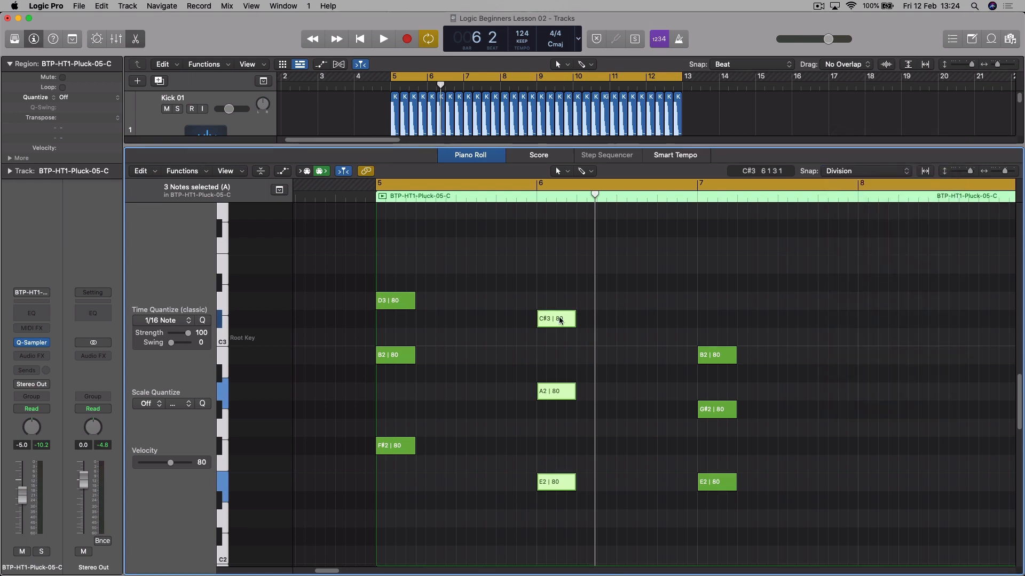
drag(561, 320, 541, 325)
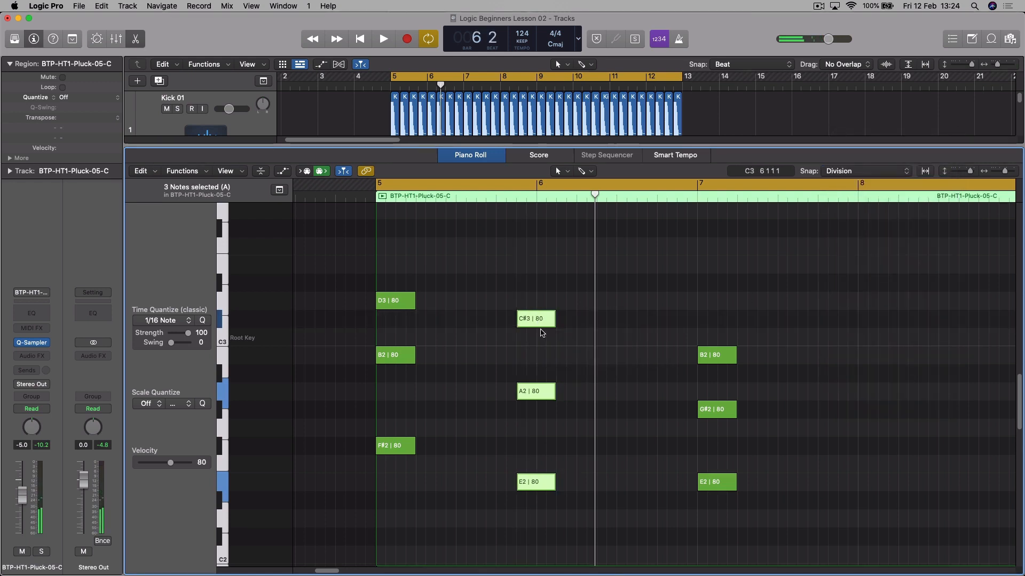
key(space)
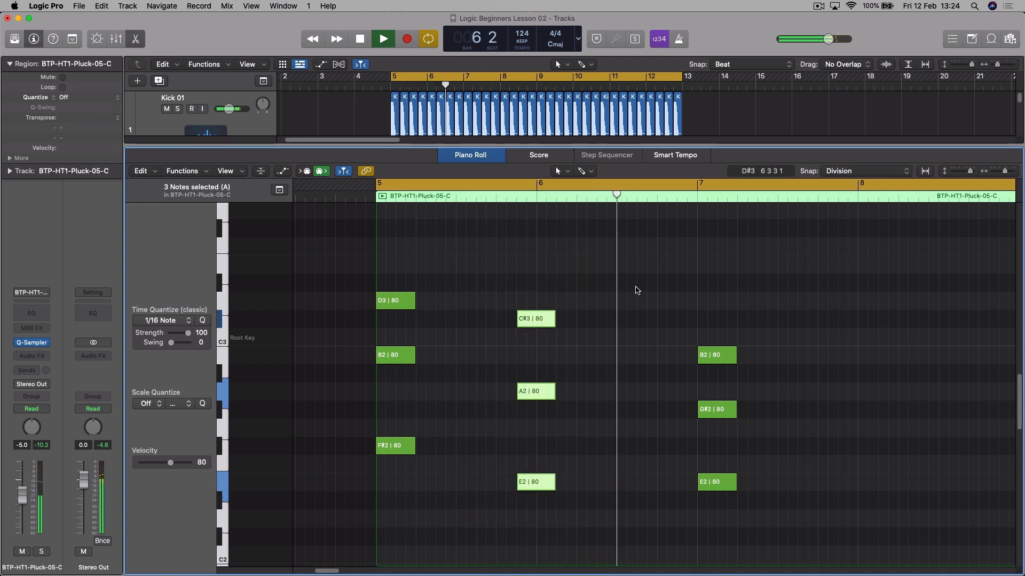
key(space)
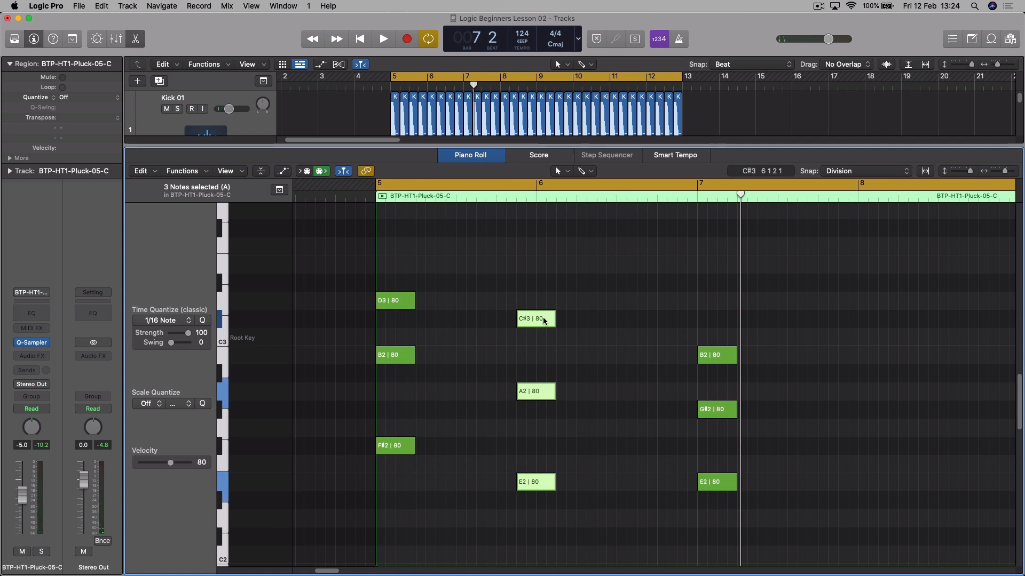
- Copy all nine notes of the three chords to start at bar 9 and enlarge the Tracks area to view the region
scroll(451, 423, right, 3)
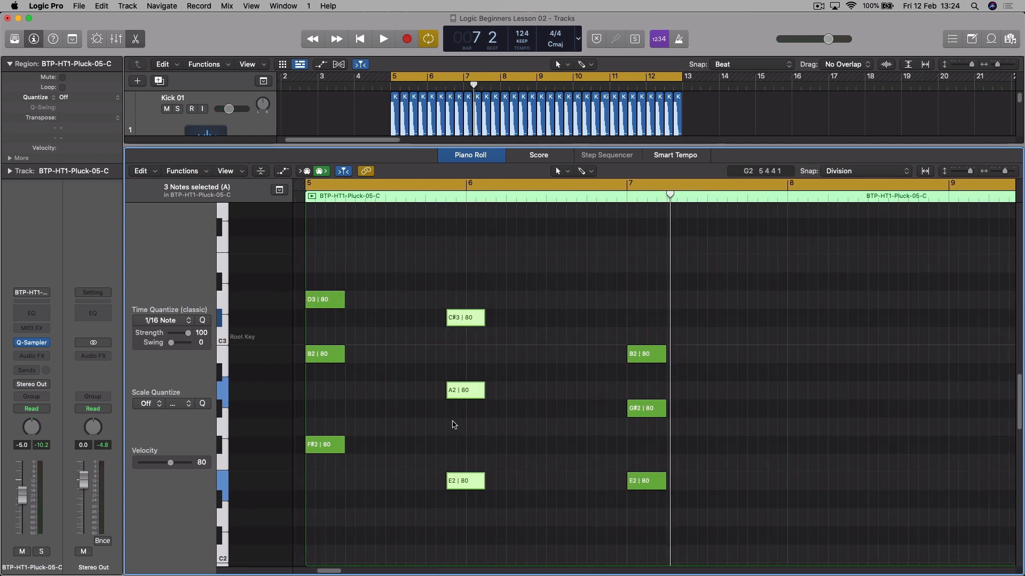
drag(312, 271, 660, 491)
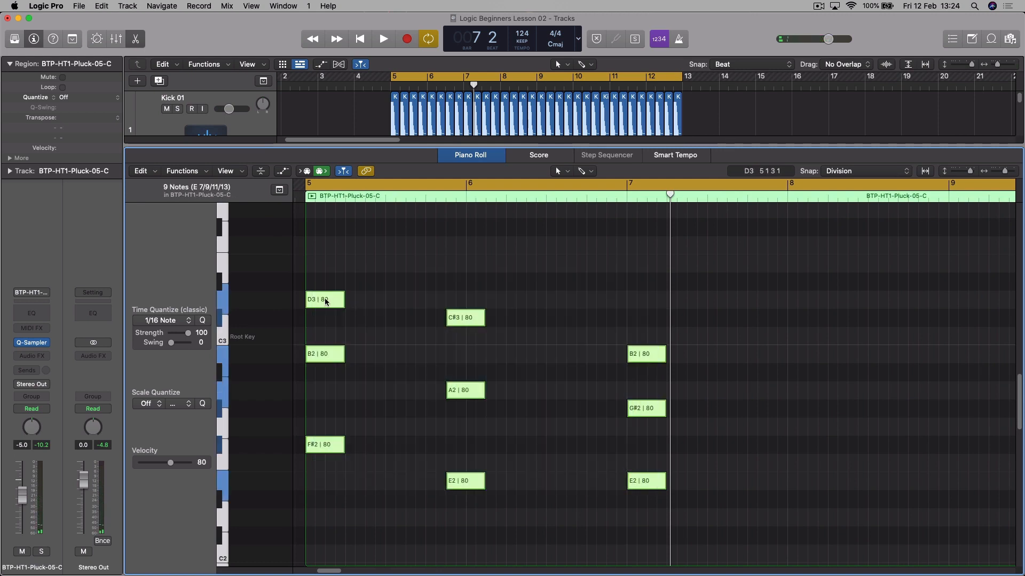
drag(325, 302, 966, 303)
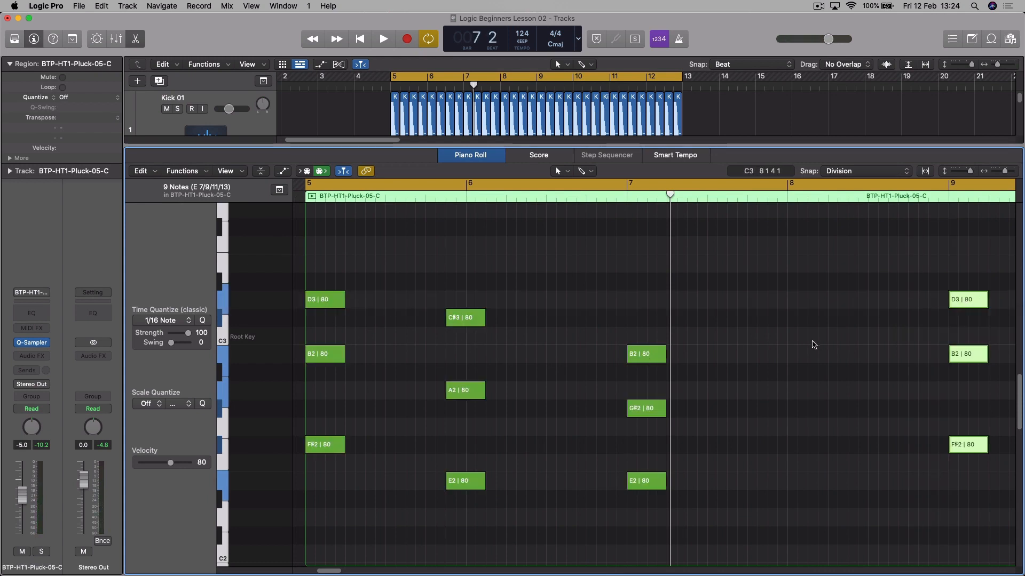
drag(534, 148, 534, 304)
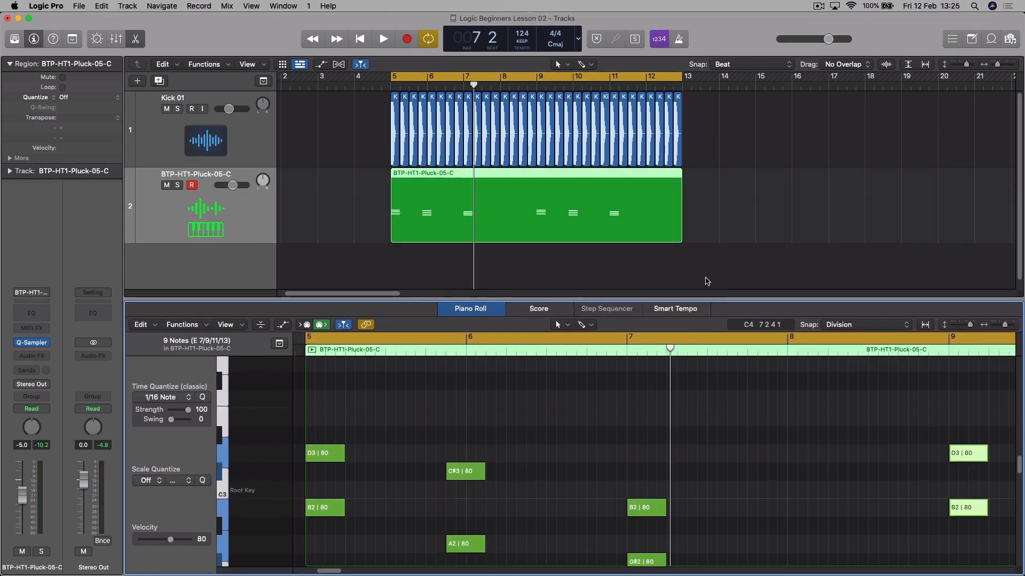
- Enlarge the Piano Roll, add a C#3 note one beat before the bar 9 chord and play the result
drag(714, 299, 702, 100)
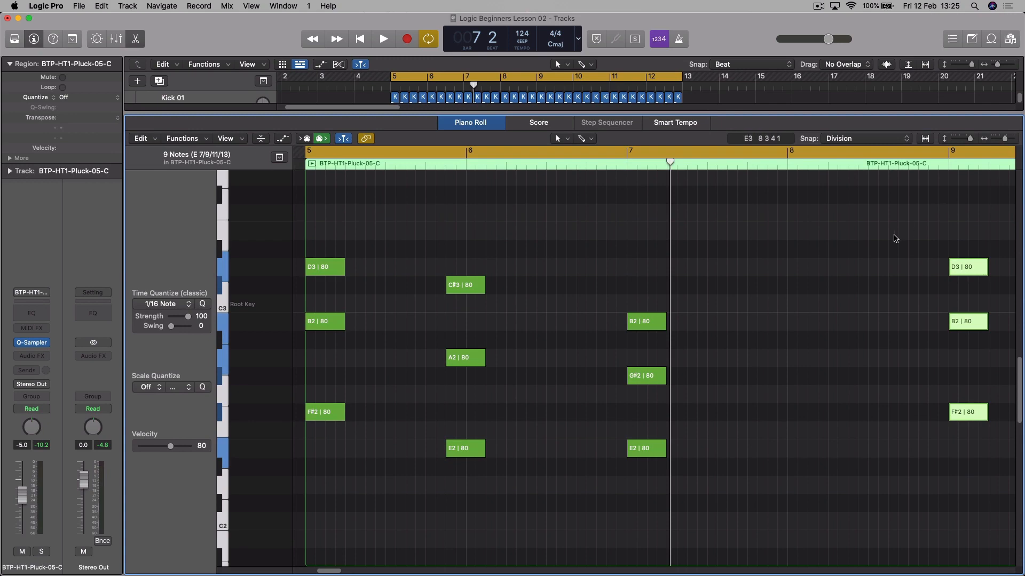
scroll(895, 238, down, 5)
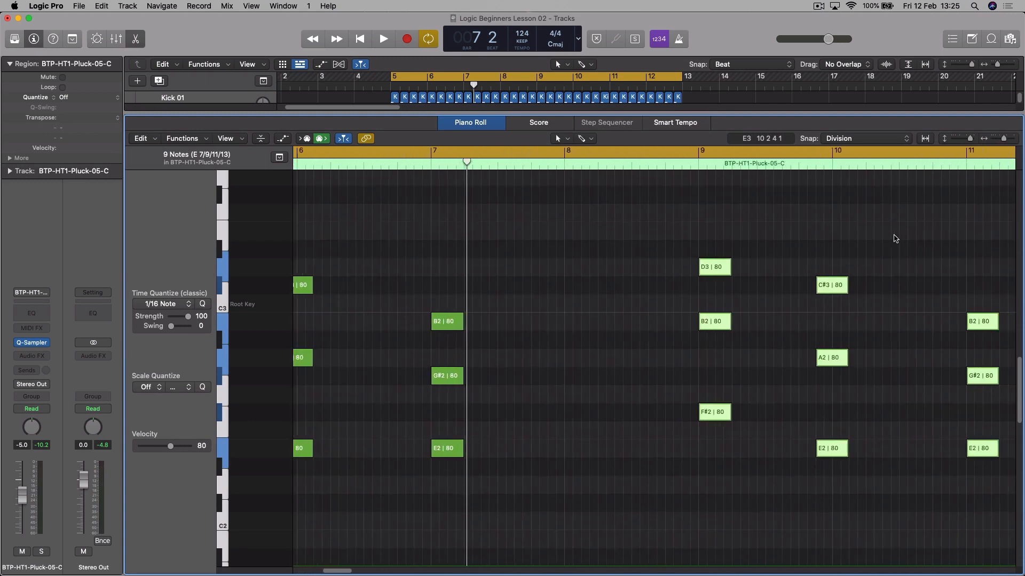
scroll(895, 238, up, 3)
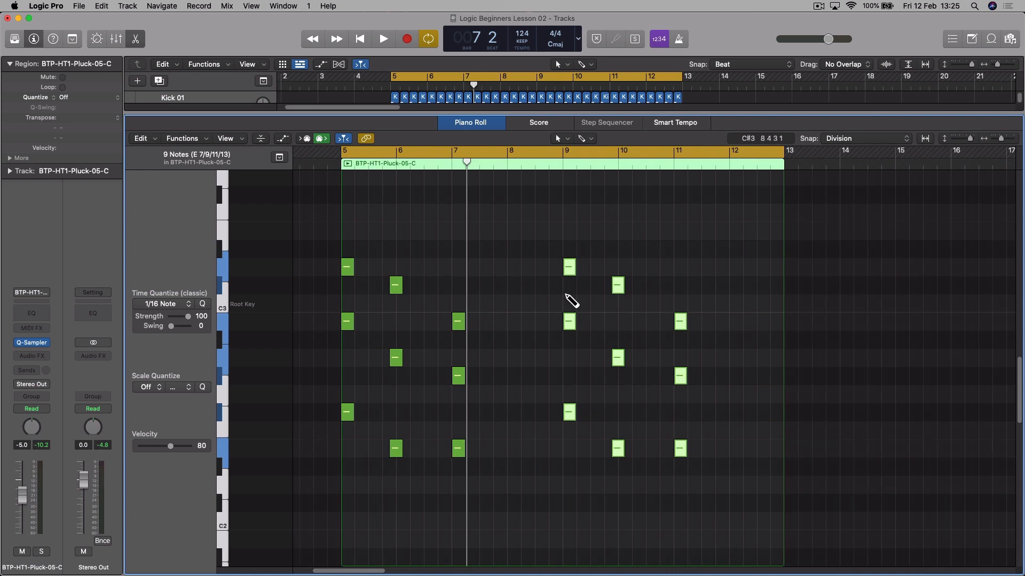
click(558, 285)
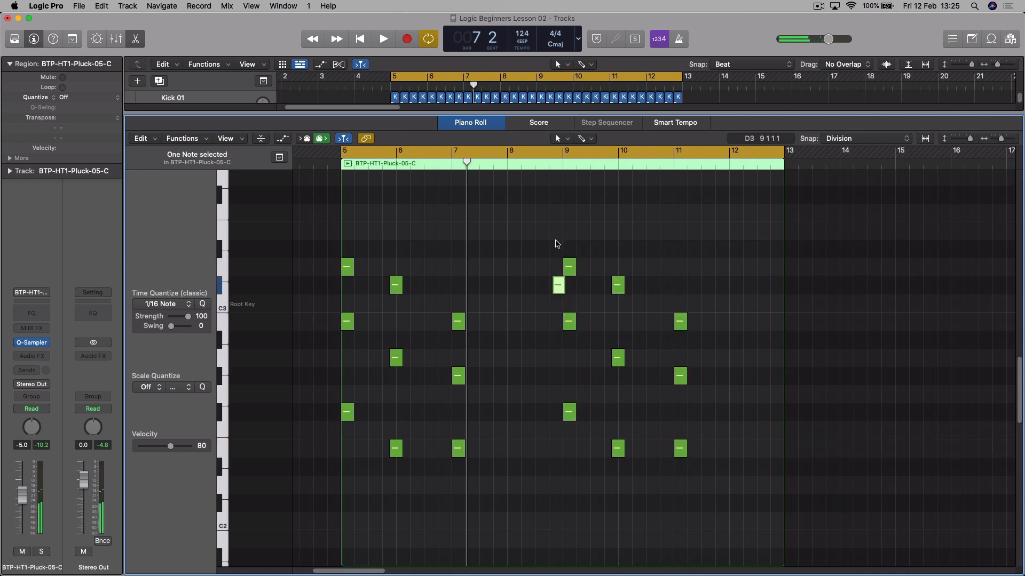
drag(557, 287, 552, 290)
key(space)
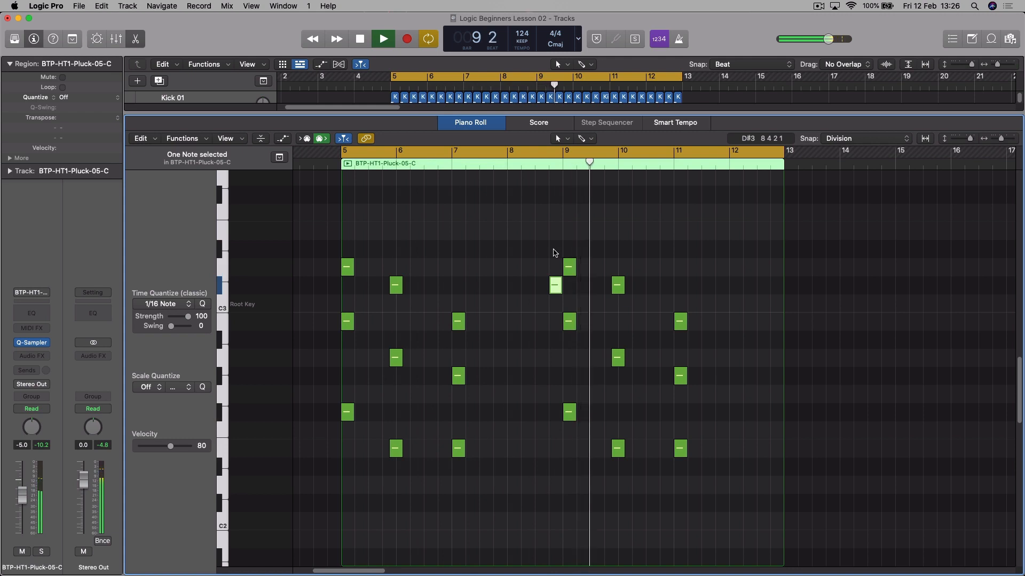
key(space)
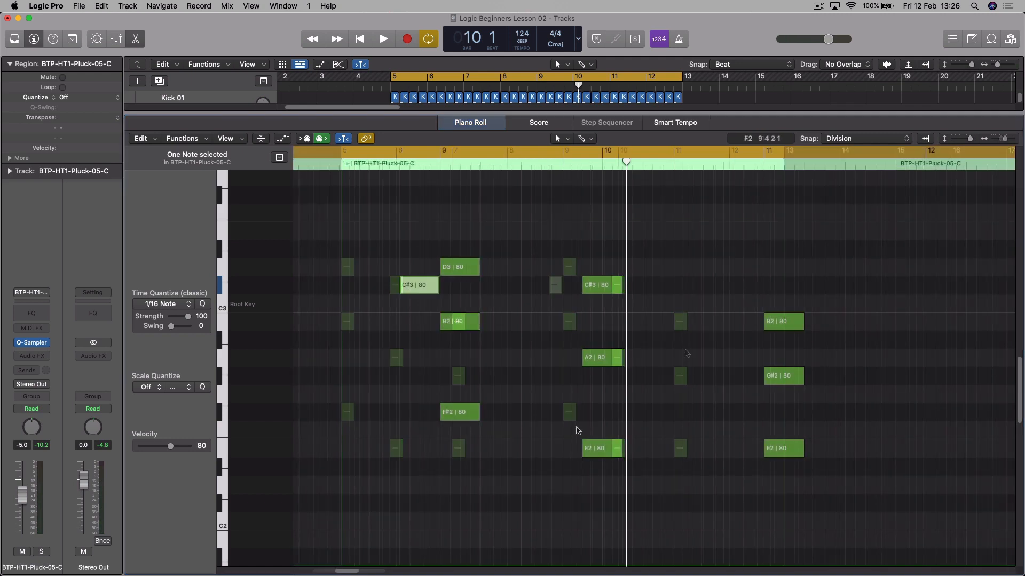
- Transpose the E2 of the chord just before bar 10 and the G#2 of the bar 11 chord up one octave
click(596, 448)
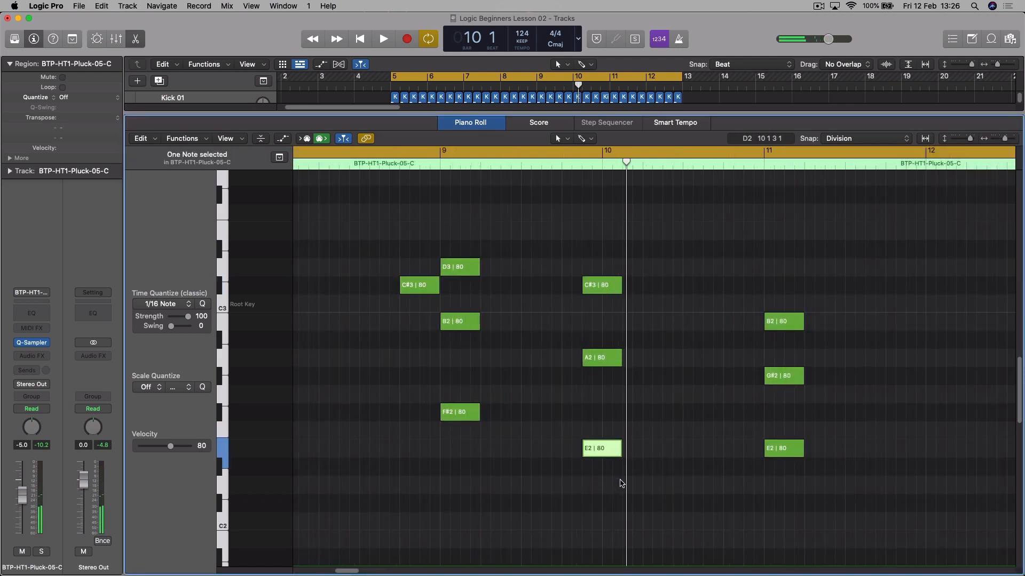
mouse_move(615, 453)
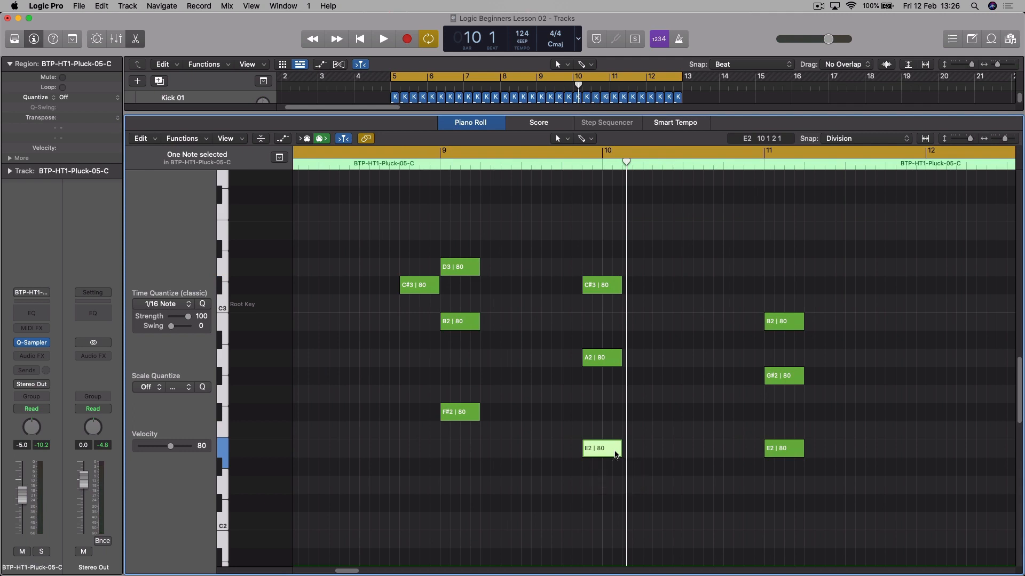
key(alt+shift+Up)
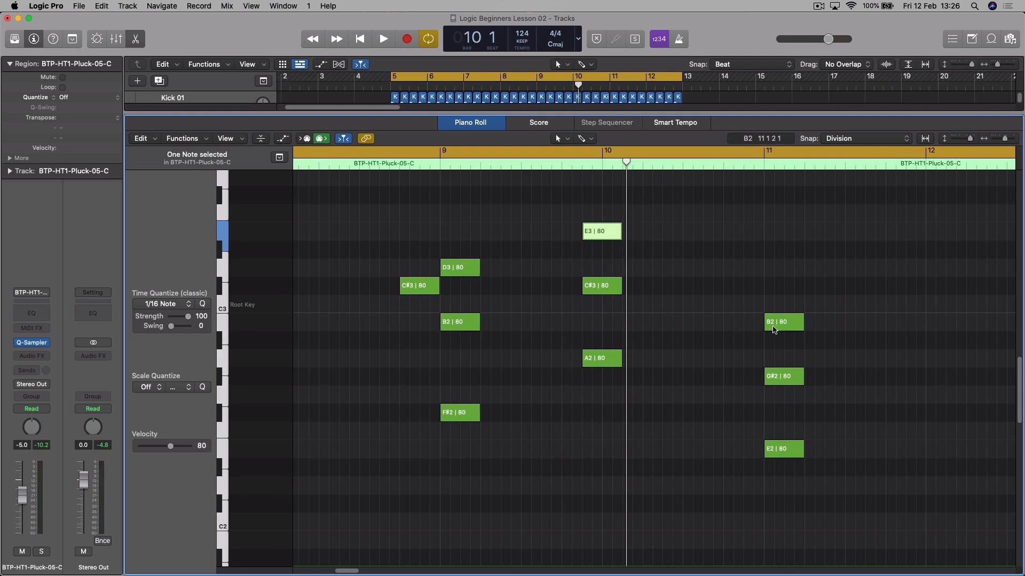
scroll(729, 322, up, 2)
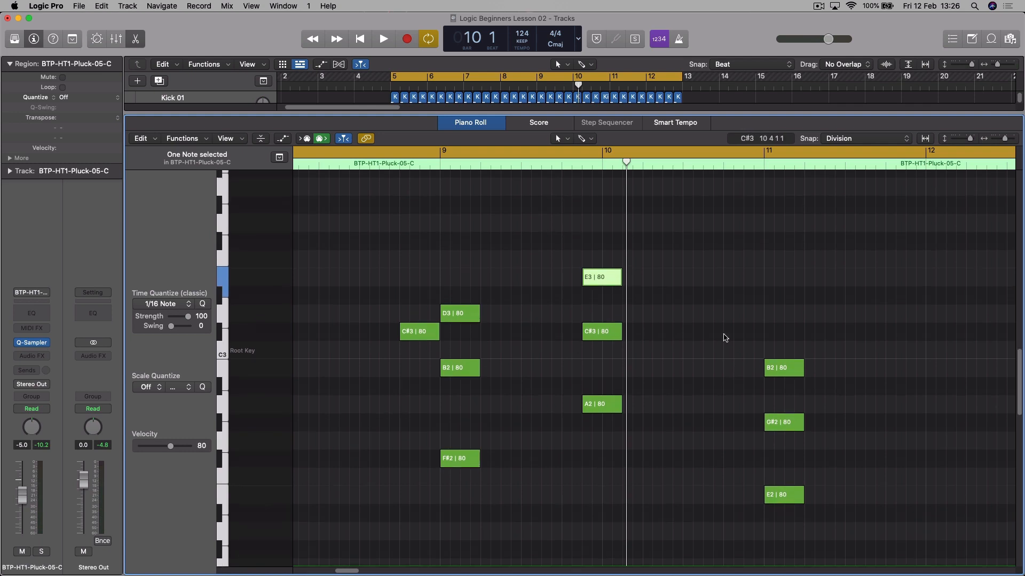
click(785, 427)
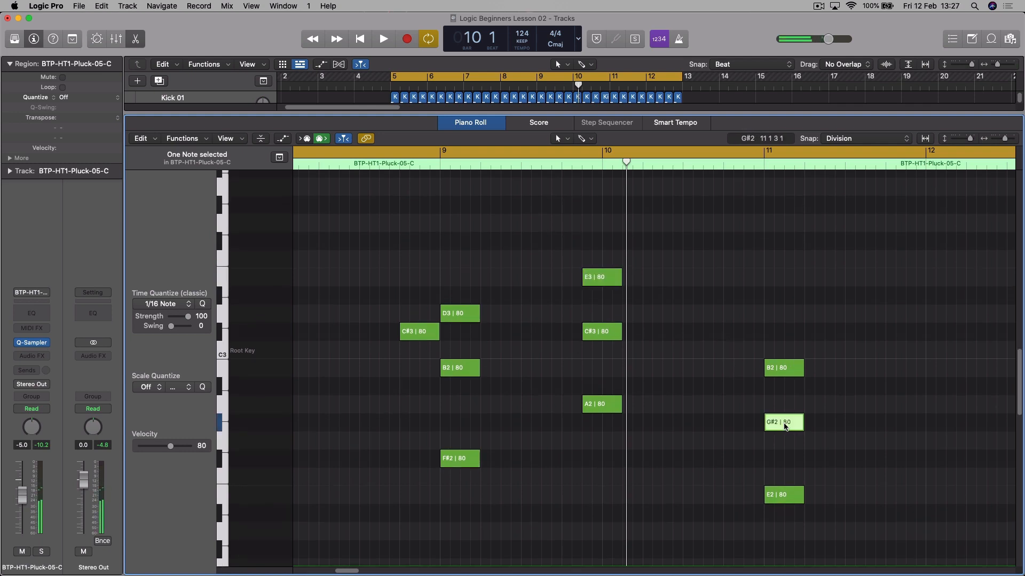
mouse_move(784, 427)
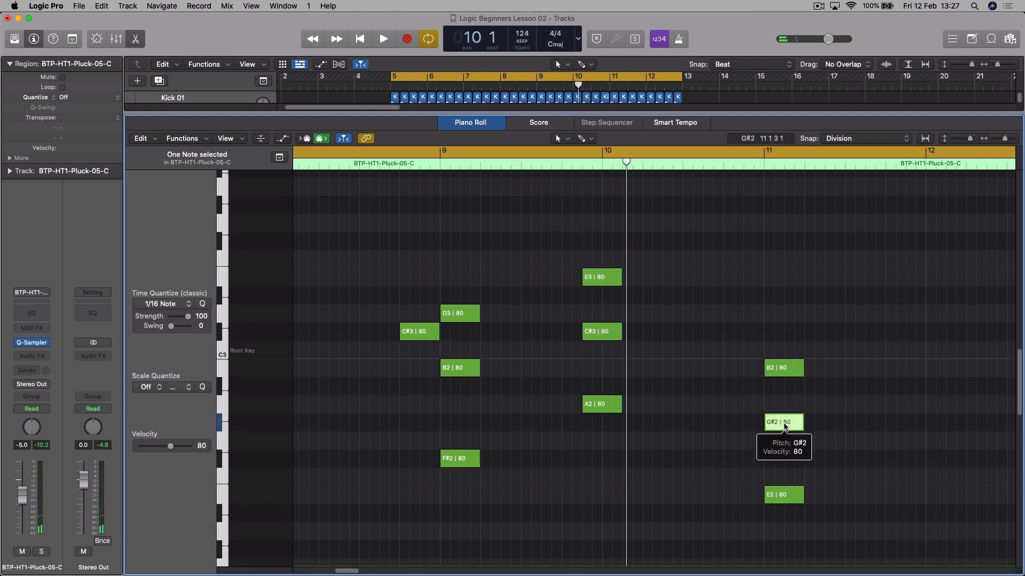
key(alt+shift+Up)
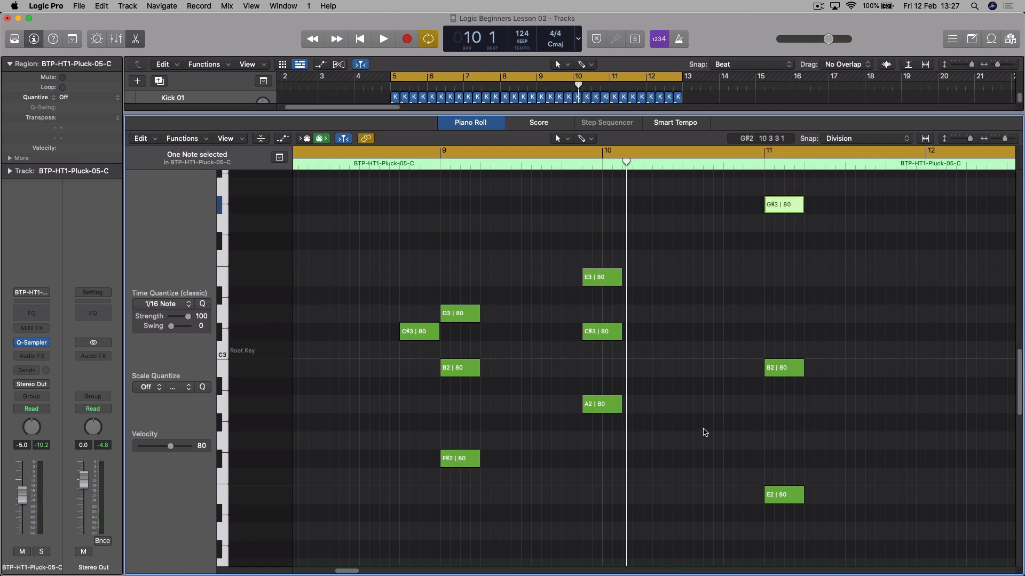
- Add an E3 note on the last beat before bar 13 and play the result
scroll(705, 432, right, 5)
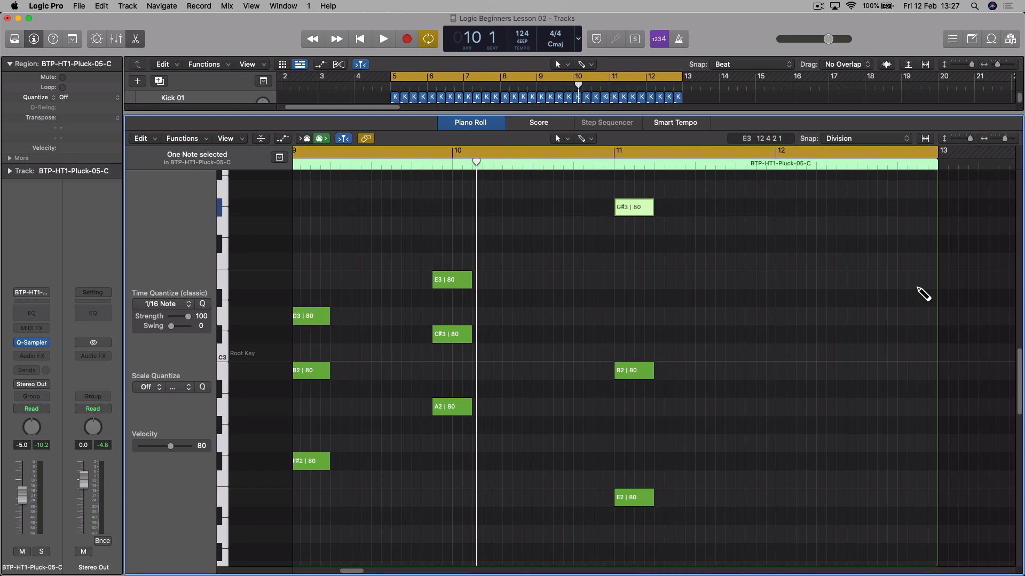
click(902, 282)
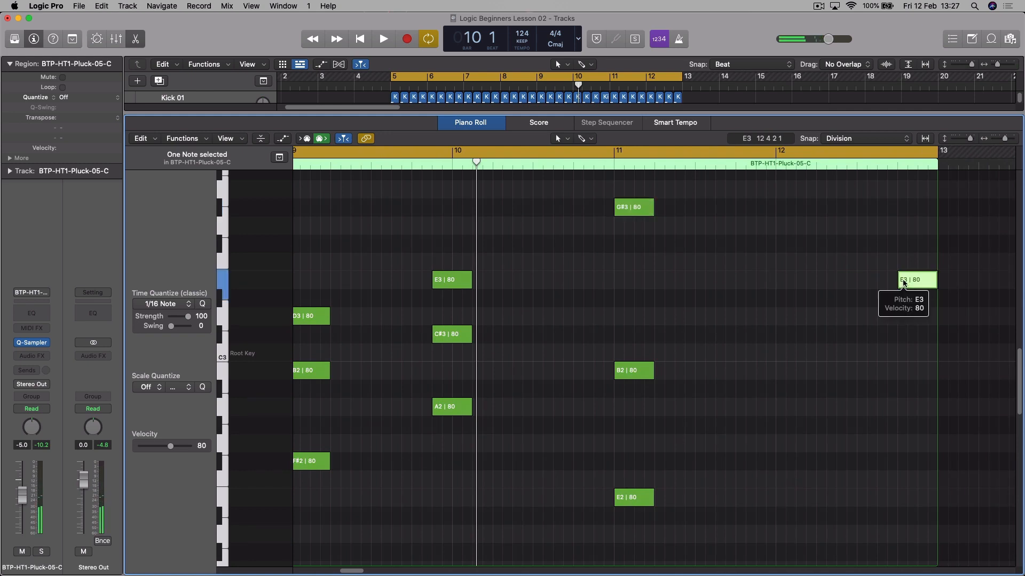
key(space)
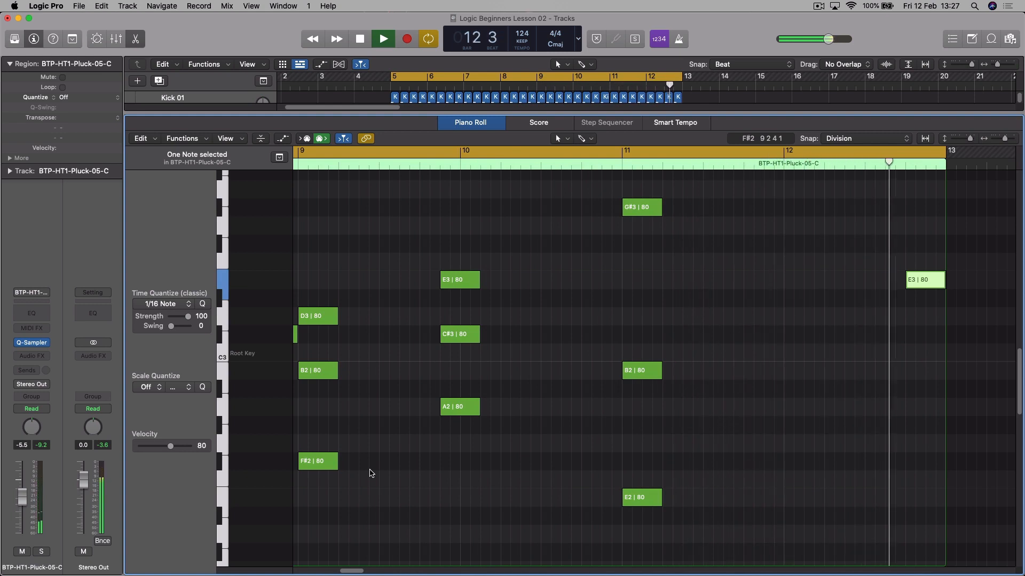
key(space)
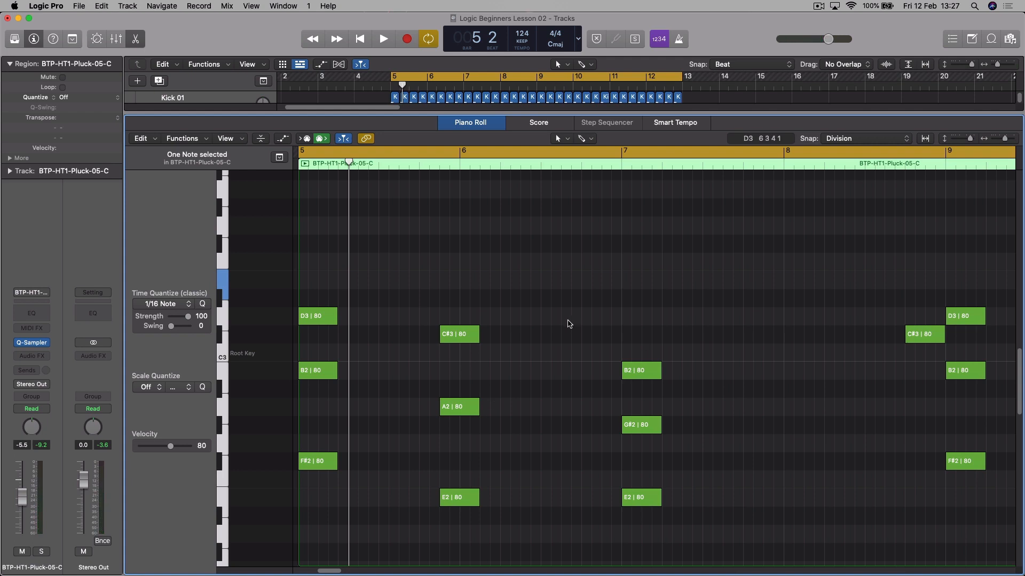
- Enlarge the Tracks area, then rename the kick track as Kick and the pluck track as Pluck 01
drag(726, 114, 726, 339)
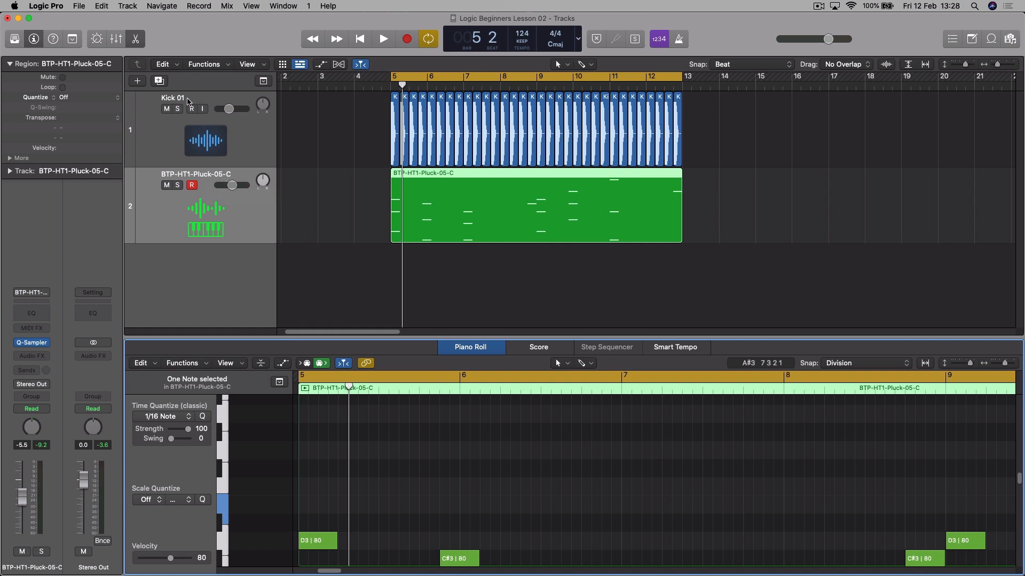
double_click(184, 100)
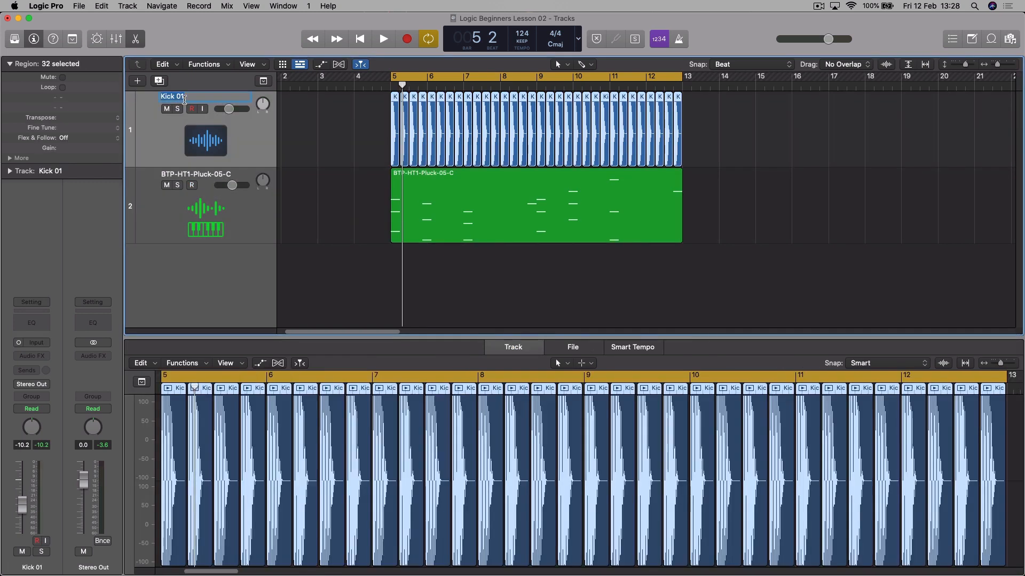
text(Kick)
key(Return)
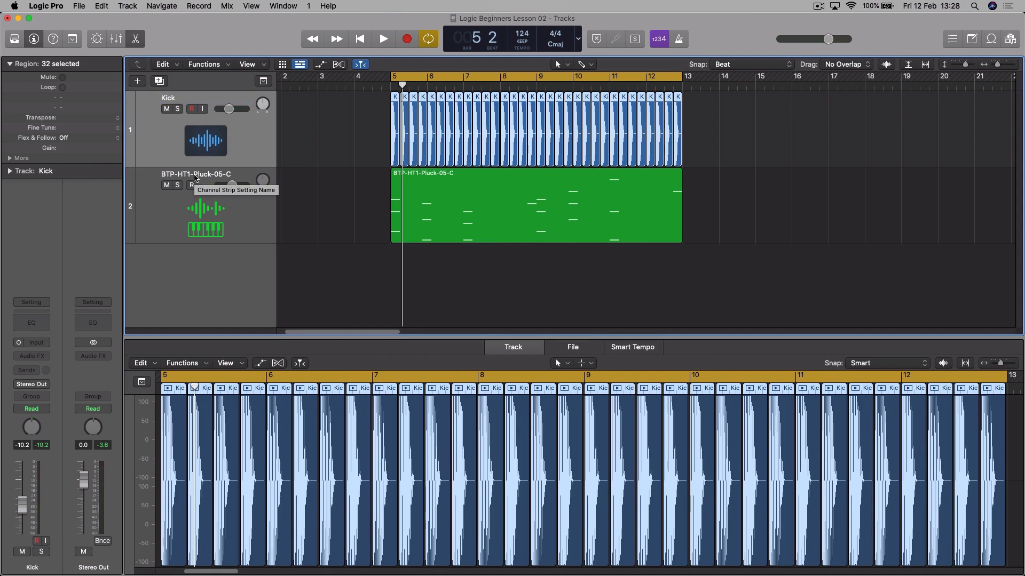
double_click(195, 176)
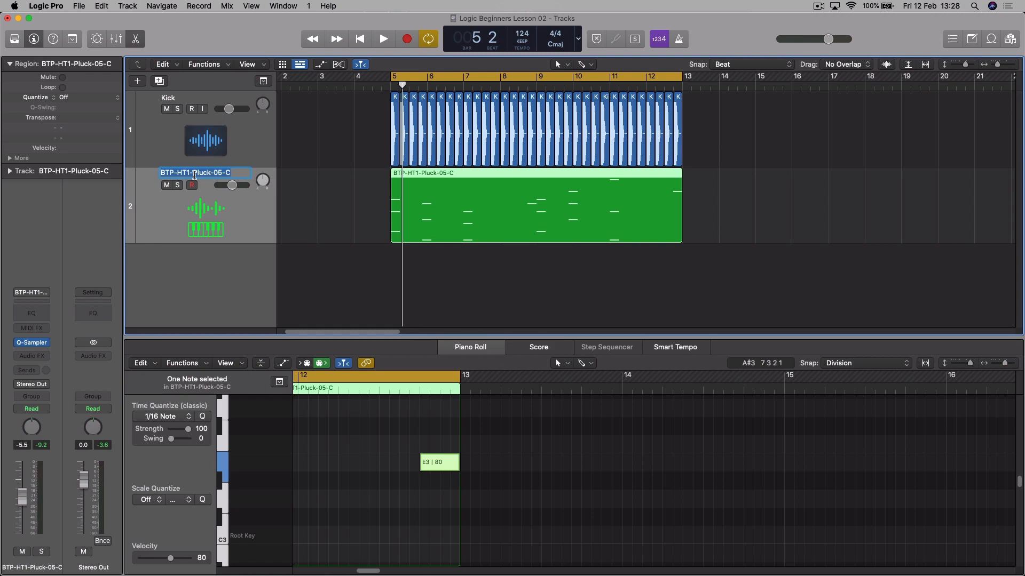
text(Pluck 01)
key(Return)
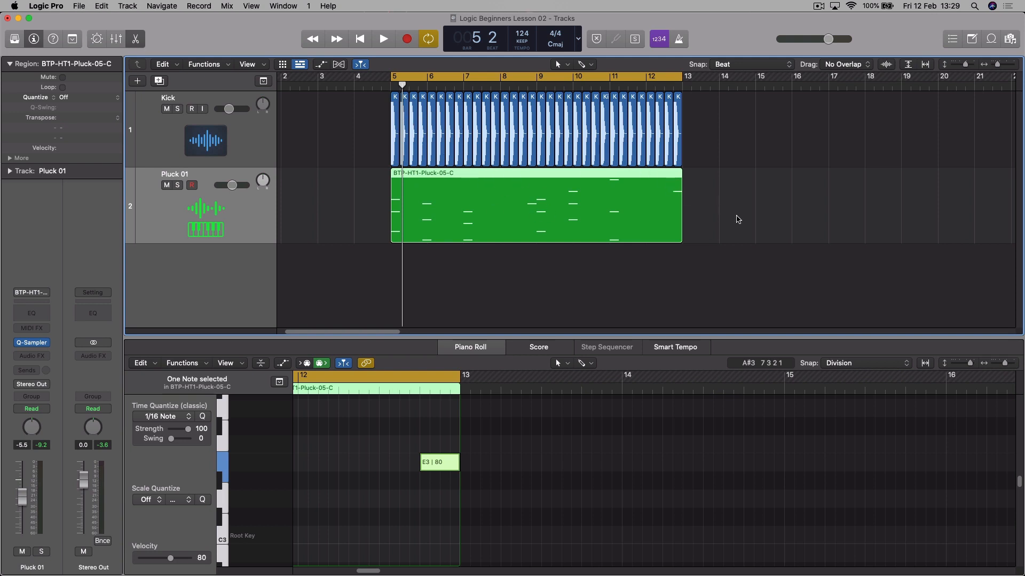
- Select all regions on both tracks and name them after their tracks
drag(760, 222, 381, 116)
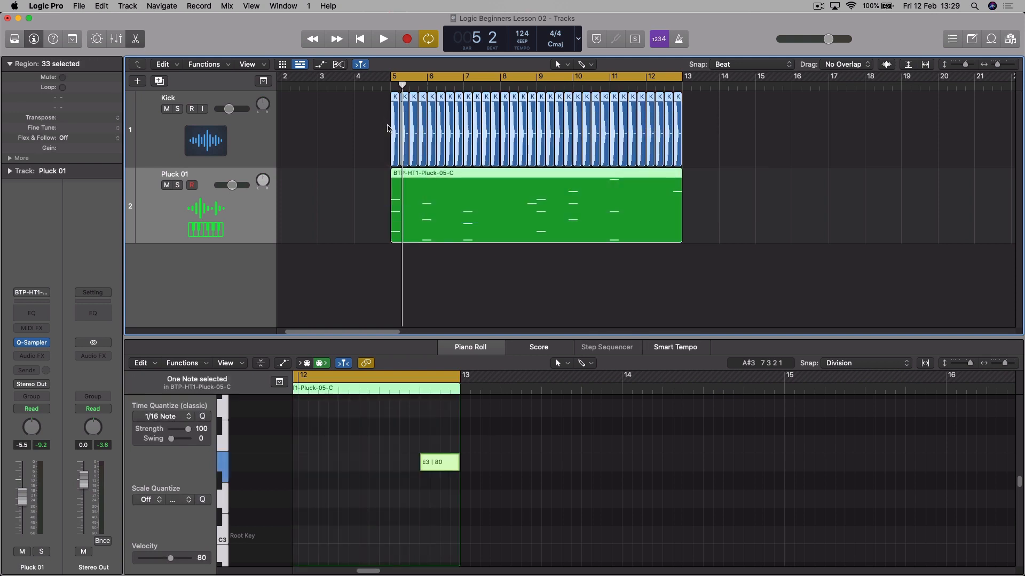
right_click(468, 176)
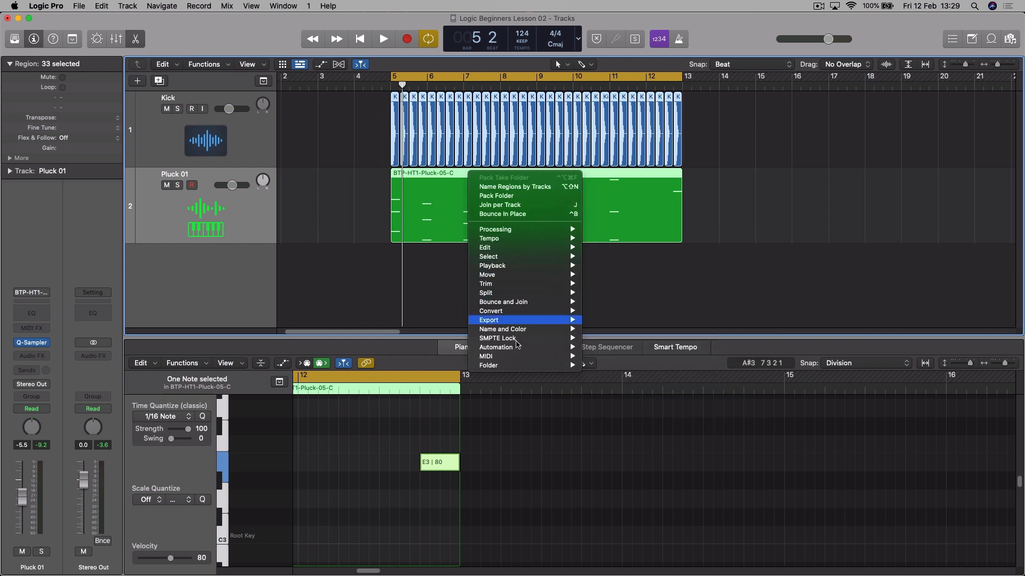
mouse_move(521, 330)
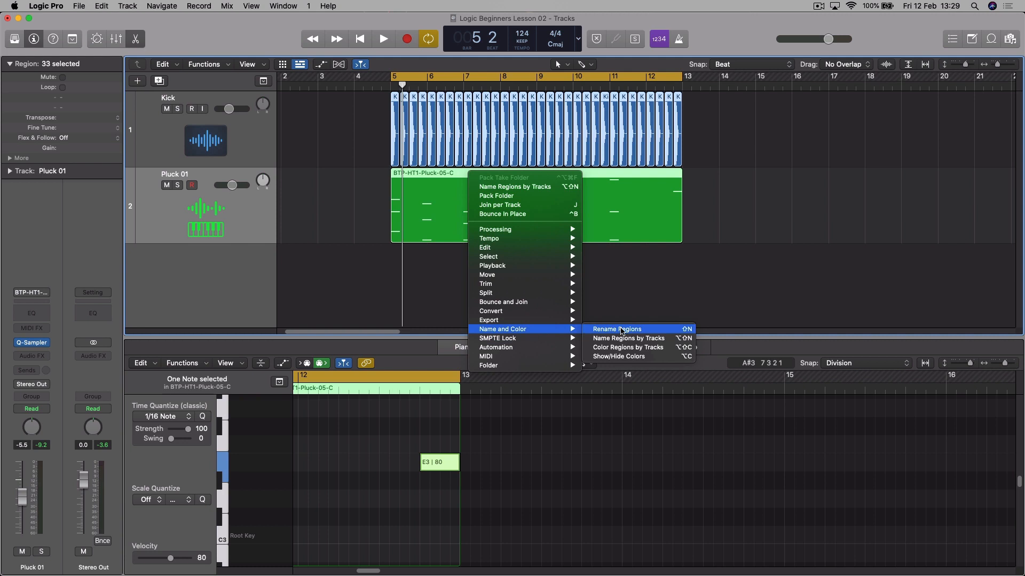
click(623, 339)
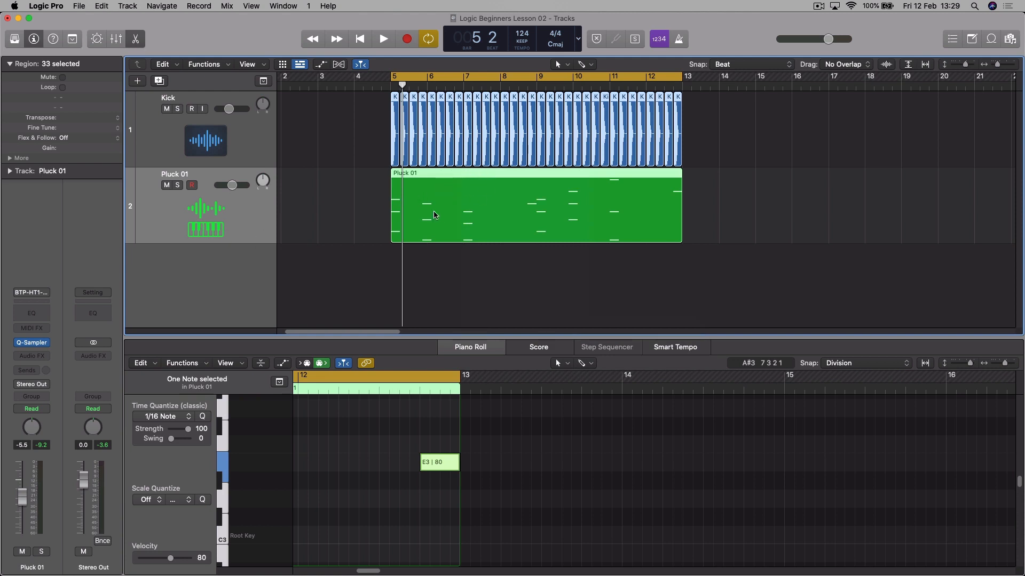
- Color the Pluck 01 region magenta and all the Kick regions yellow, and close the color palette
key(alt+c)
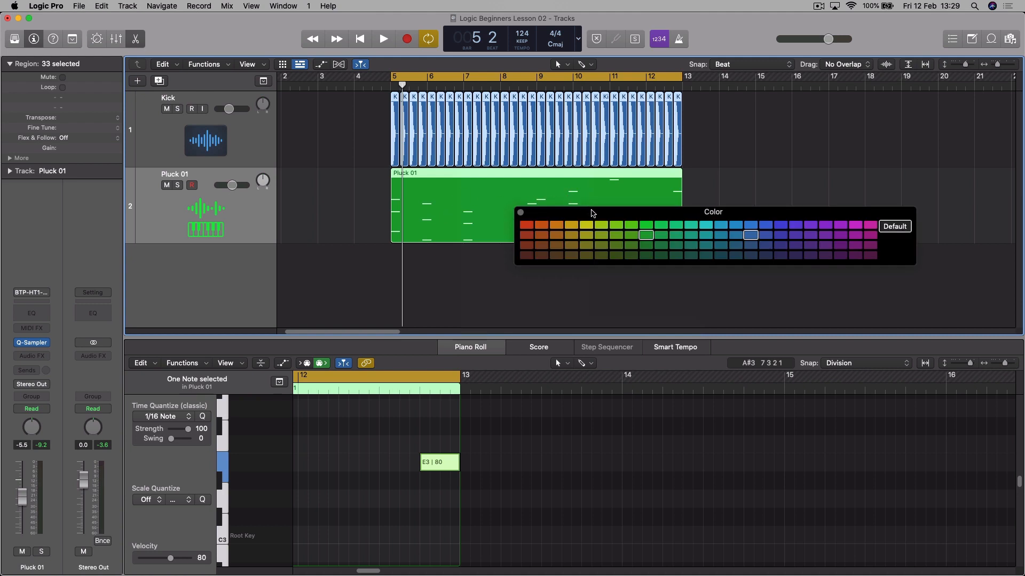
drag(592, 212, 479, 268)
click(254, 216)
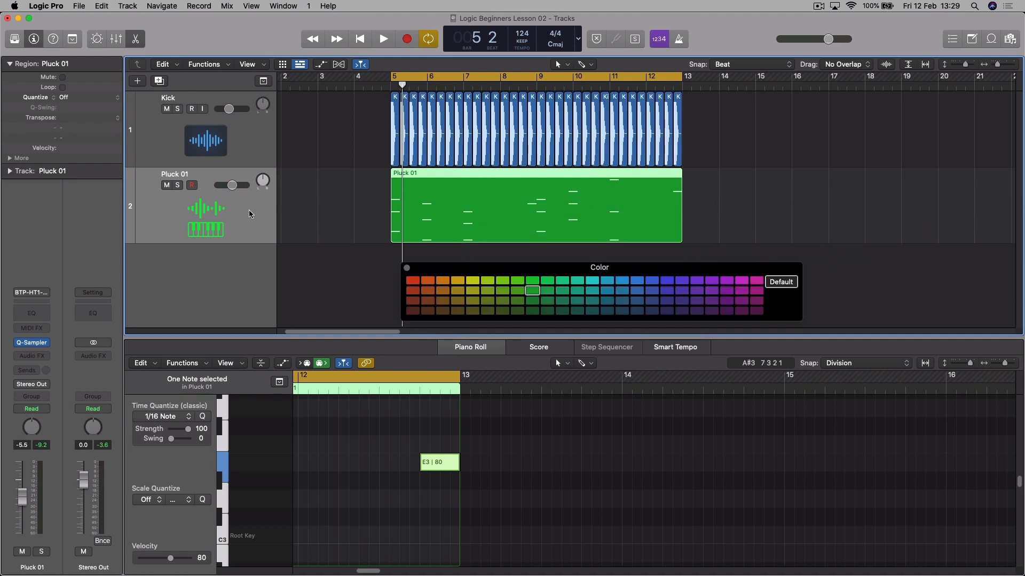
click(748, 284)
click(757, 283)
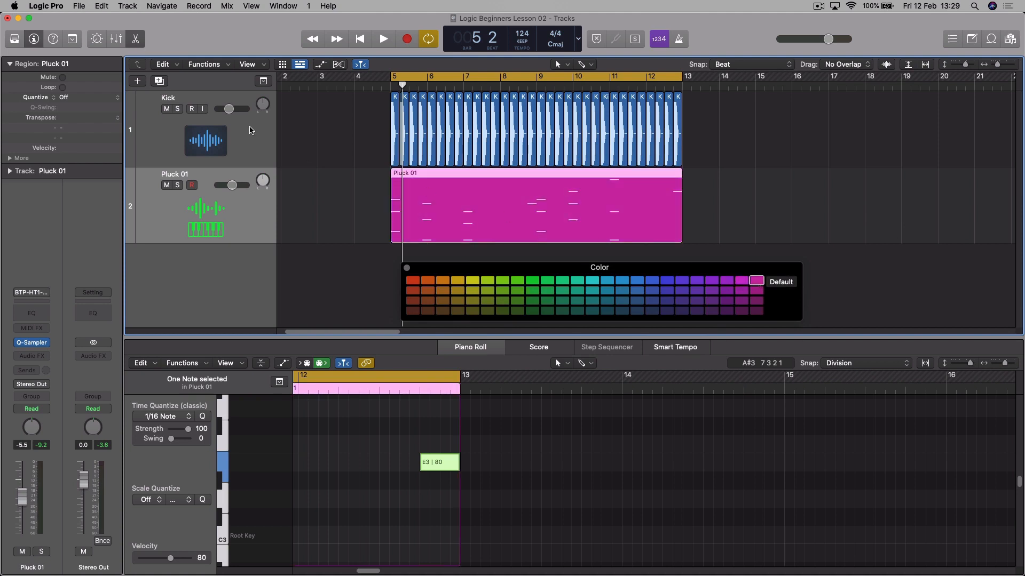
click(263, 139)
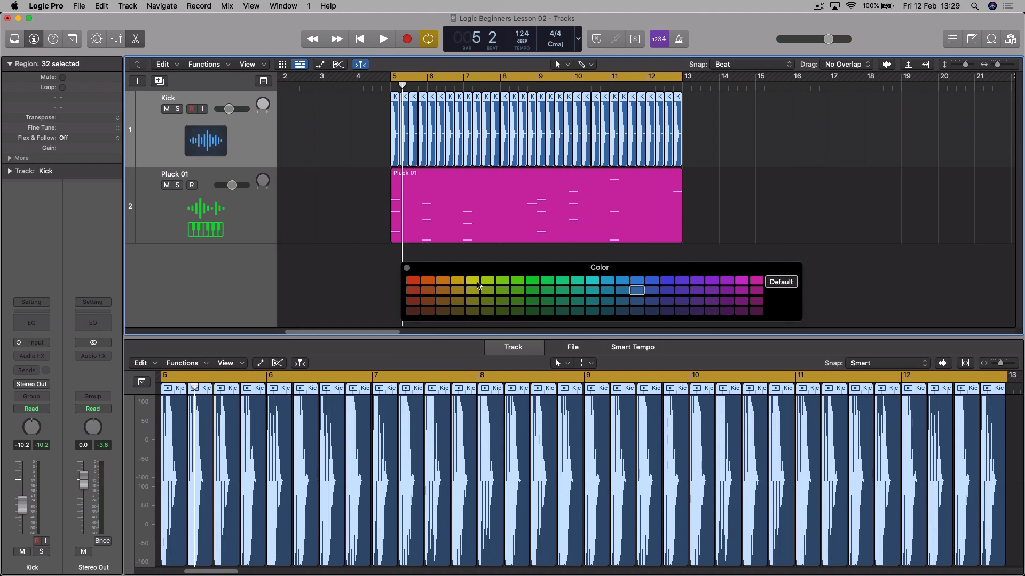
click(476, 284)
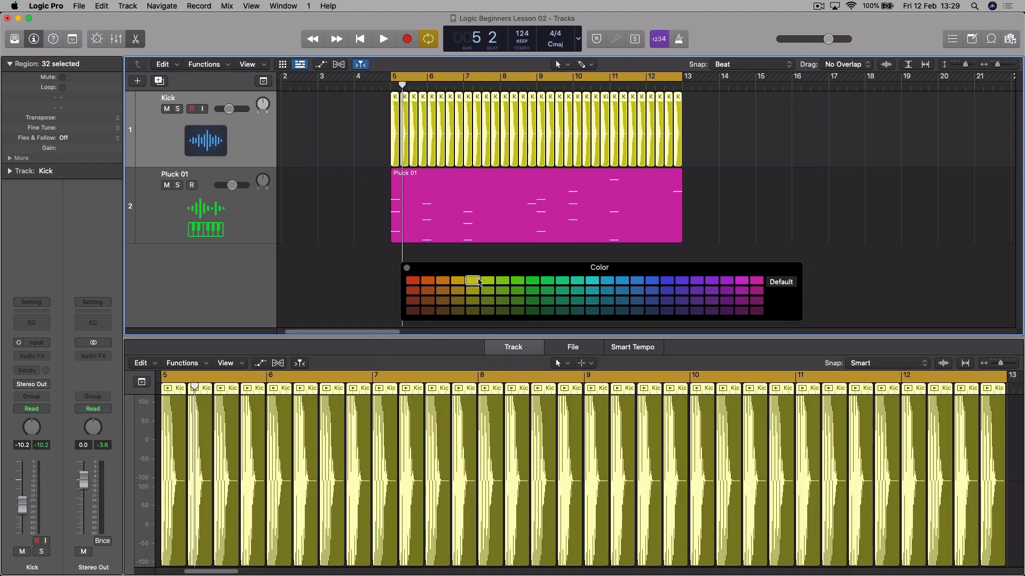
click(406, 268)
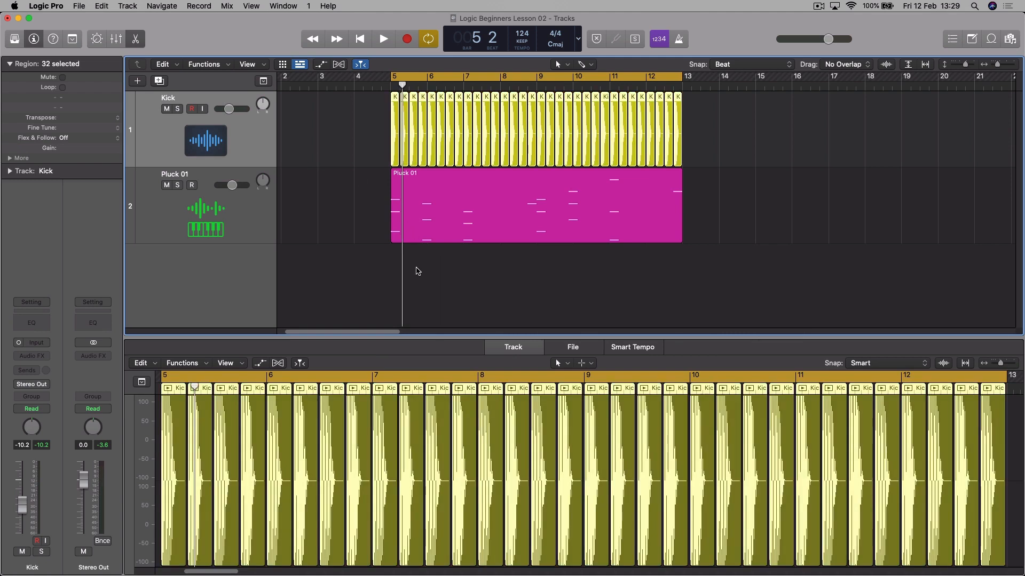
- Save the project under the new name Logic Beginners Lesson 03 in the Logic folder, organized as a package
click(80, 7)
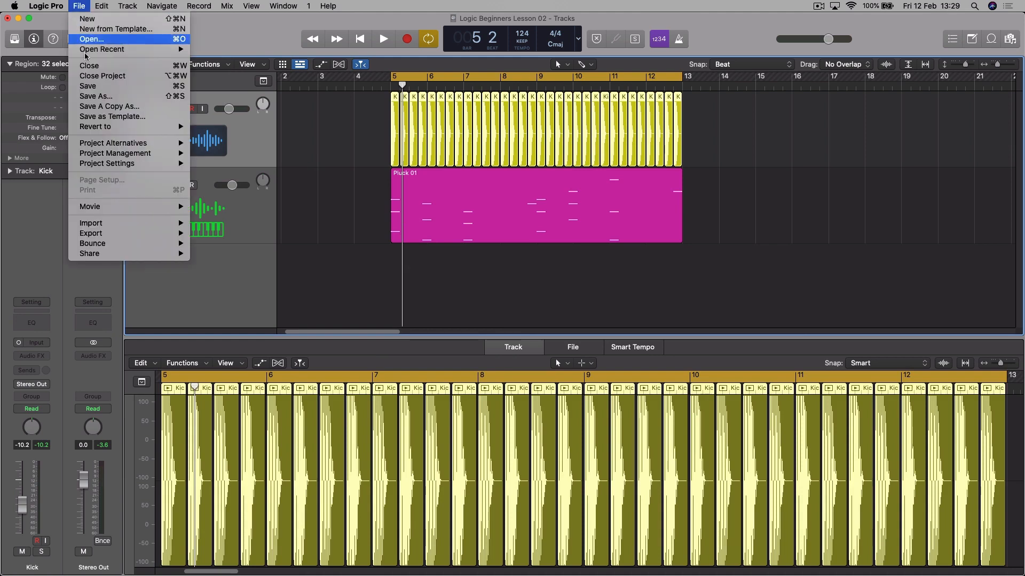
click(95, 96)
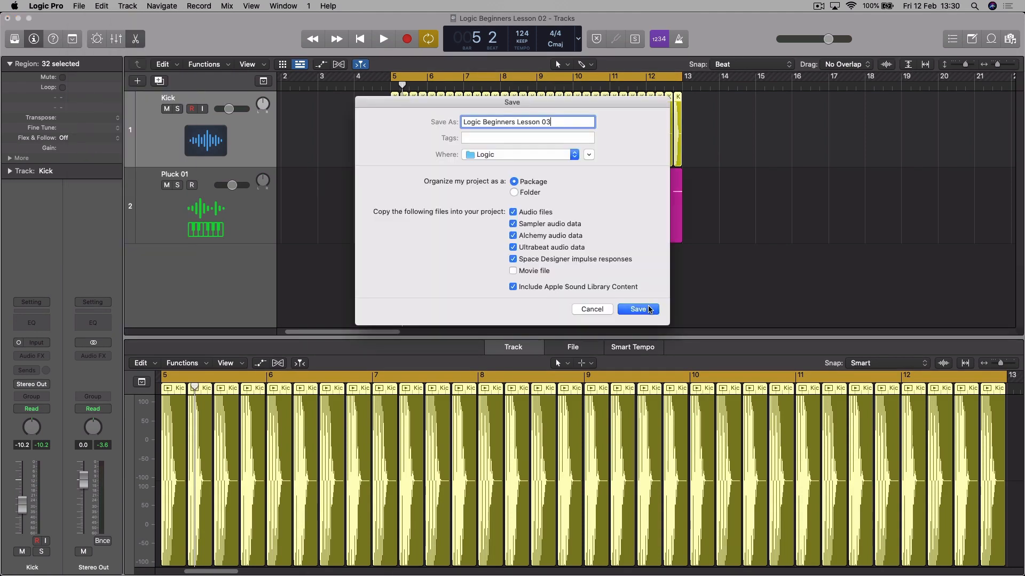
click(638, 309)
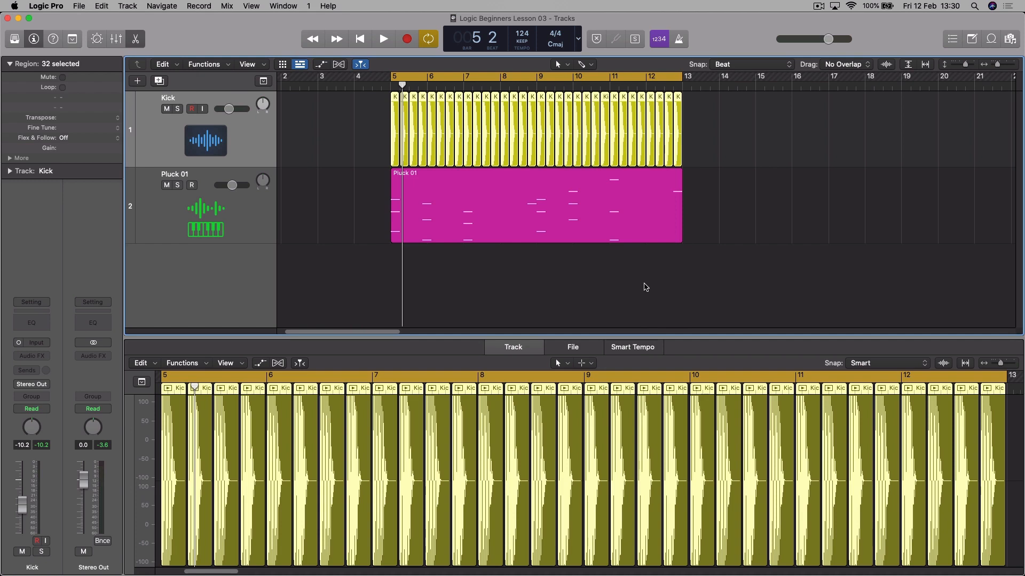